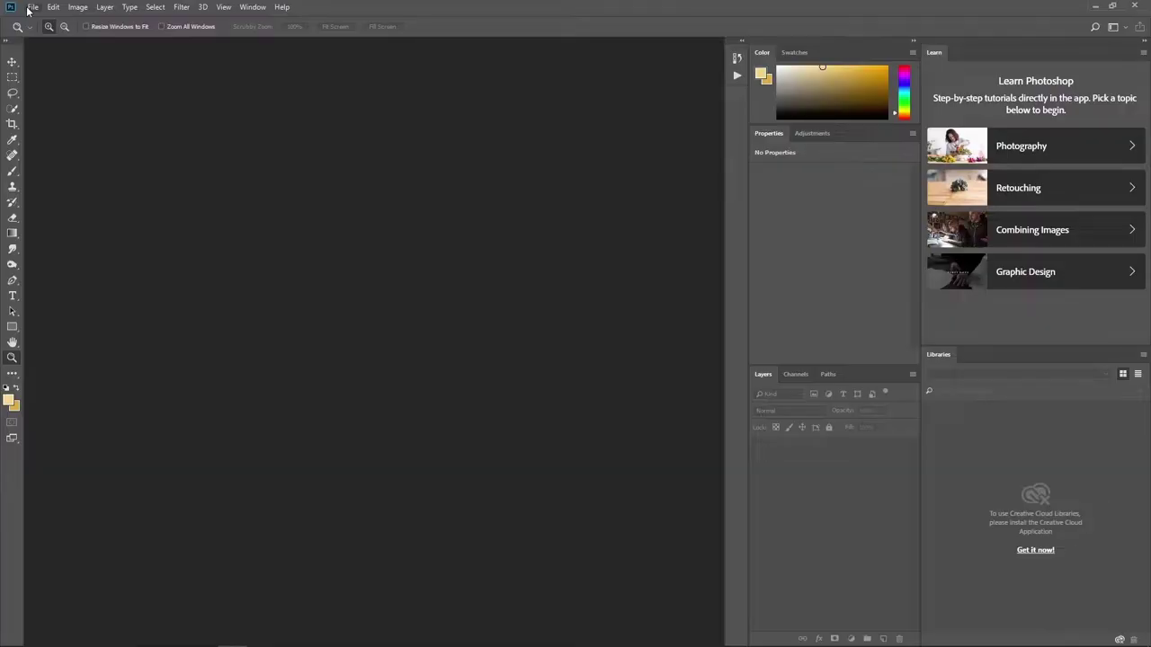
- Create a blank white 1080 × 1350 px, 300 ppi Instagram Portrait document and fit it to the window
left_click(42, 21)
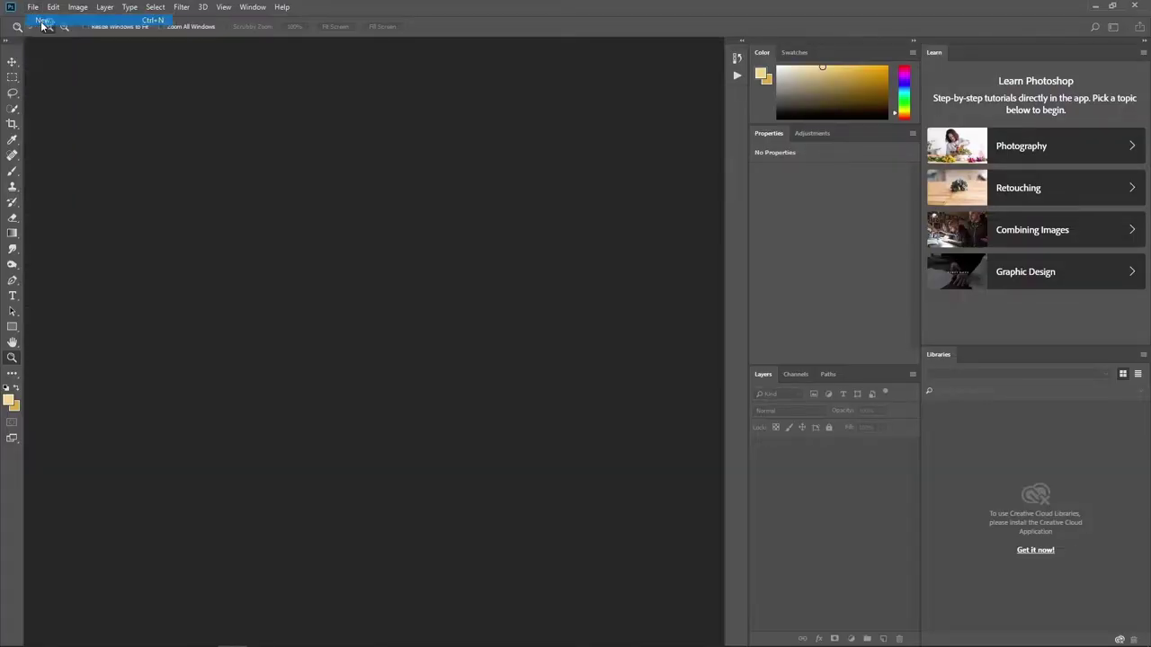
left_click(469, 266)
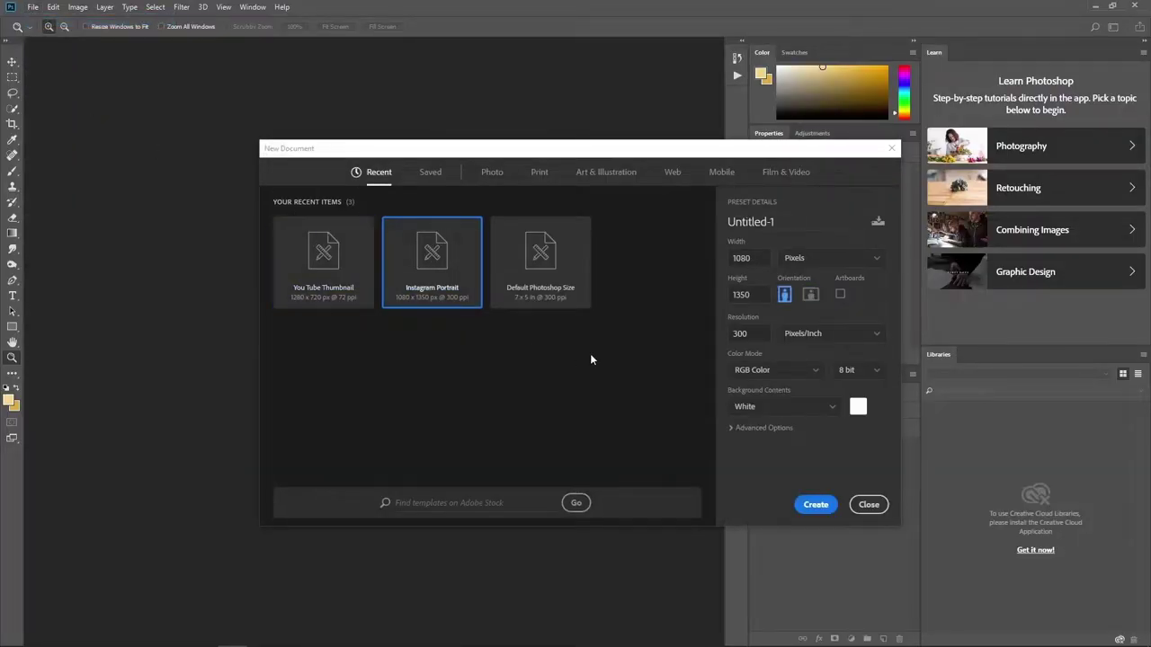
left_click(816, 505)
left_click(339, 26)
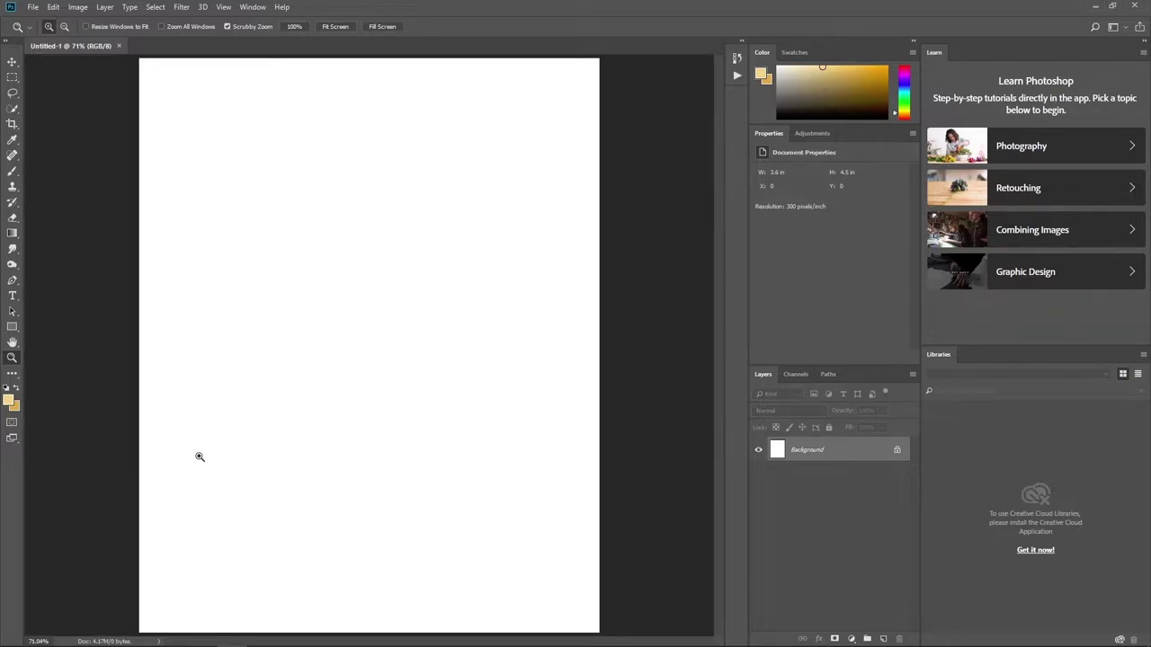
- Commit the mountain photo, then place the tree branch image and flip it horizontally
key("Return")
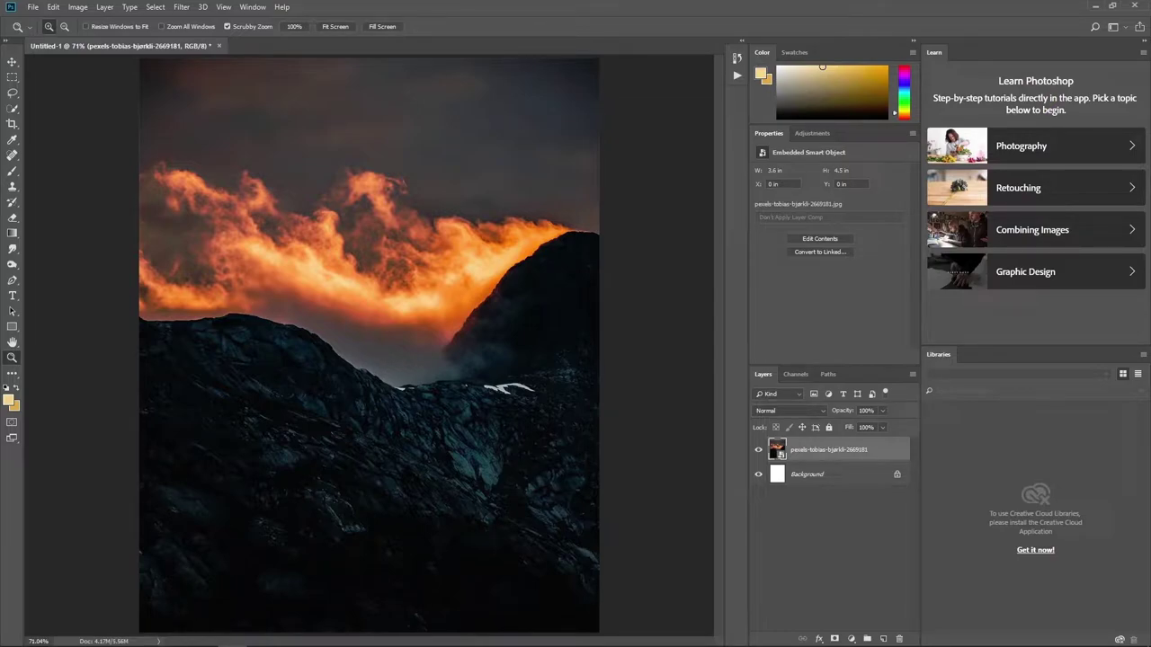
left_click_drag(1150, 405, 334, 405)
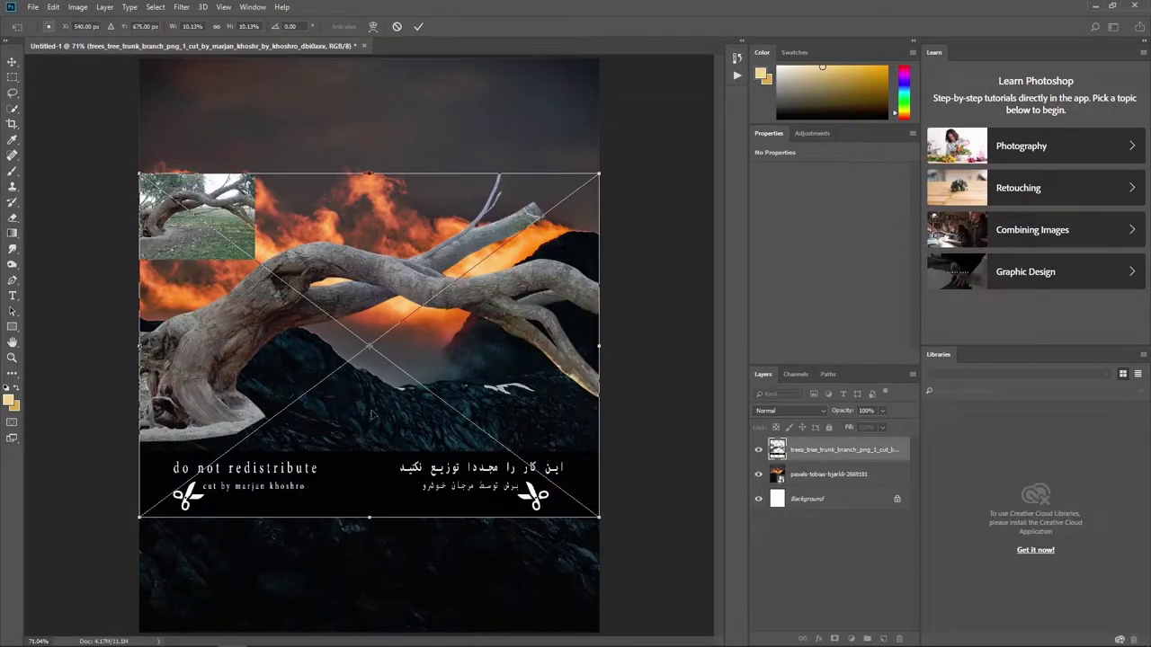
right_click(372, 414)
left_click(422, 546)
- Enlarge the flipped branch slightly, position it across the lower canvas, and commit
left_click_drag(493, 358, 494, 556)
left_click_drag(601, 369, 645, 353)
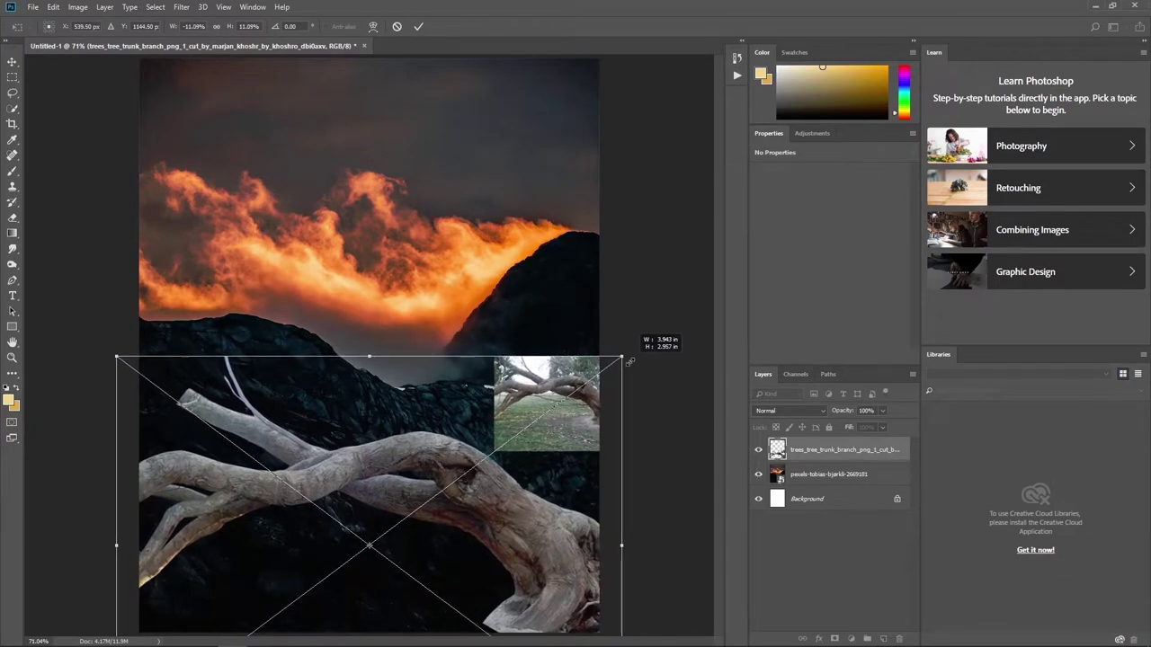
left_click_drag(567, 473, 533, 541)
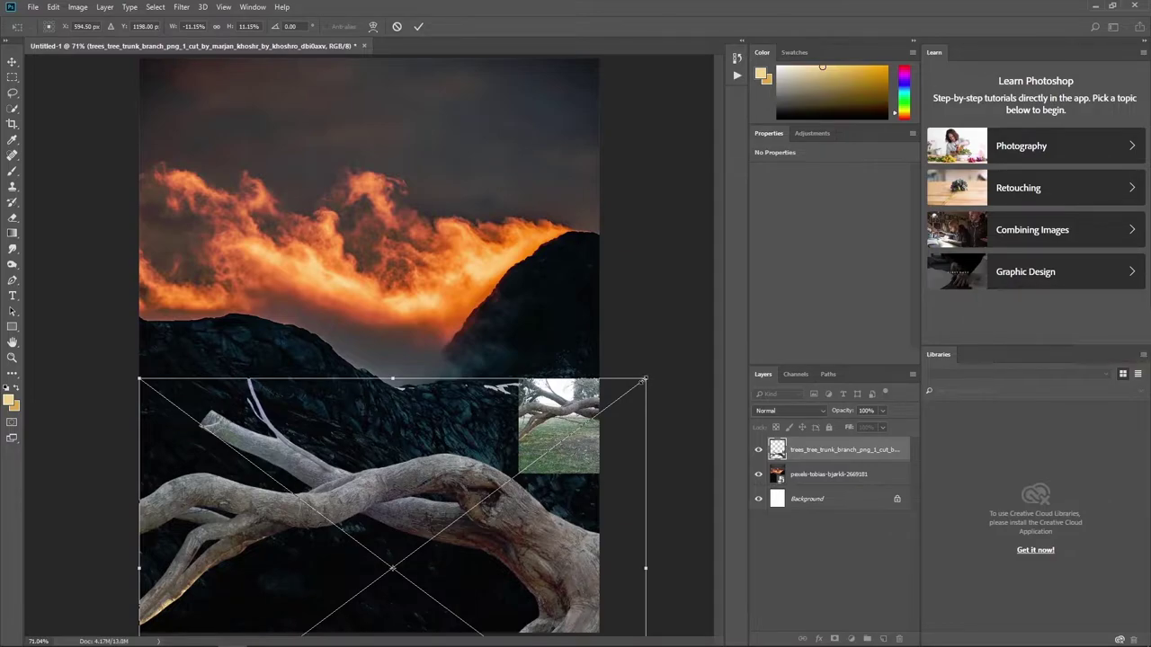
key("Return")
- Add a blank layer mask to the tree layer and set up the Brush tool
key("z")
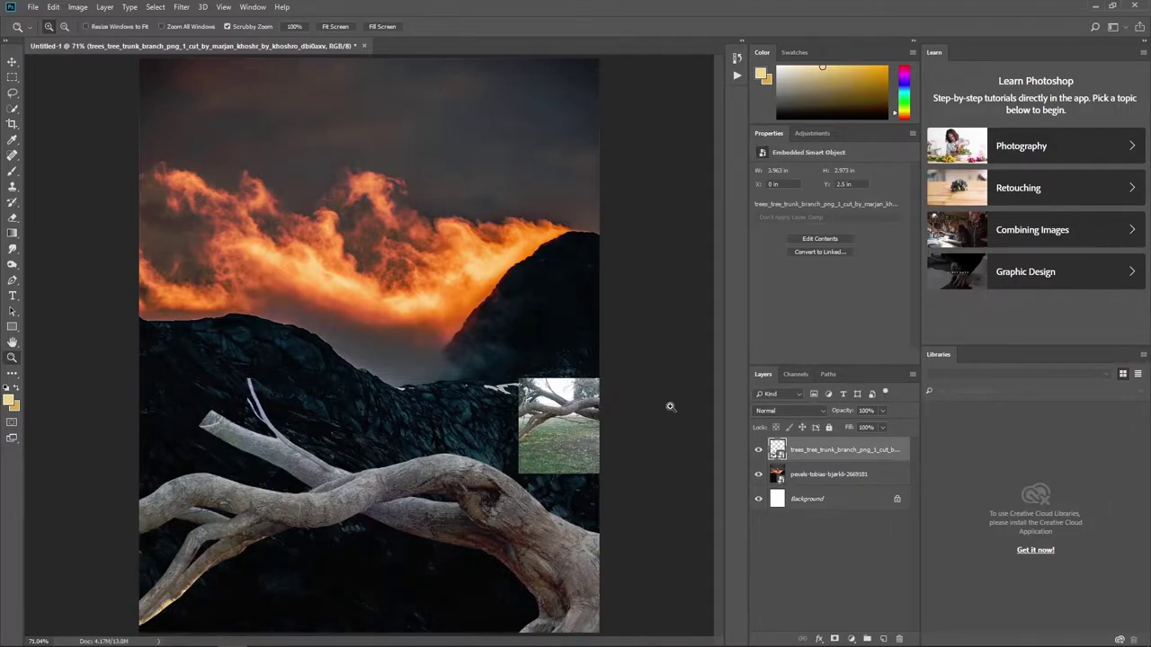
left_click(834, 639)
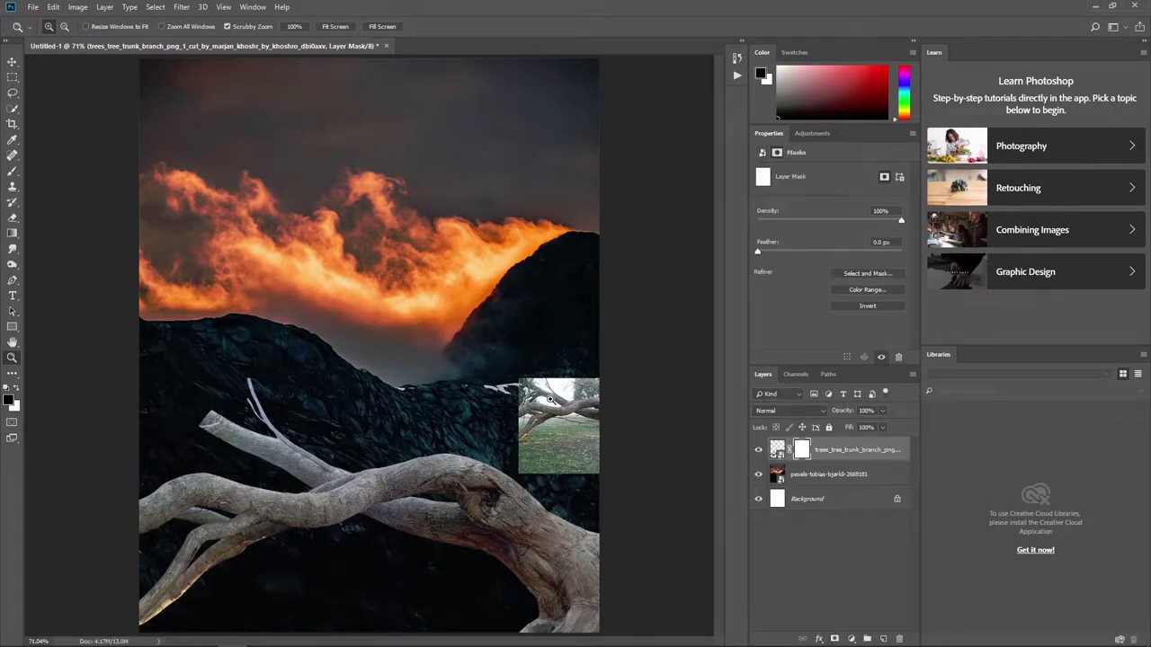
left_click(12, 171)
left_click(51, 26)
left_click(342, 223)
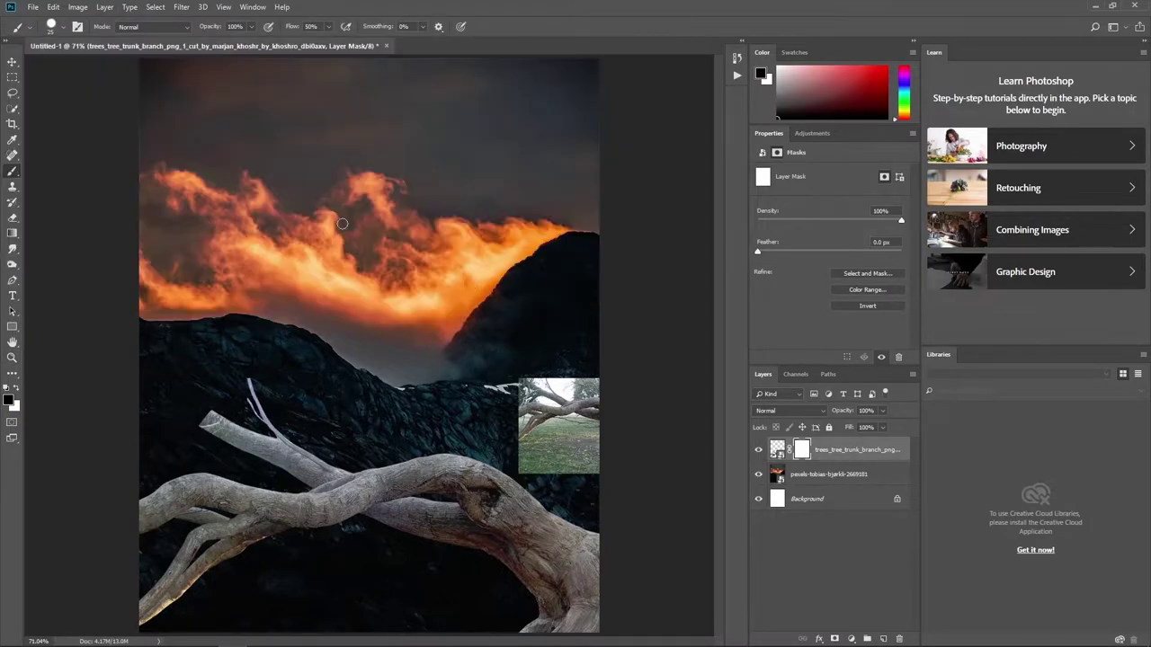
- Mask out the grassy patch, the thin upward twig, the stray tip and the lighter middle piece
mouse_move(624, 380)
left_mouse_down()
mouse_move(596, 375)
mouse_move(612, 483)
mouse_move(575, 450)
mouse_move(564, 414)
mouse_move(527, 450)
mouse_move(534, 463)
mouse_move(527, 437)
left_mouse_up()
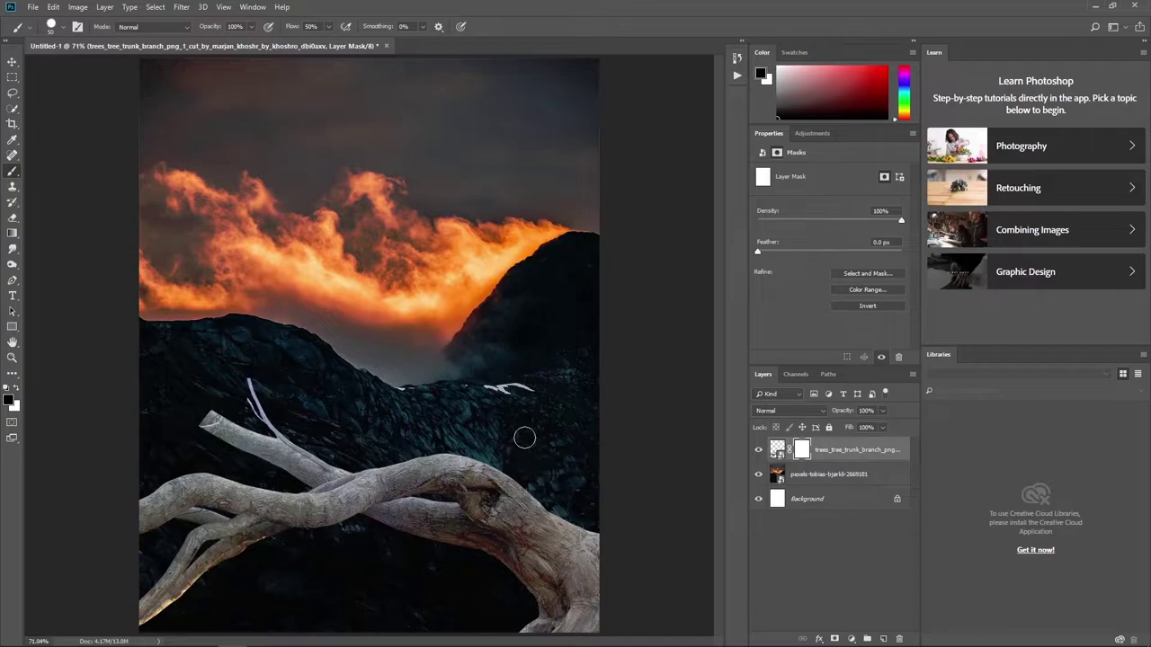
key("bracketright")
key("bracketright")
key("bracketright")
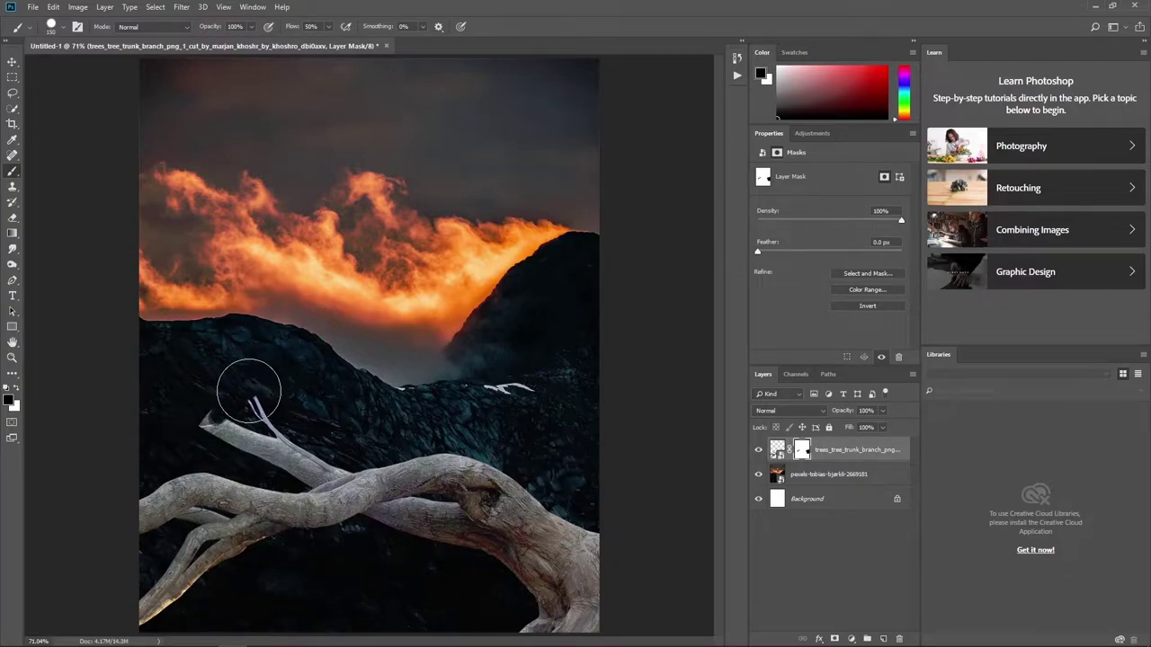
left_click_drag(246, 398, 274, 446)
mouse_move(274, 445)
left_mouse_down()
mouse_move(218, 403)
mouse_move(282, 424)
mouse_move(285, 404)
left_mouse_up()
key("bracketleft")
key("bracketleft")
key("bracketleft")
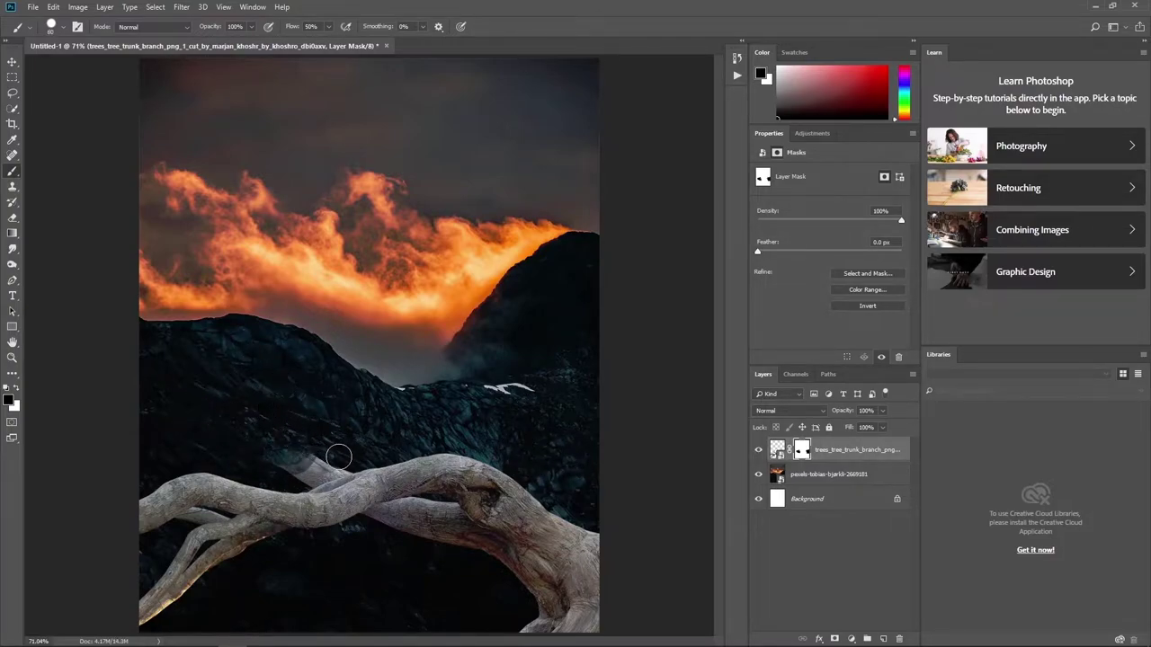
mouse_move(333, 458)
left_mouse_down()
mouse_move(339, 444)
mouse_move(295, 476)
mouse_move(352, 465)
mouse_move(296, 473)
left_mouse_up()
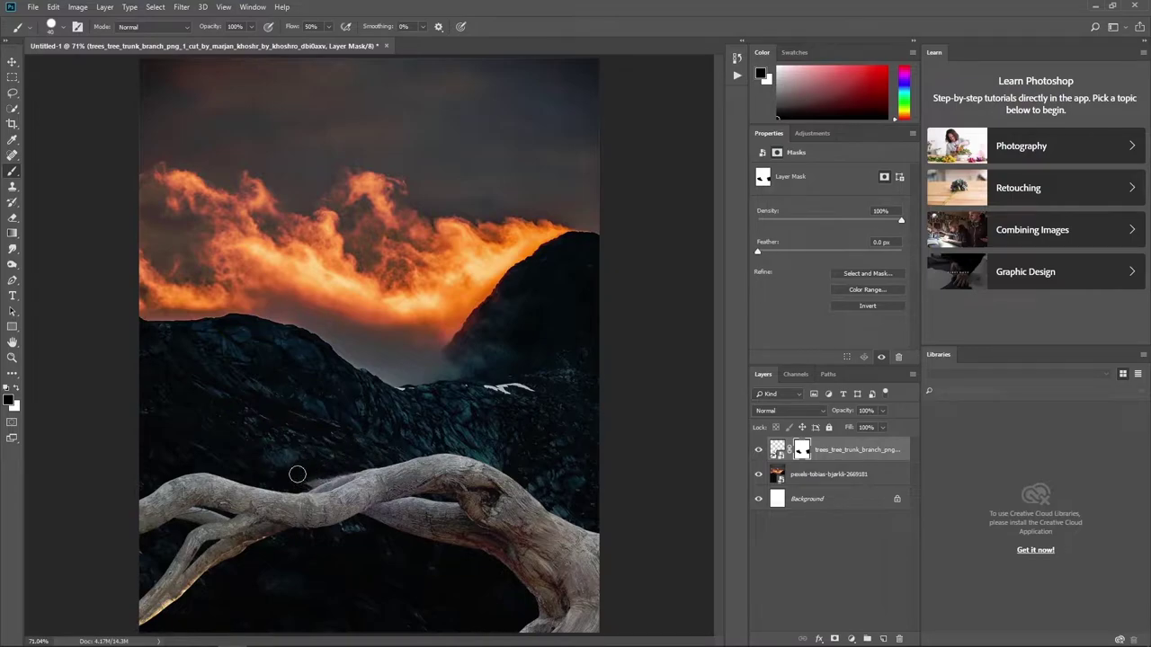
- Blend the lower-left branch into the shadows on the mask
key("bracketleft")
key("bracketleft")
key("bracketleft")
key("bracketright")
key("bracketright")
key("bracketright")
mouse_move(275, 545)
left_mouse_down()
mouse_move(234, 552)
mouse_move(247, 547)
mouse_move(155, 621)
left_mouse_up()
key("bracketleft")
key("bracketleft")
key("bracketleft")
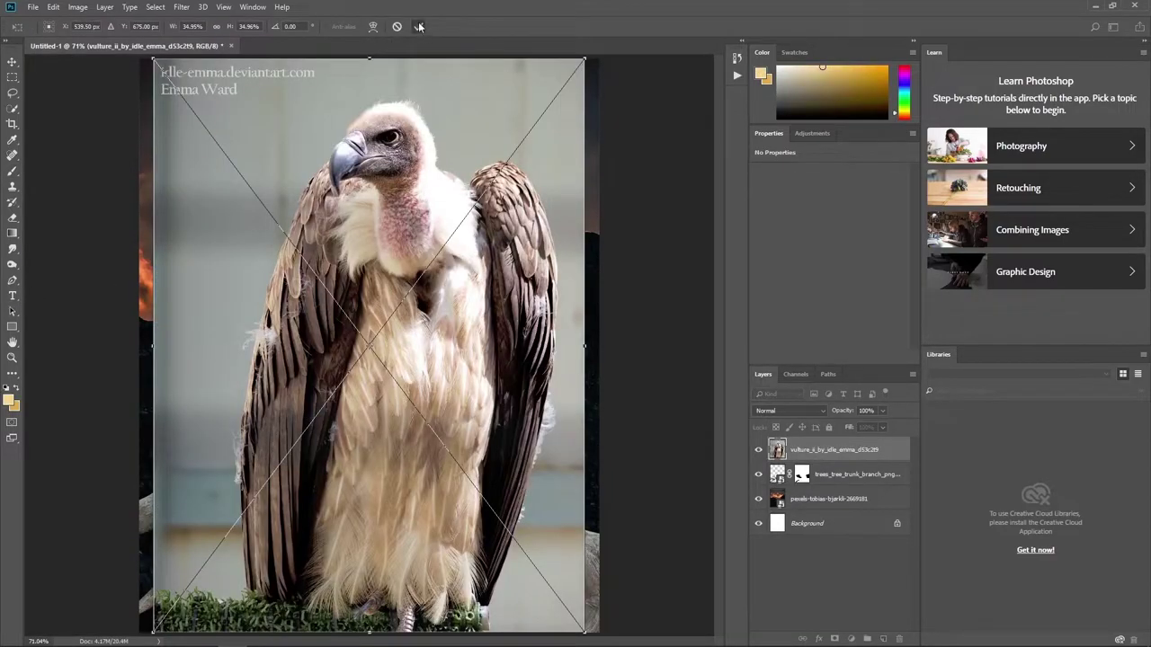
- Select the vulture with Select Subject, refine with Quick Selection add/subtract, and mask its grey background
left_click(155, 7)
left_click(161, 147)
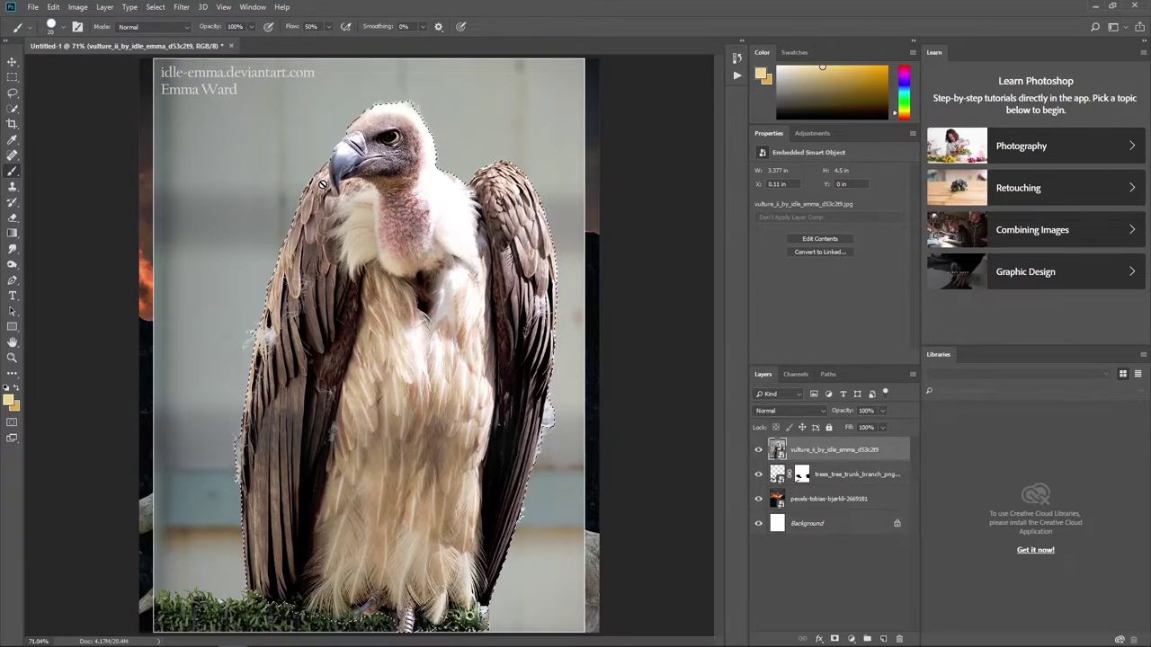
left_click(12, 109)
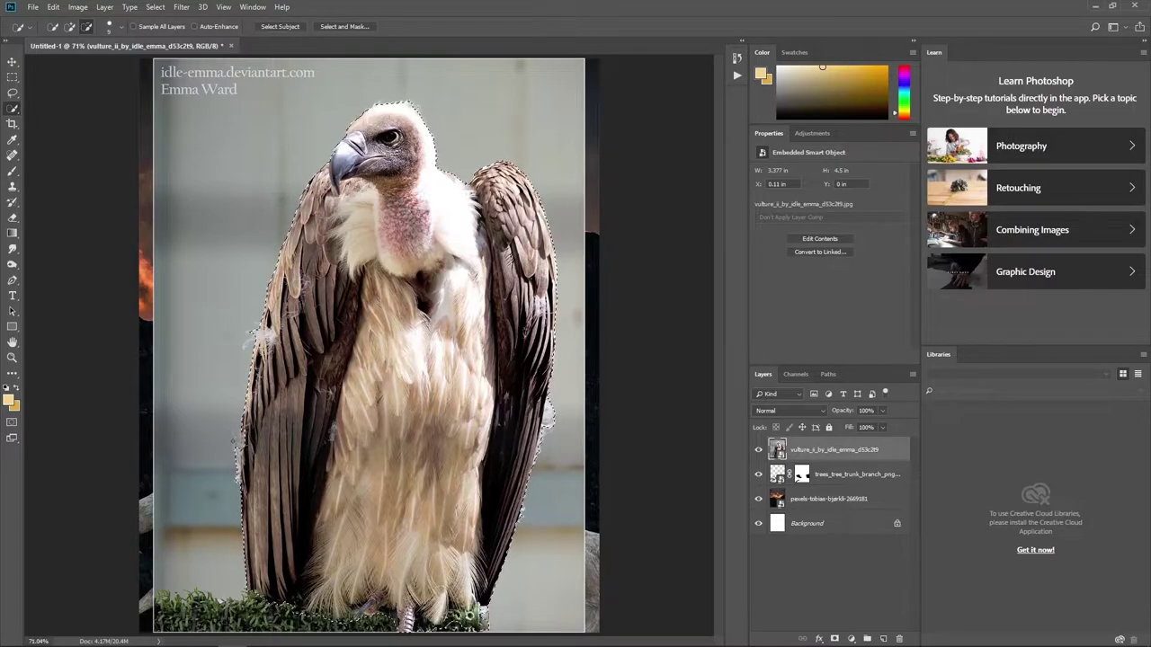
left_click(70, 26)
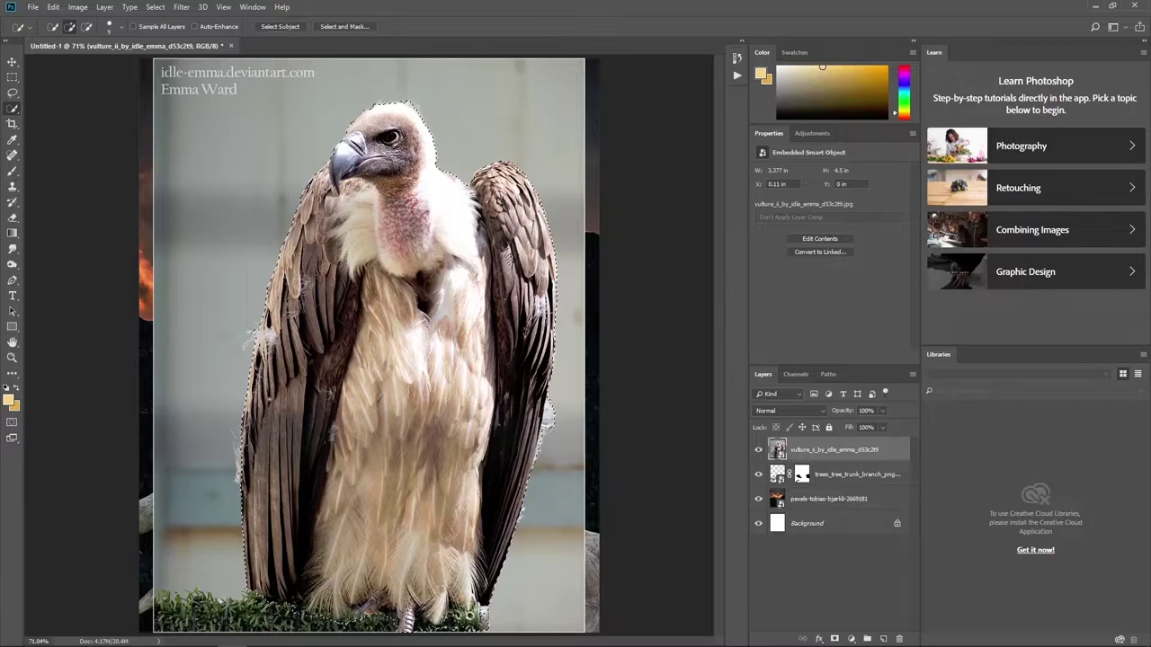
left_click(85, 28)
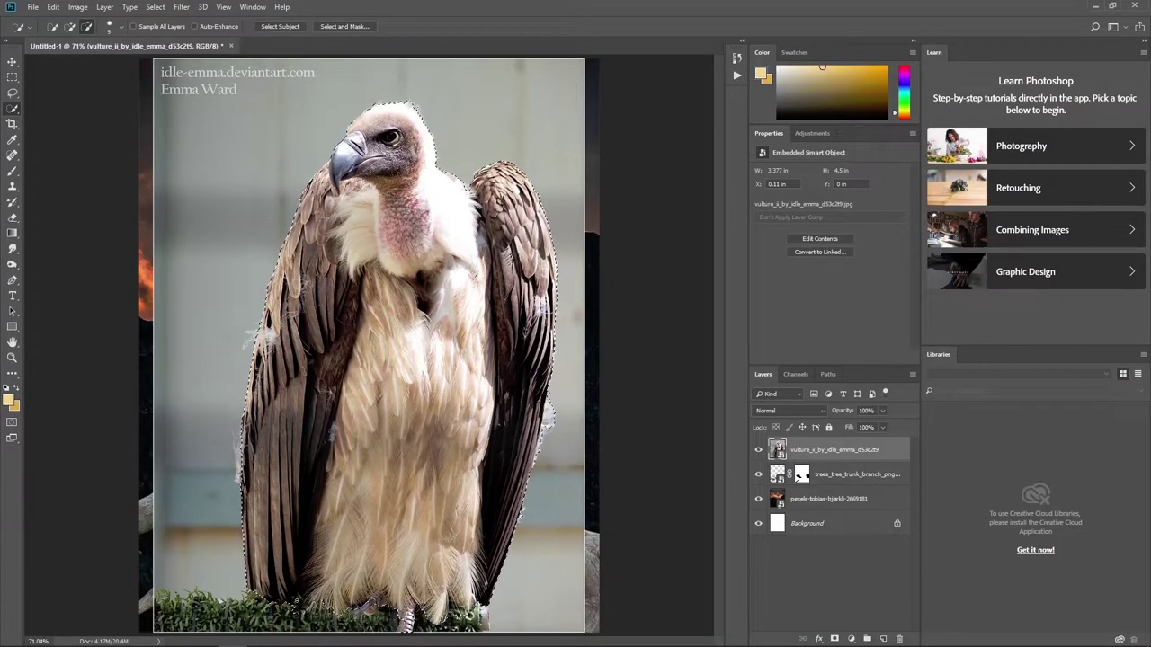
left_click(832, 638)
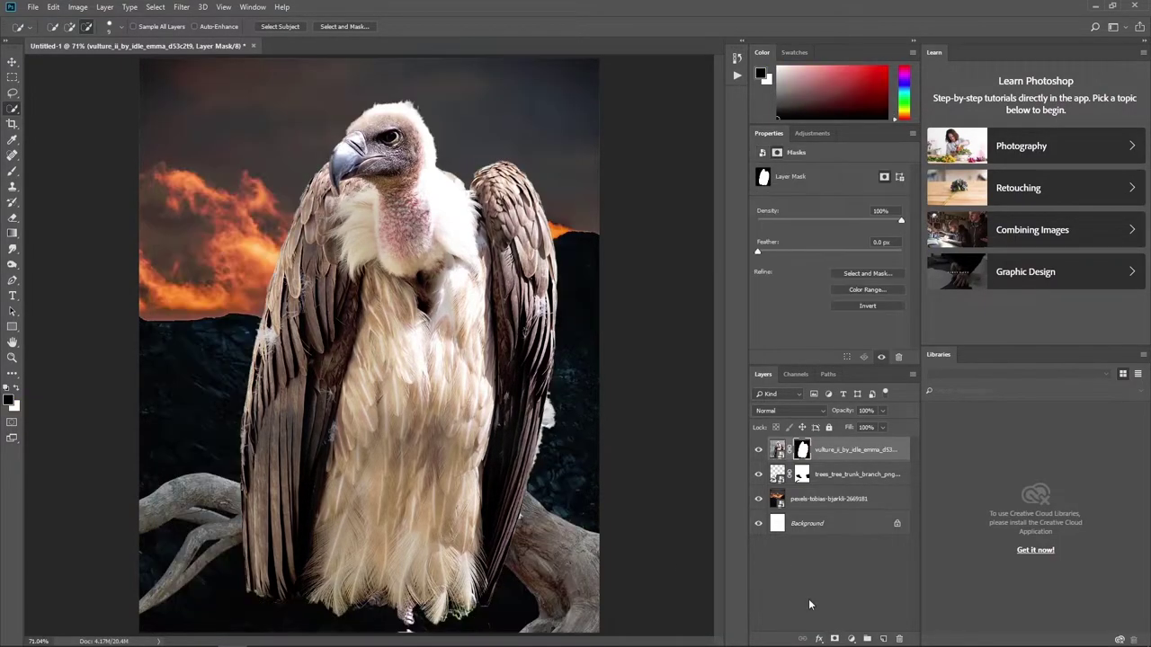
- Brush the right wing edge with the Refine Edge brush in Select and Mask
left_click(863, 273)
key("bracketright")
key("bracketright")
key("bracketright")
mouse_move(686, 405)
left_mouse_down()
mouse_move(687, 393)
mouse_move(626, 604)
mouse_move(580, 627)
mouse_move(506, 600)
mouse_move(415, 609)
left_mouse_up()
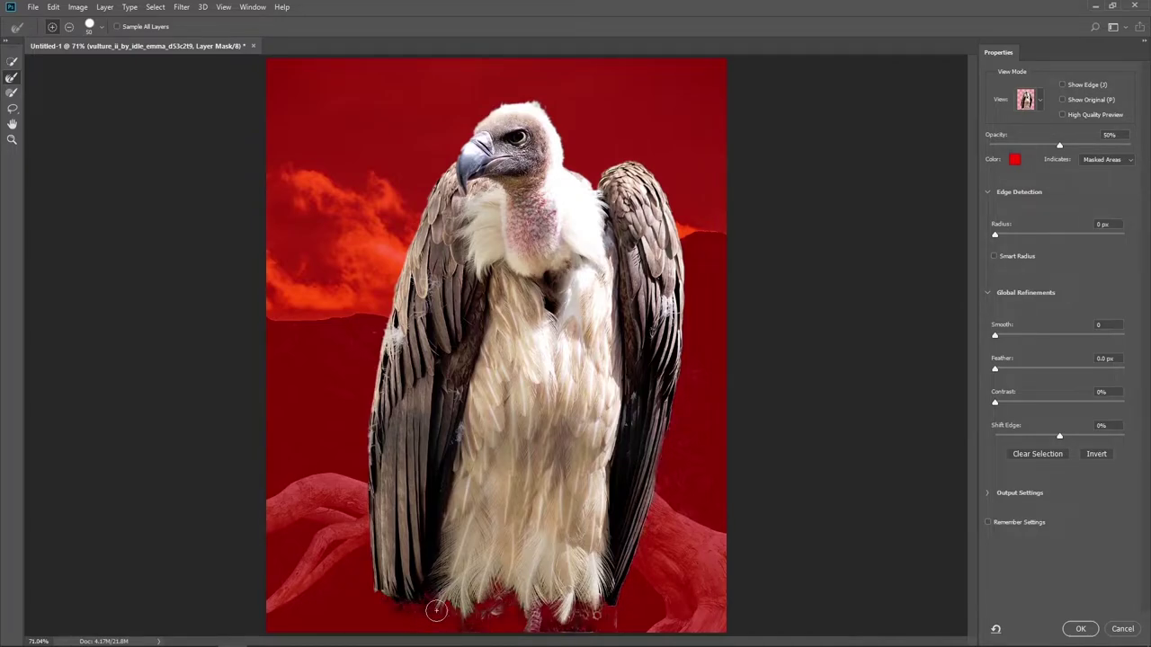
key("bracketleft")
key("bracketleft")
key("bracketleft")
key("bracketright")
- Apply the refined mask and paint it clean along the vulture's bottom feathers
left_click(1081, 629)
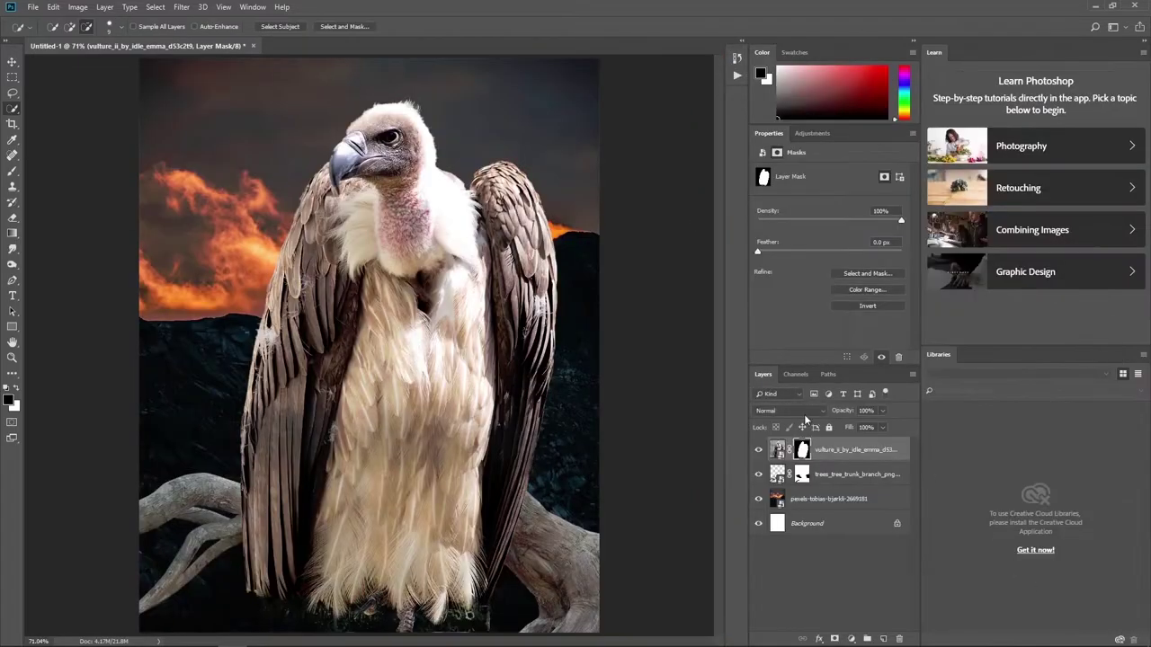
left_click(17, 169)
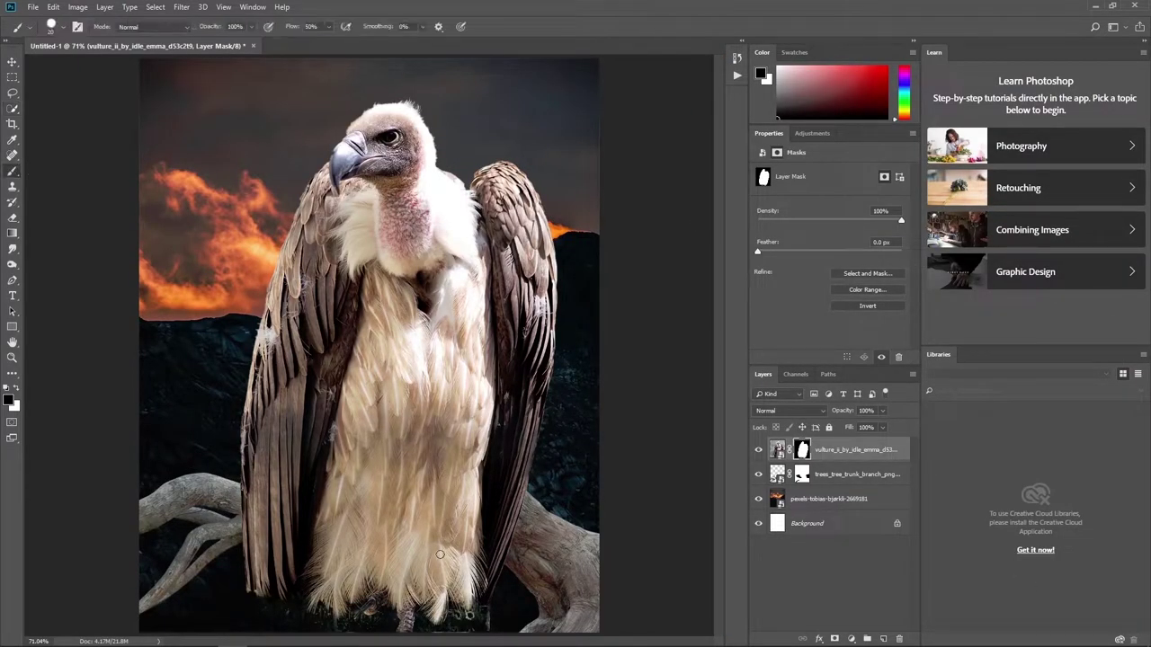
left_click_drag(367, 617, 489, 621)
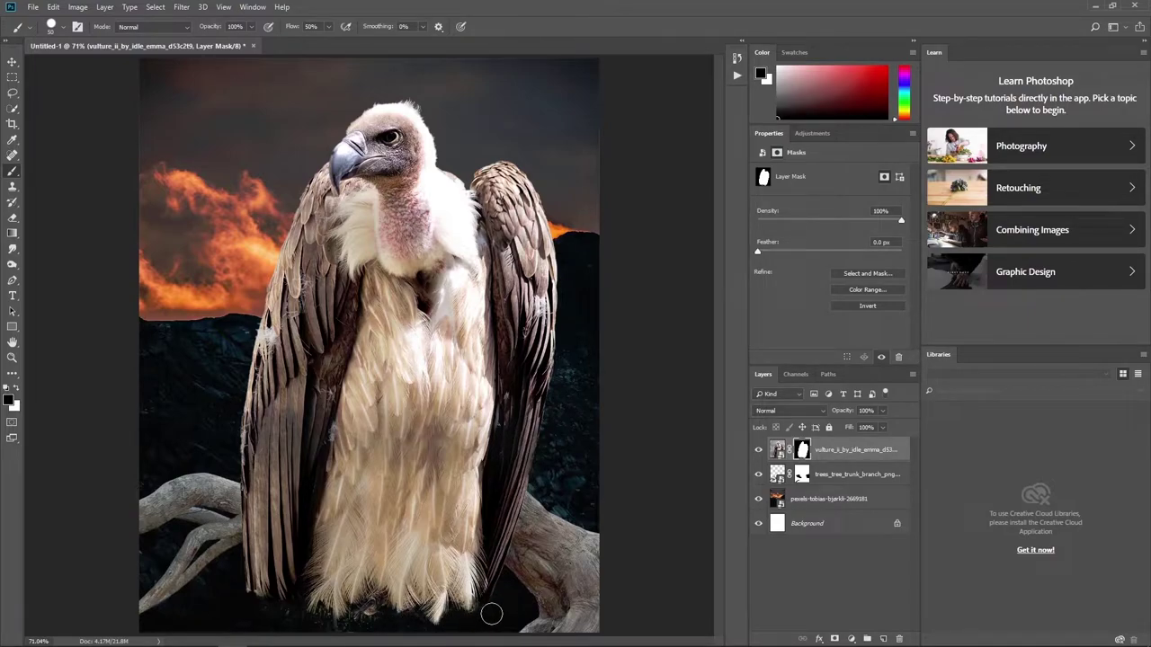
mouse_move(275, 617)
left_mouse_down()
mouse_move(448, 635)
mouse_move(439, 631)
left_mouse_up()
- Retouch the mask along the head top and neck, switching between black and white
mouse_move(340, 125)
left_mouse_down()
mouse_move(426, 107)
mouse_move(350, 121)
mouse_move(422, 91)
mouse_move(435, 112)
left_mouse_up()
key("x")
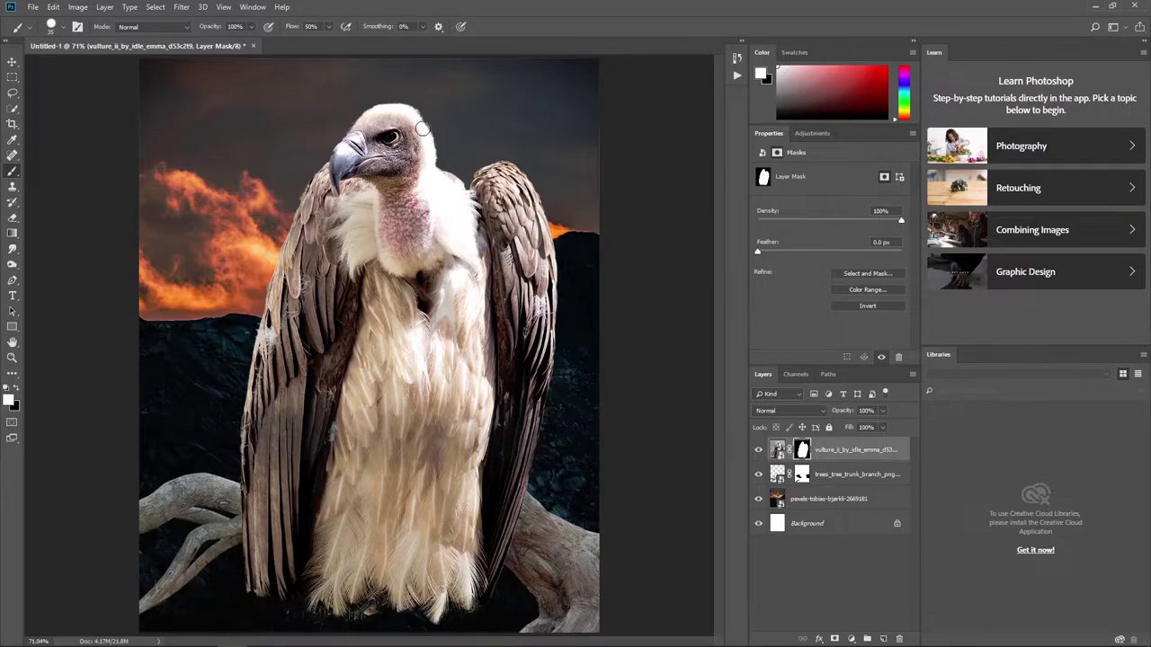
left_click_drag(411, 115, 401, 175)
key("x")
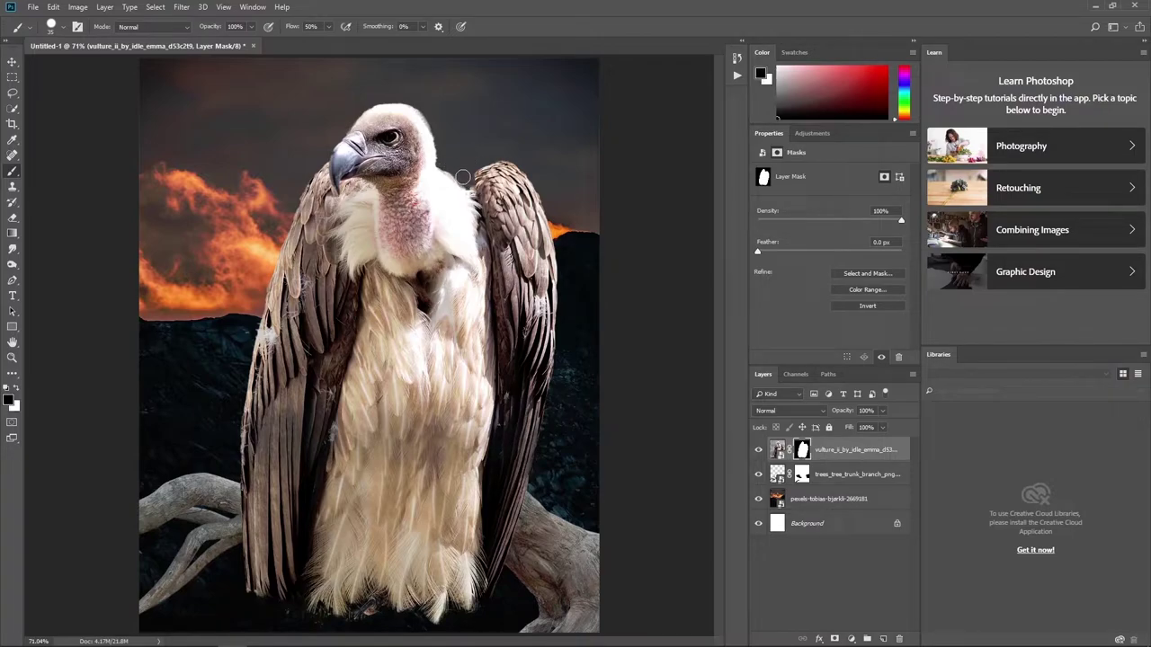
mouse_move(465, 181)
left_mouse_down()
mouse_move(481, 166)
mouse_move(444, 160)
left_mouse_up()
- Scale the vulture to about 70% and move it up onto the branch
left_click(778, 450)
key("ctrl+t")
left_click_drag(584, 58, 521, 141)
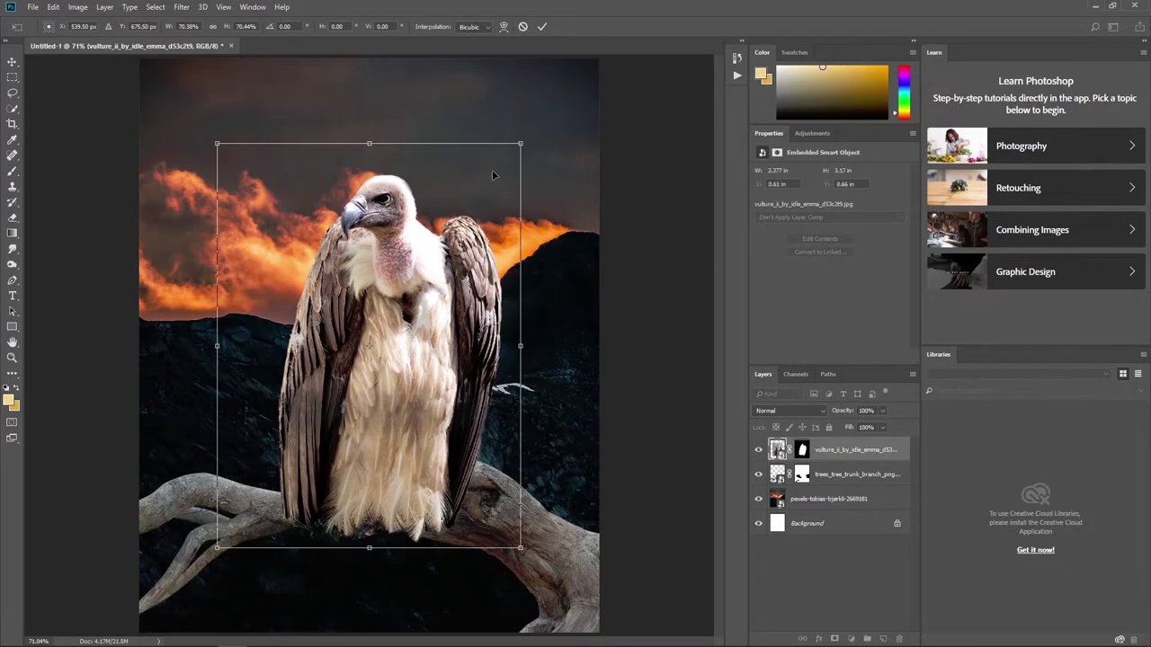
mouse_move(482, 239)
left_mouse_down()
mouse_move(537, 184)
mouse_move(532, 220)
left_mouse_up()
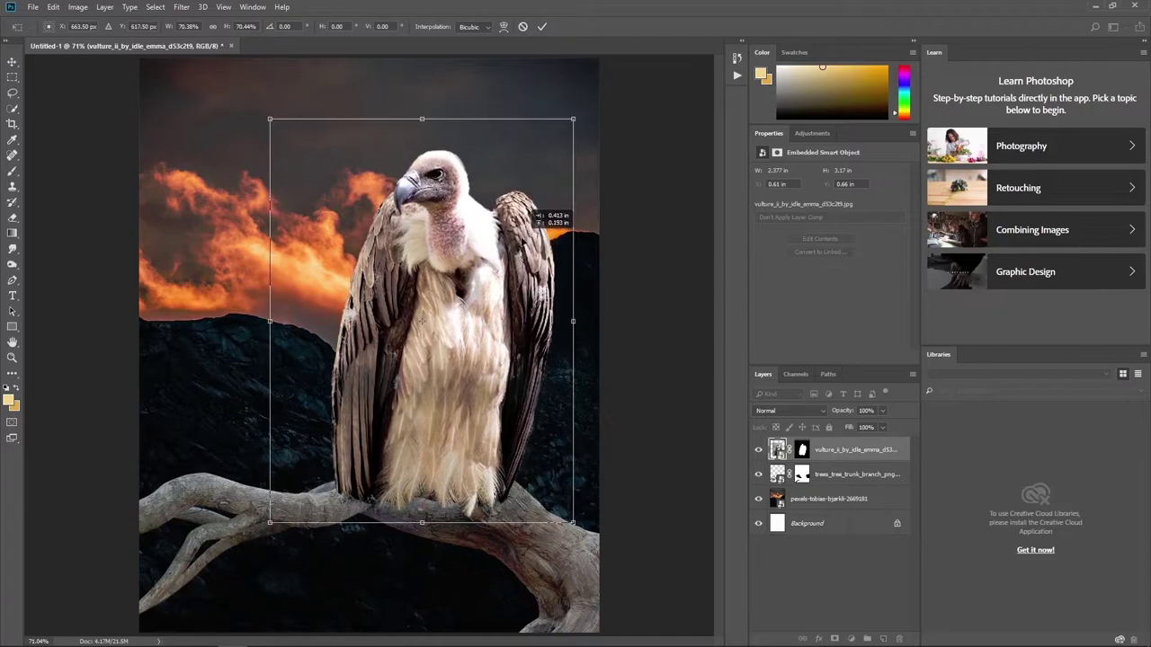
left_click(542, 26)
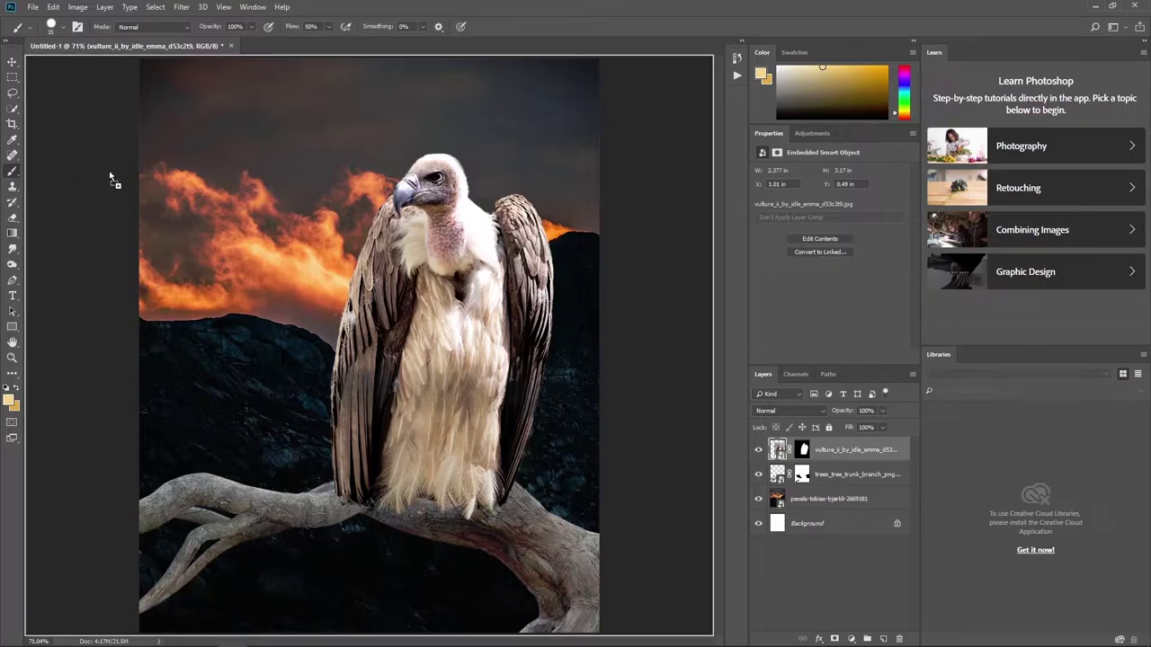
- Place the eclipse moon small behind the vulture's head and move its layer beneath the vulture
left_click_drag(111, 180, 485, 217)
left_click_drag(605, 118, 420, 251)
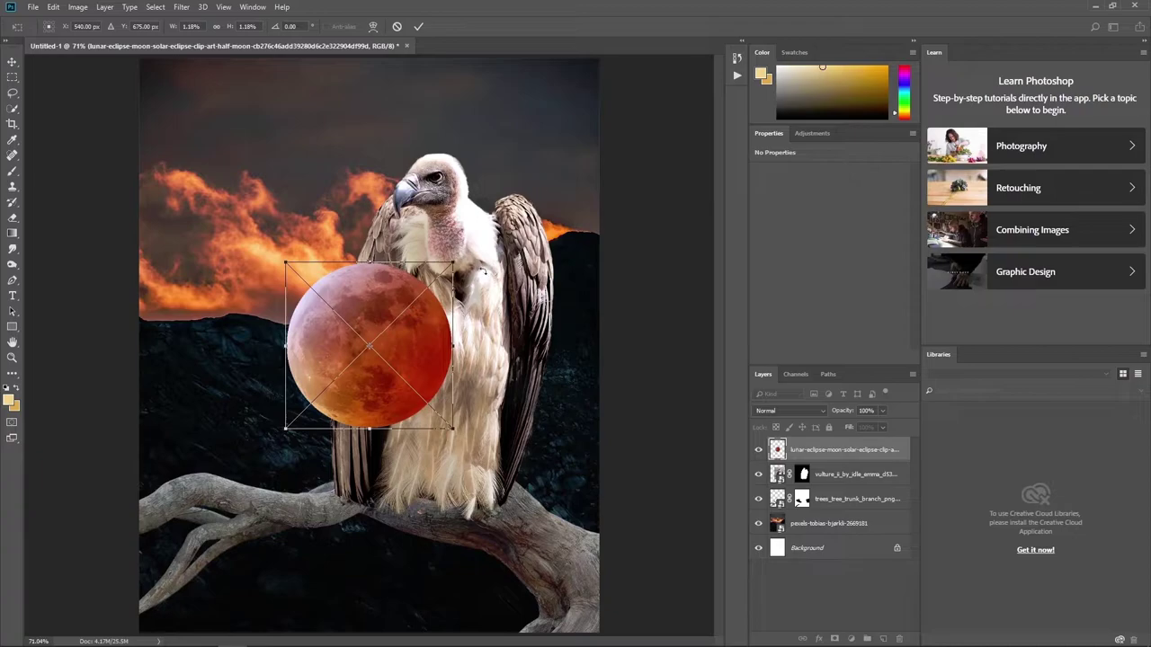
left_click_drag(429, 344, 537, 155)
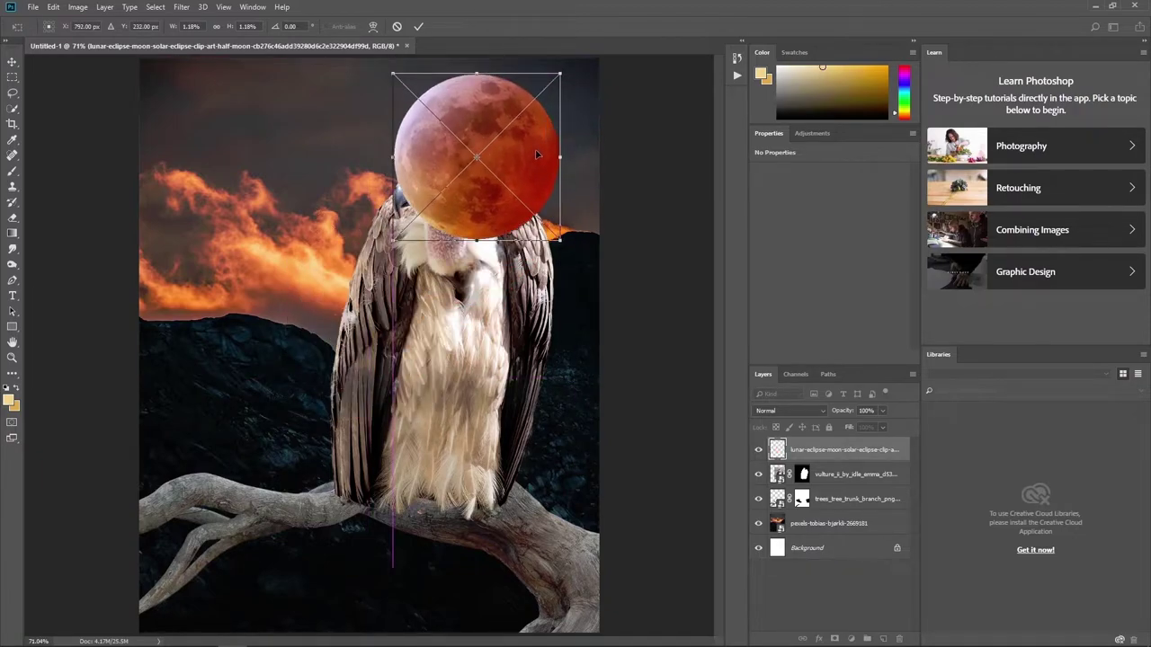
key("b")
left_click_drag(796, 451, 777, 479)
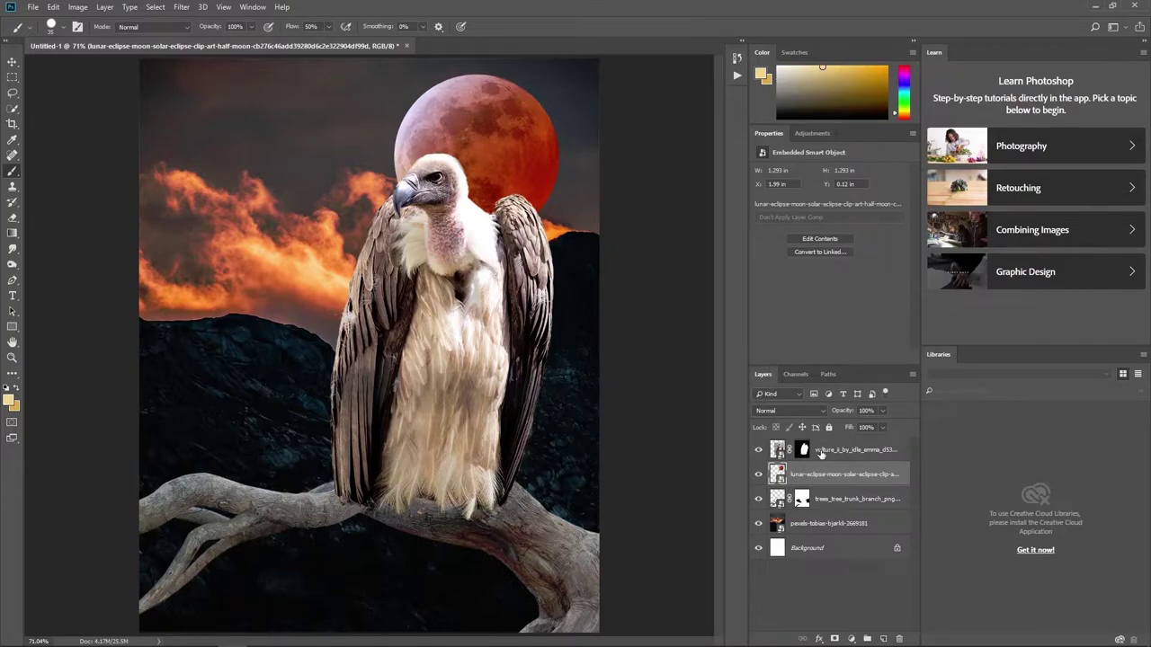
- Nudge the vulture slightly left in front of the moon and target its mask
left_click(820, 451)
key("ctrl+t")
mouse_move(532, 289)
left_mouse_down()
mouse_move(523, 259)
mouse_move(547, 286)
left_mouse_up()
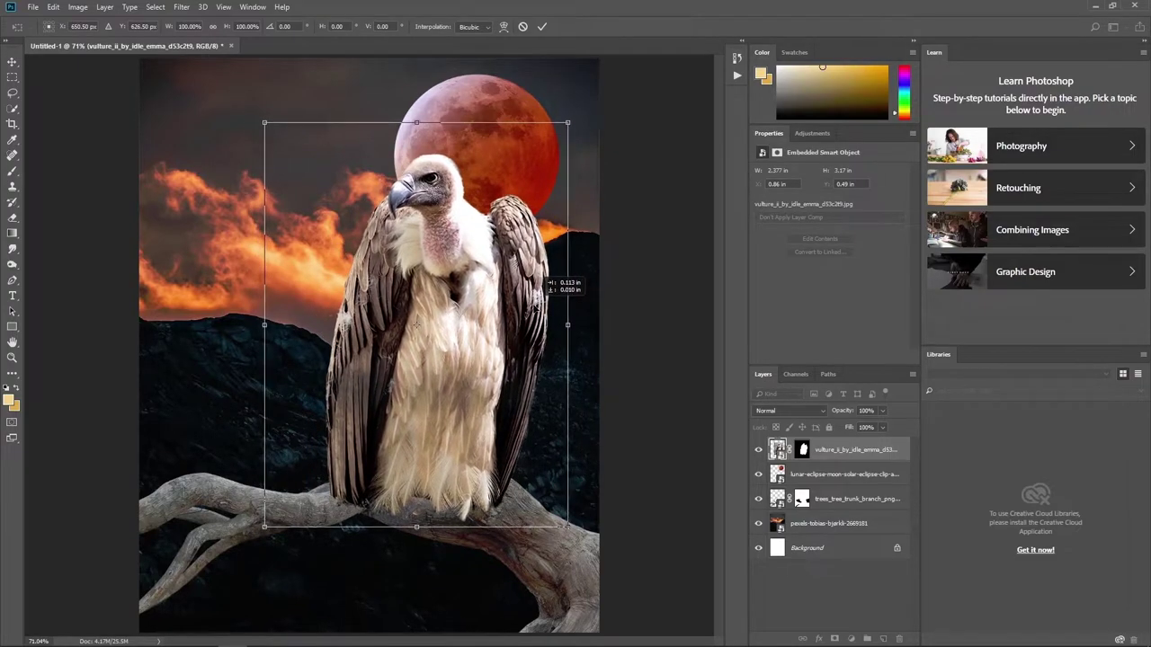
key("Return")
left_click(801, 450)
- Reset the default colours and rename the first layers mountains, tree trunk and moon
key("d")
key("b")
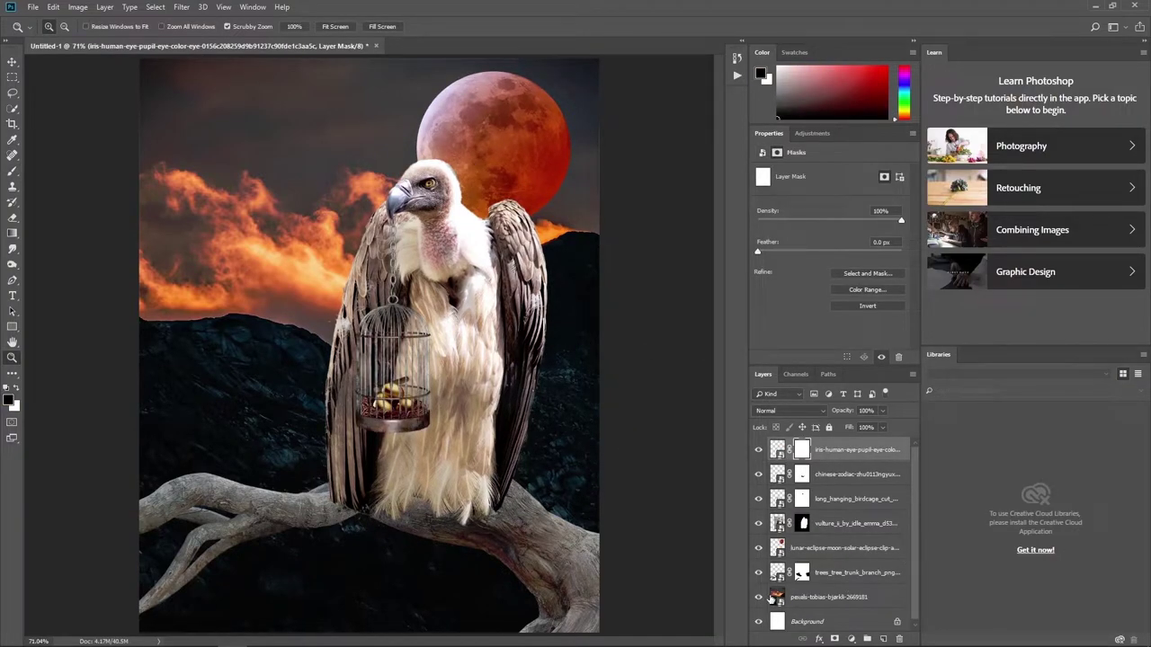
double_click(799, 598)
type("mountains")
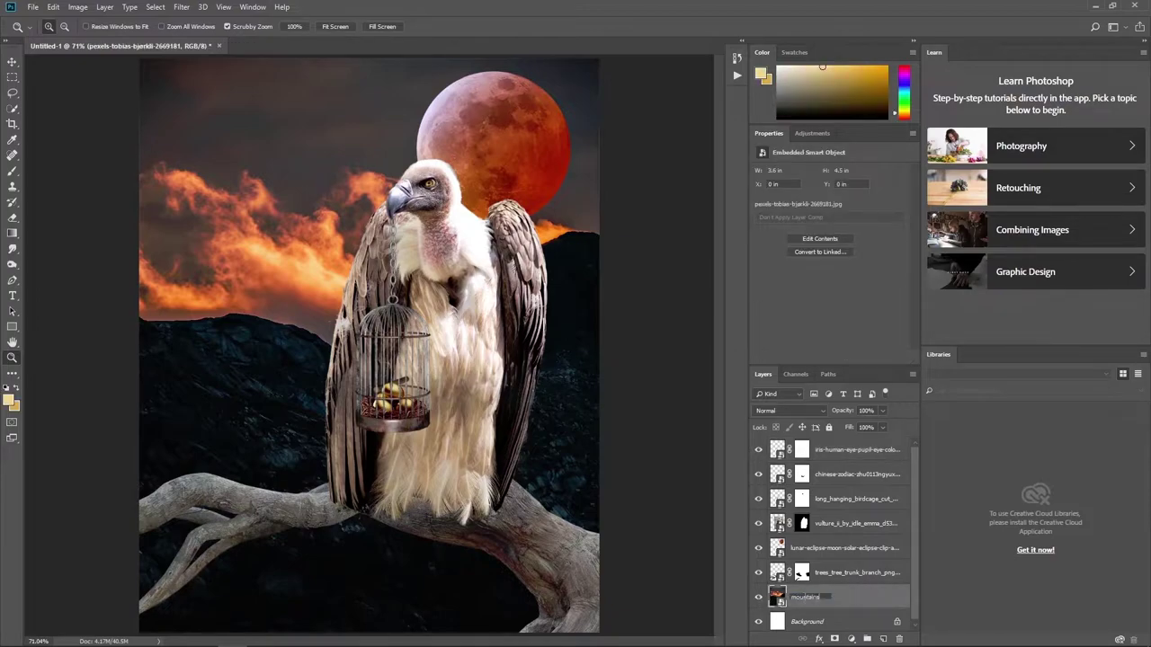
key("Return")
double_click(859, 574)
type("tre")
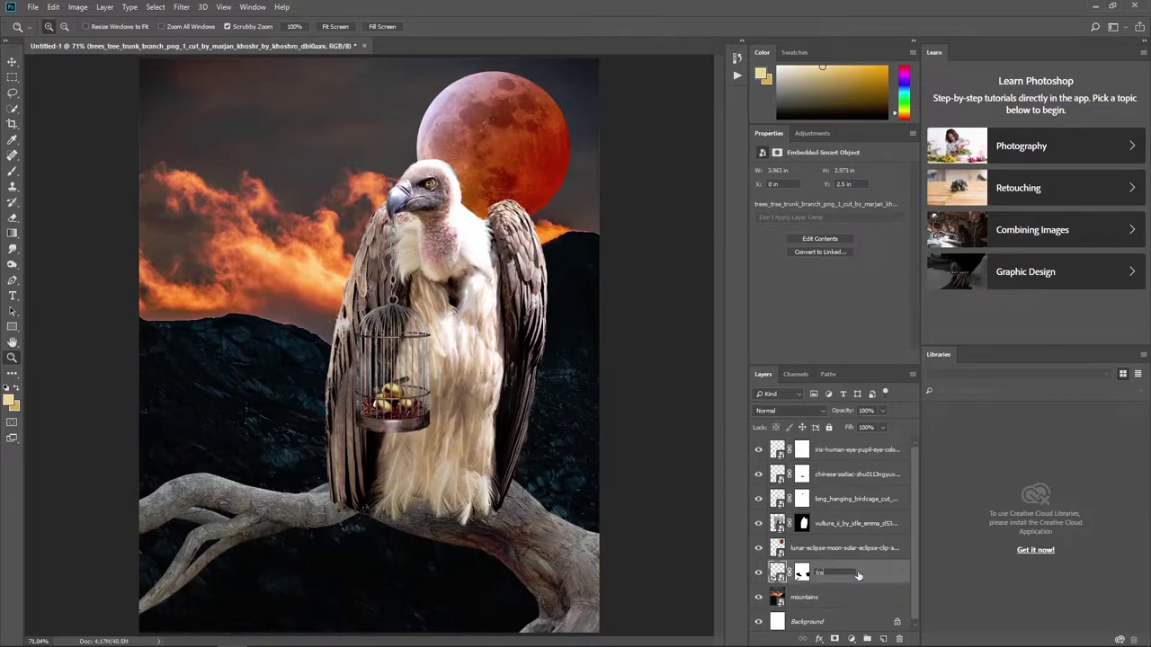
type("k")
key("Return")
double_click(847, 549)
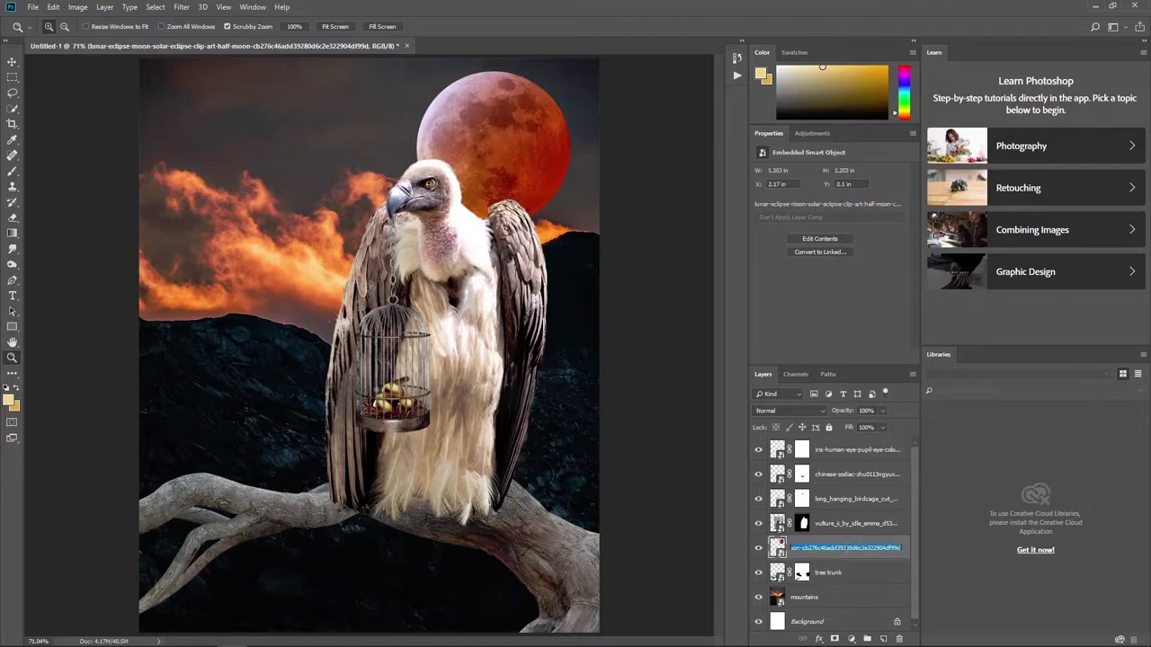
type("moon")
- Rename the vulture, birdcage, golden eggs and eye layers to vulture, cage, eggs and eye
double_click(829, 526)
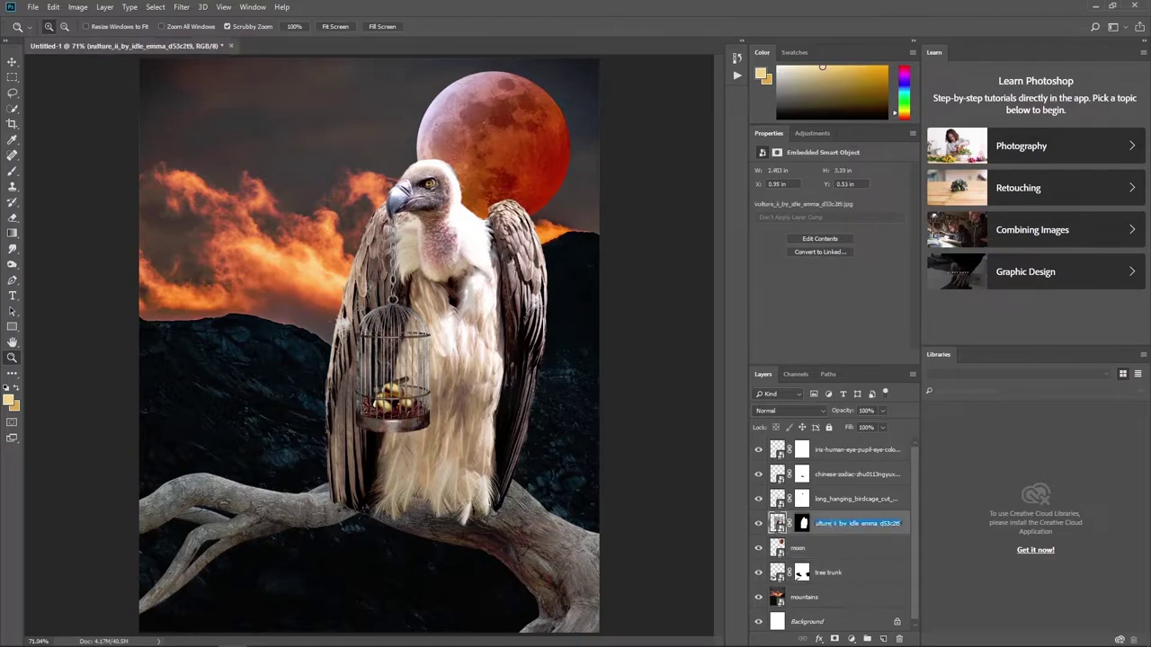
type("vulture")
key("Return")
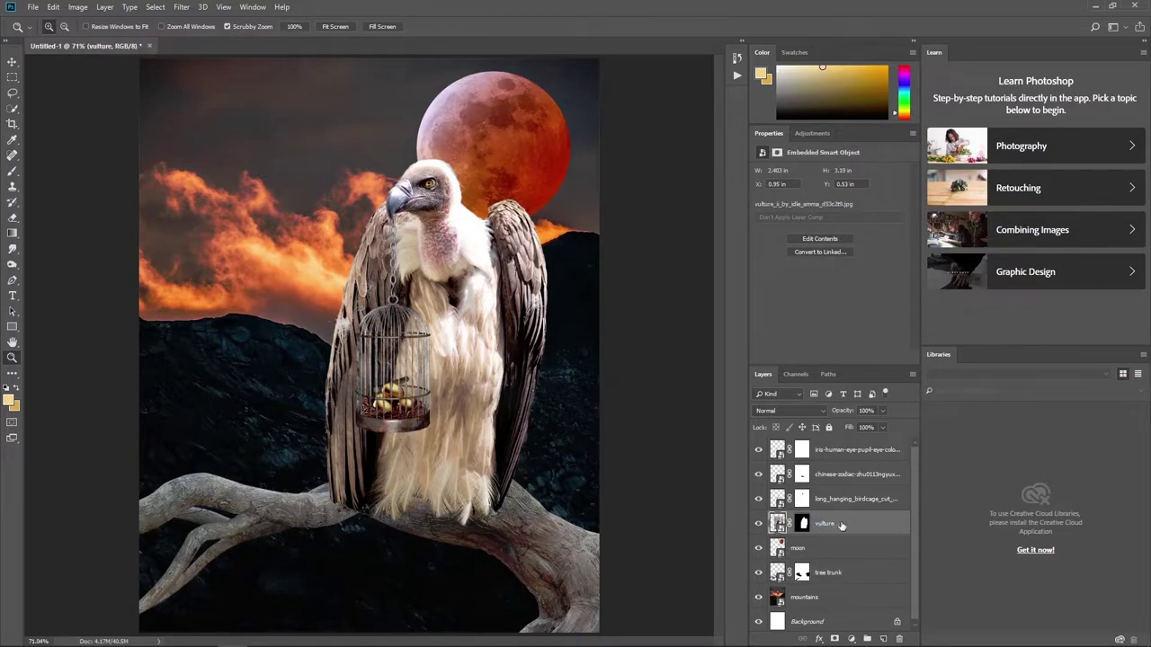
double_click(845, 502)
type("cage")
key("Return")
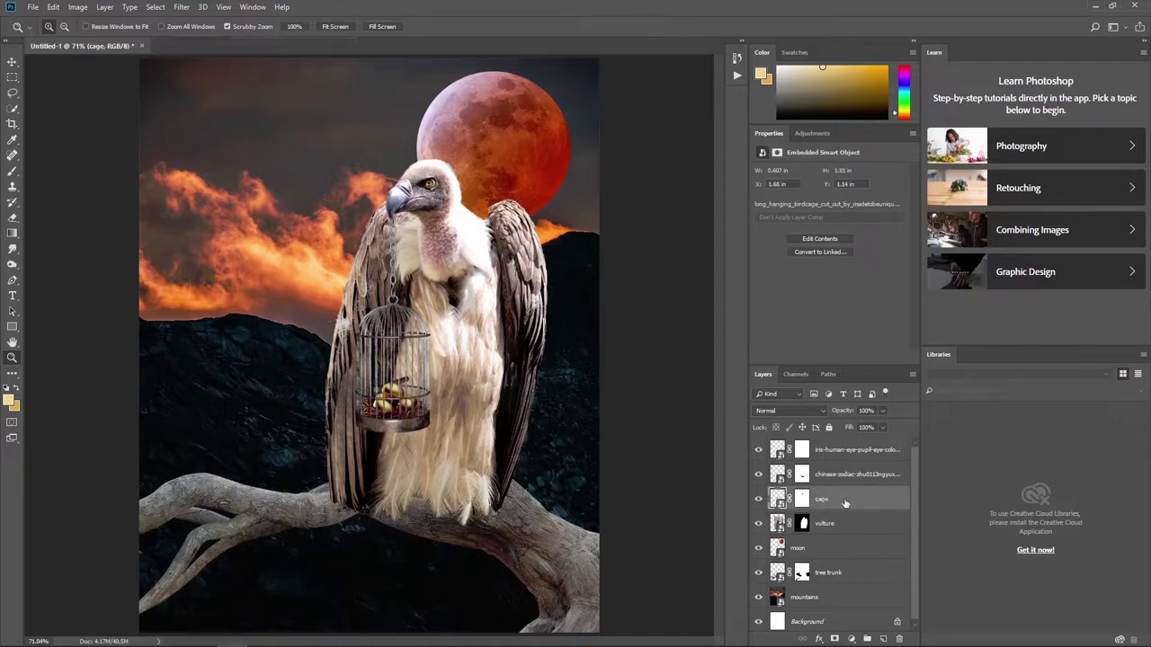
left_click(833, 478)
type("eggs")
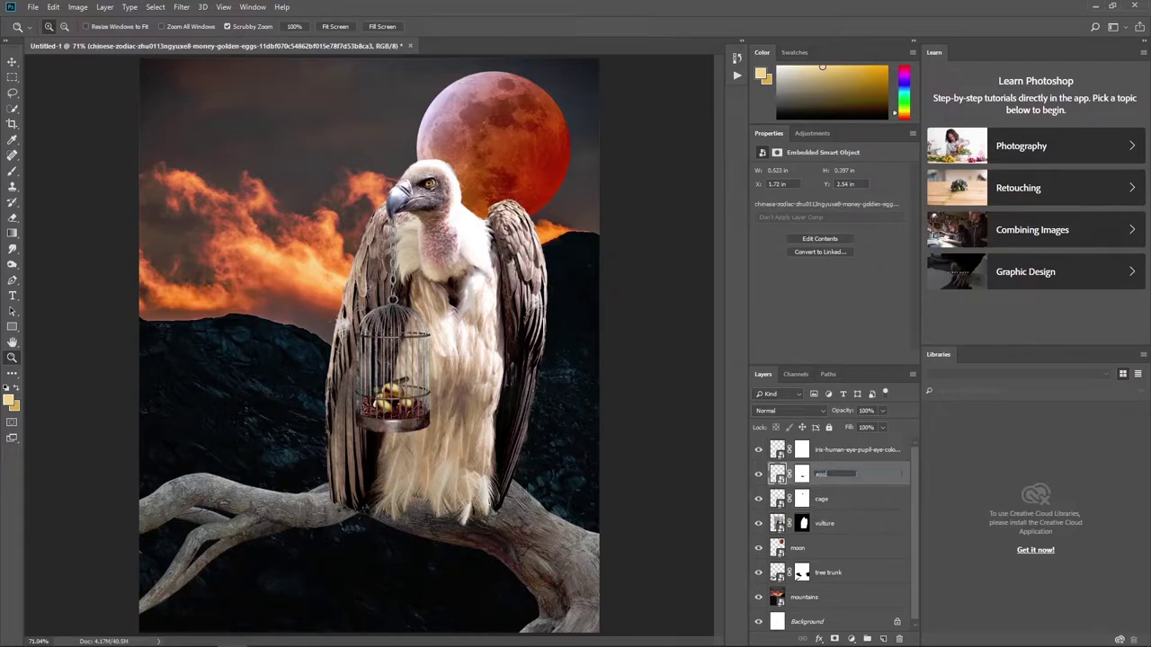
key("Return")
double_click(833, 450)
type("eye")
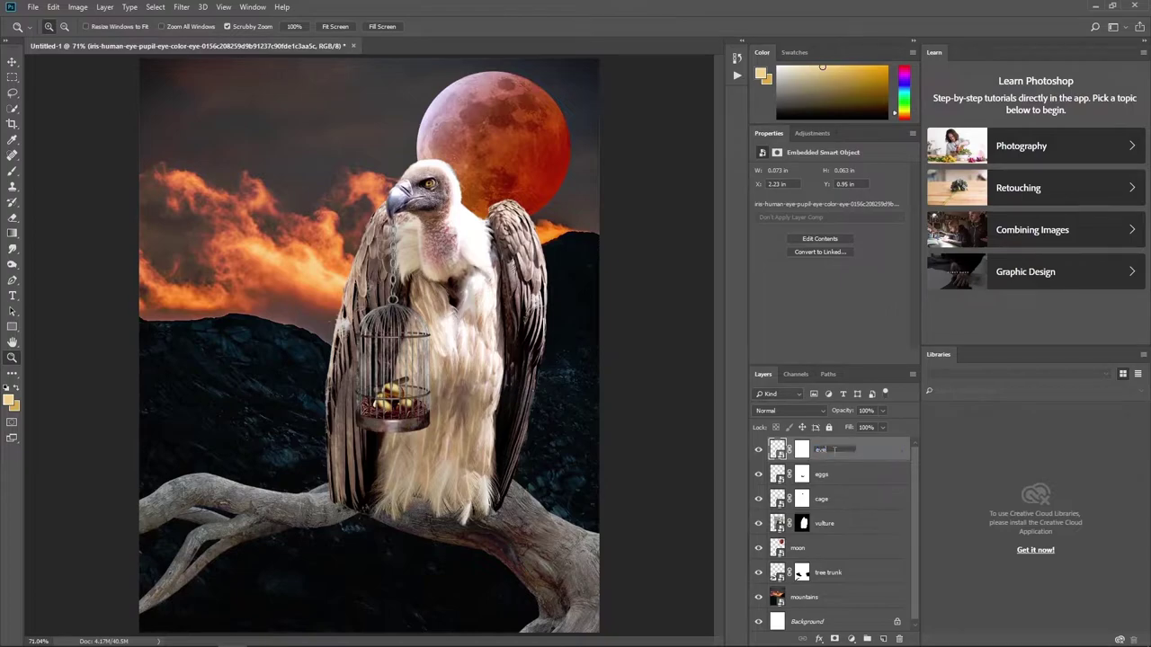
key("Return")
scroll(866, 573, "down", 1)
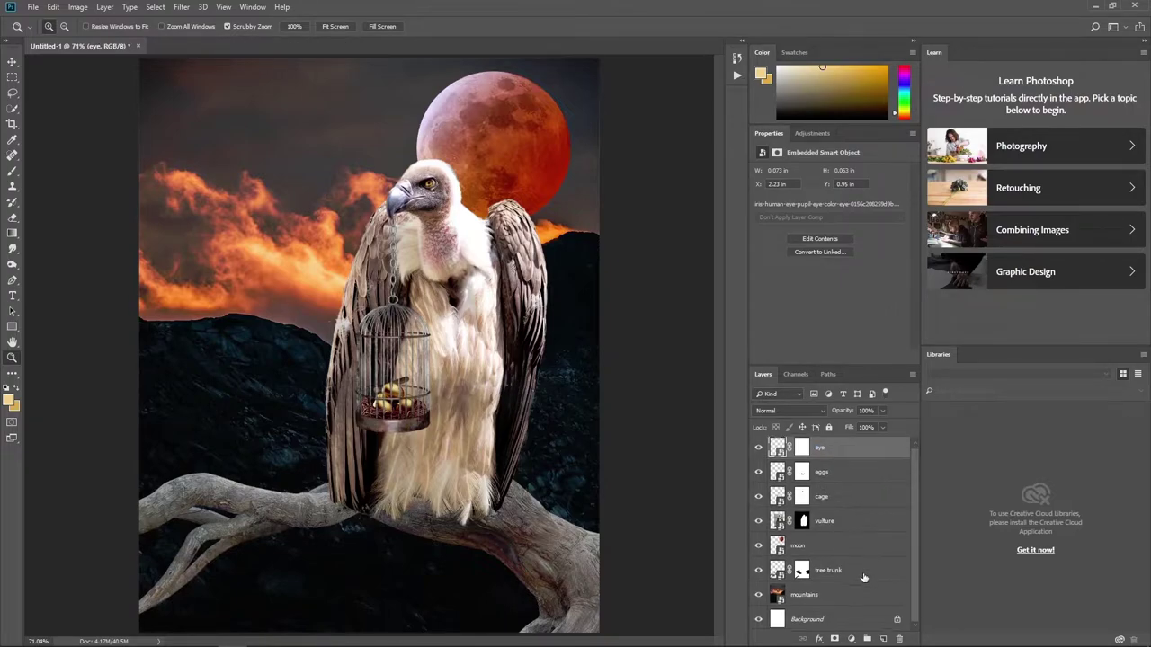
- Apply a Modern Camera Raw profile to the mountains layer
left_click(821, 594)
left_click(181, 7)
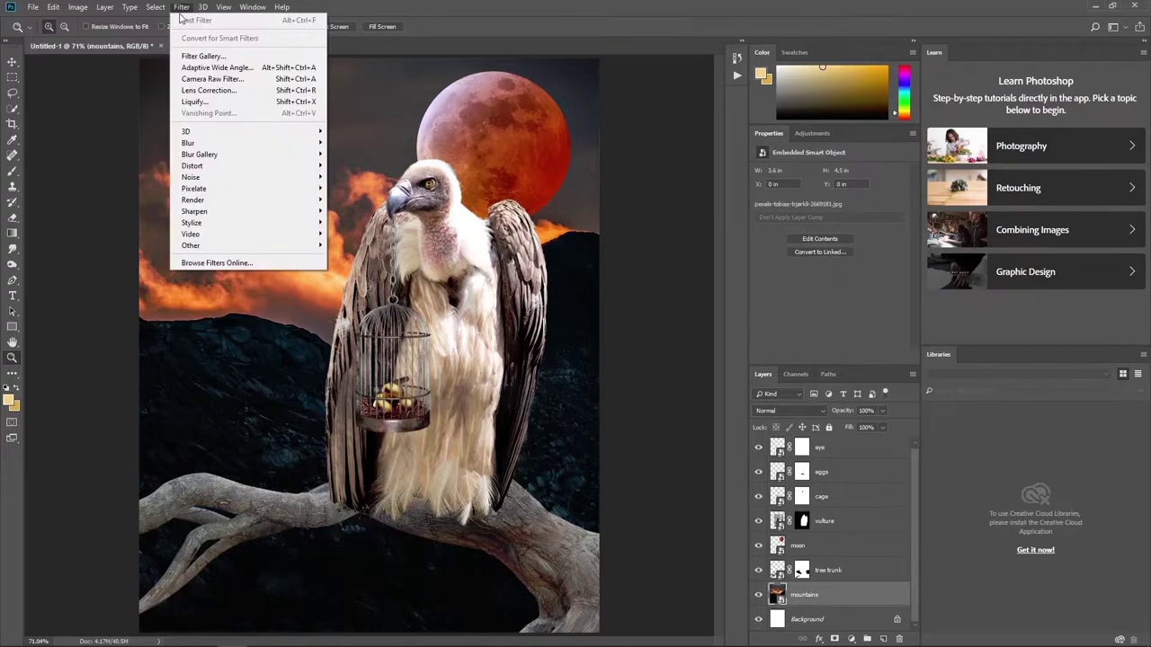
left_click(225, 80)
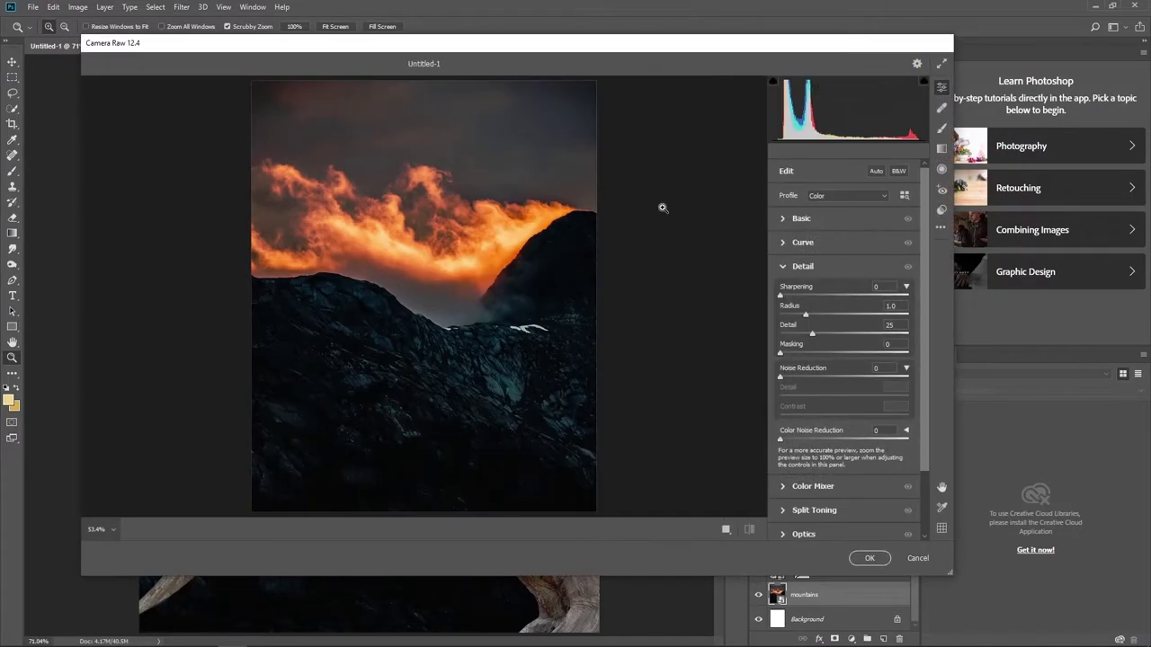
left_click(907, 194)
left_click(775, 407)
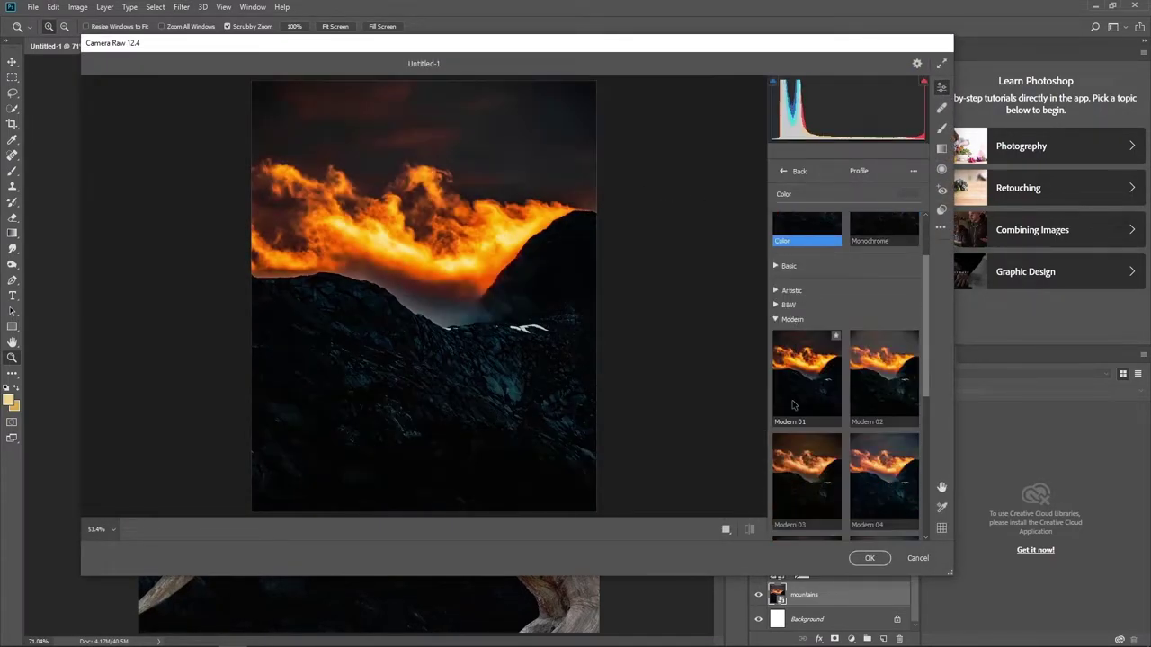
left_click(806, 477)
left_click(870, 557)
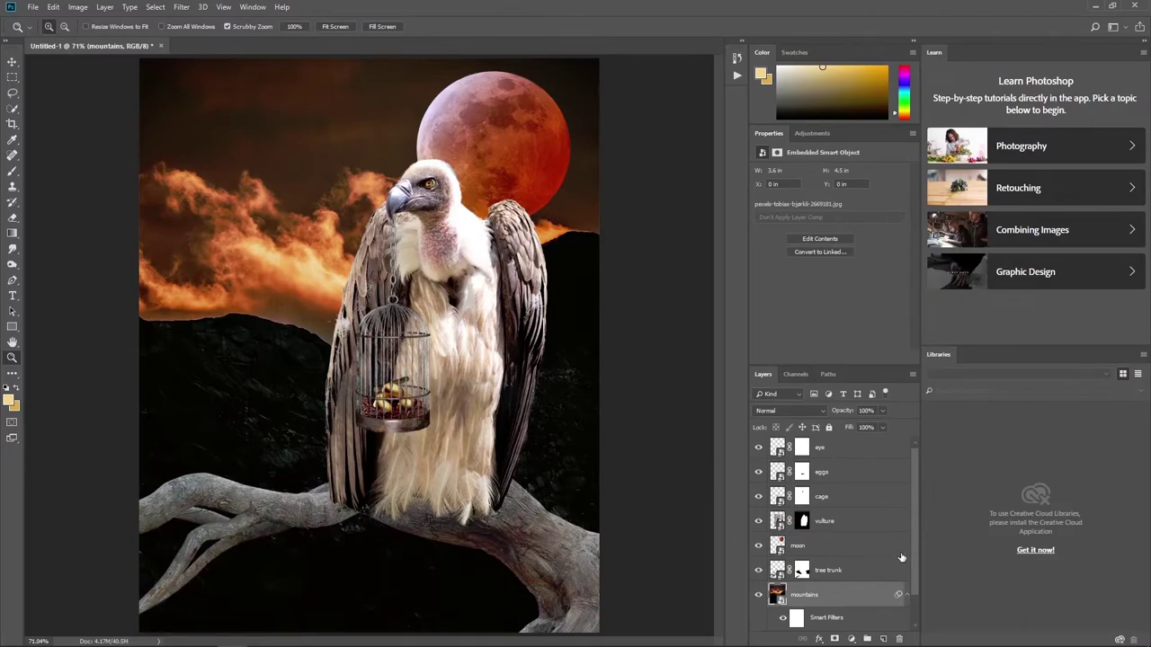
- Soften the mountains with a Gaussian Blur
left_click(181, 6)
mouse_move(188, 143)
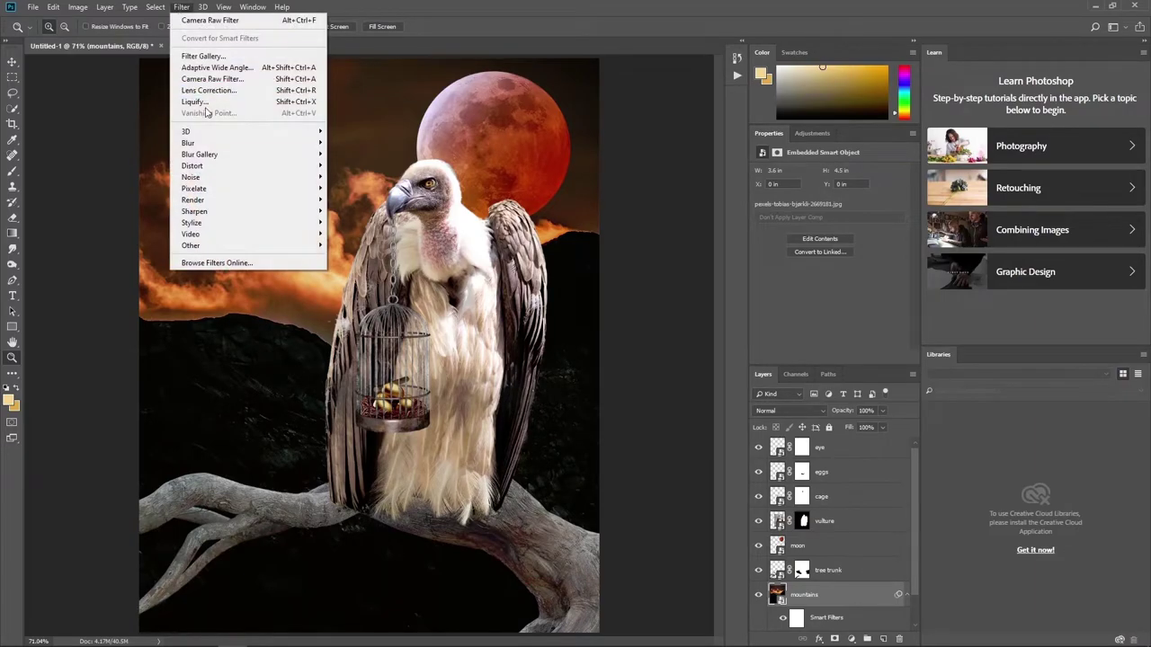
left_click(358, 188)
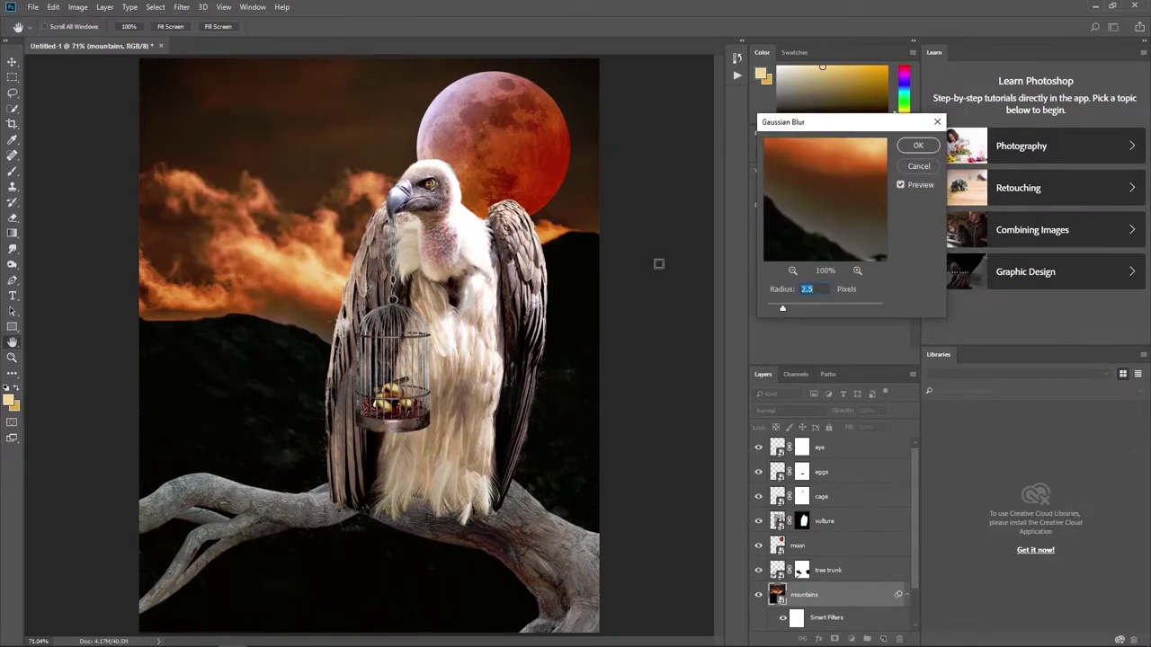
left_click(916, 146)
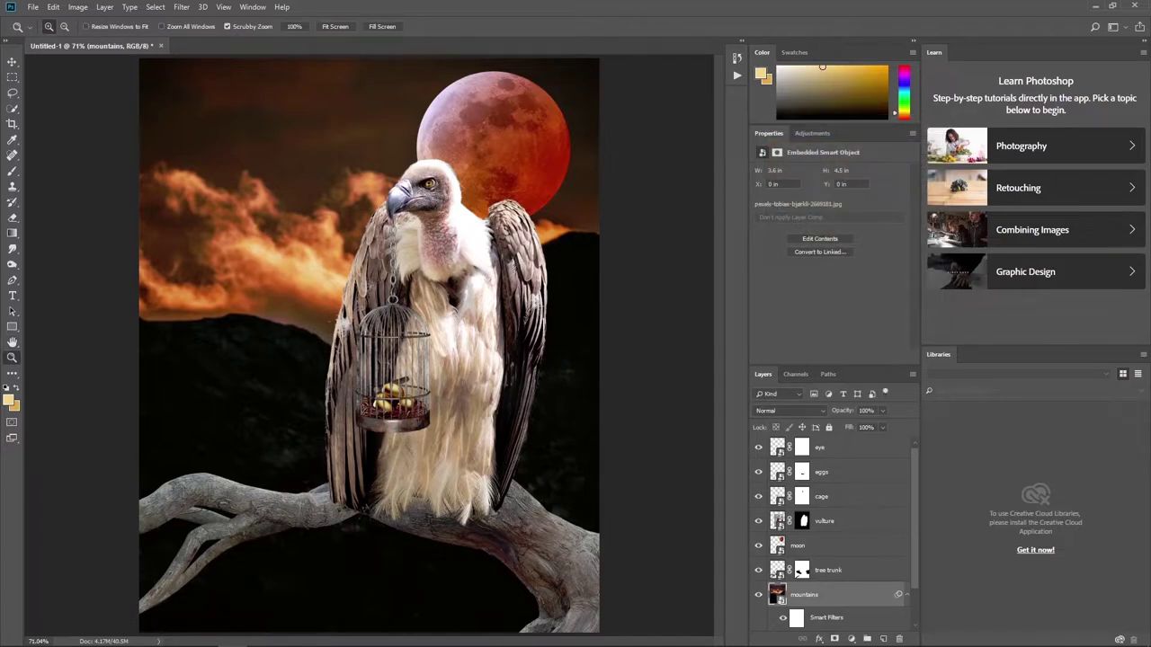
- Add a Color Lookup adjustment above mountains using FoggyNight.3DL
left_click(851, 638)
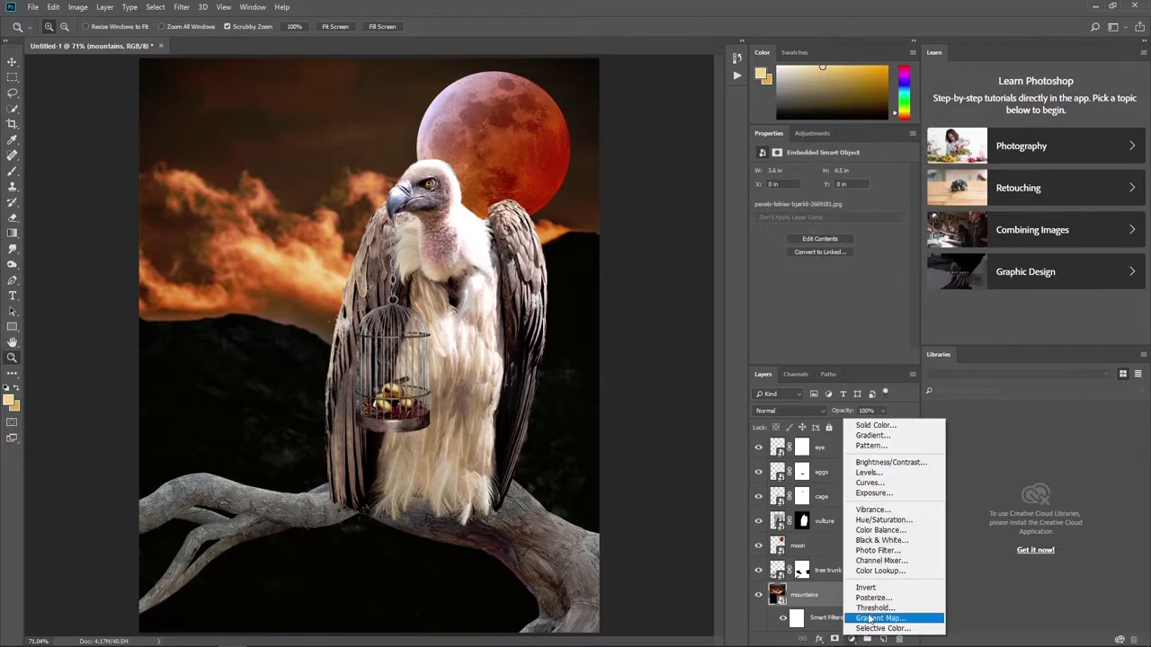
left_click(865, 572)
left_click(841, 174)
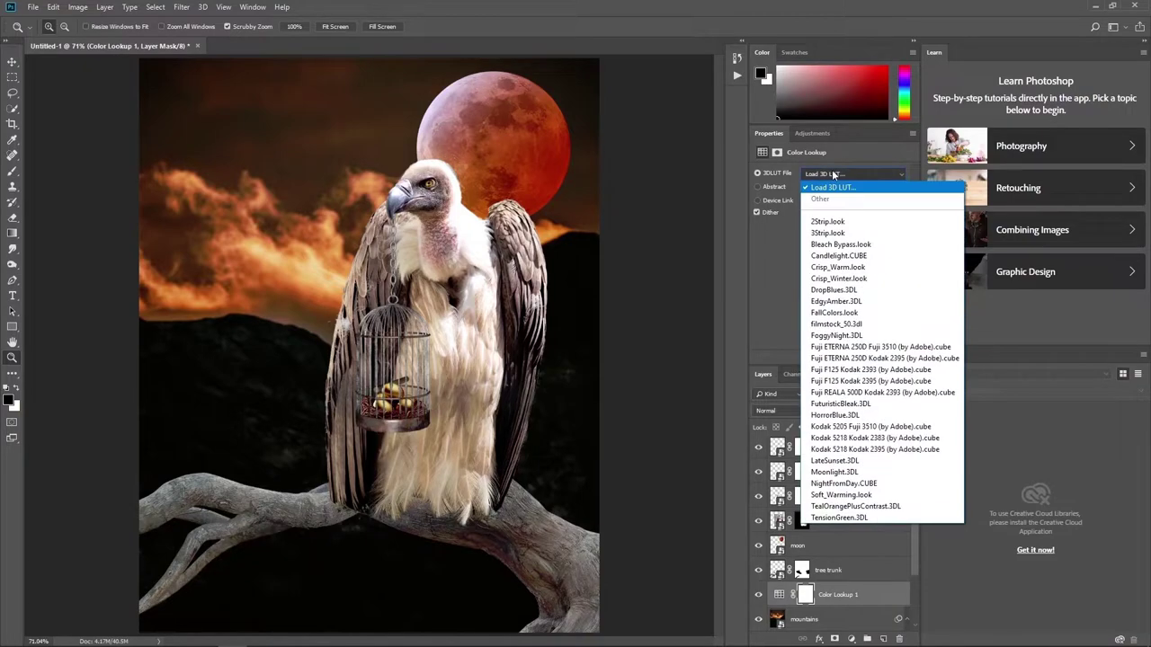
left_click(845, 338)
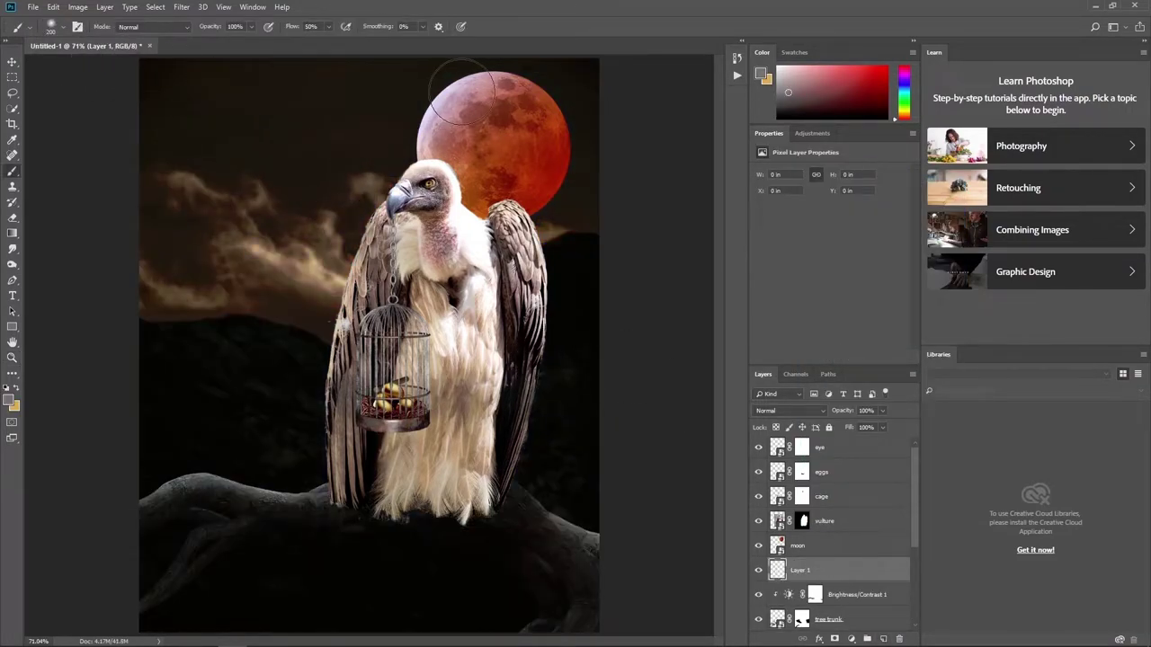
- Paint soft tone near the moon on Layer 1 with an enlarged brush
key("bracketright")
key("bracketright")
left_click_drag(463, 121, 406, 115)
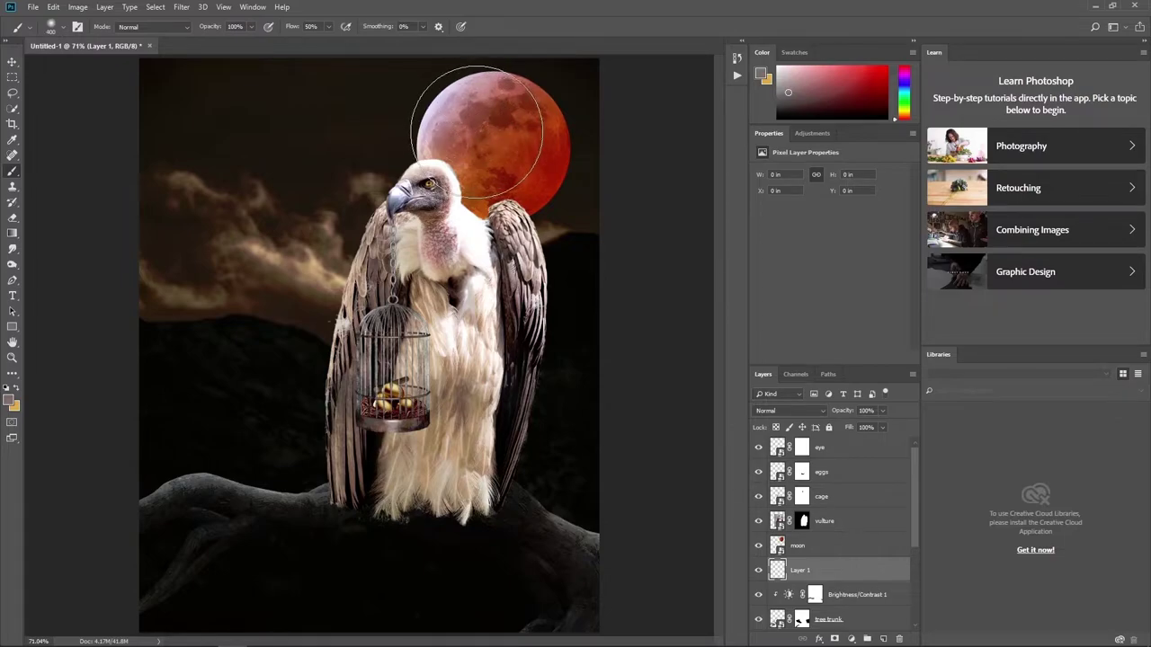
key("bracketright")
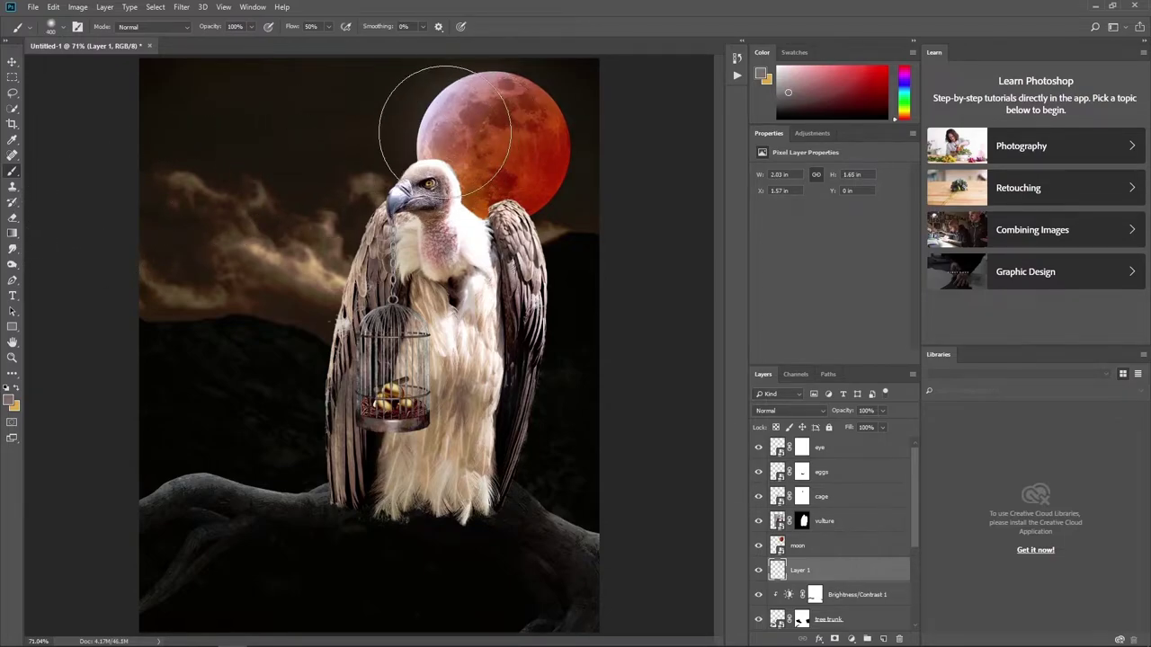
- Choose a Fog brush preset and add a blank layer mask to the moon layer
left_click(54, 26)
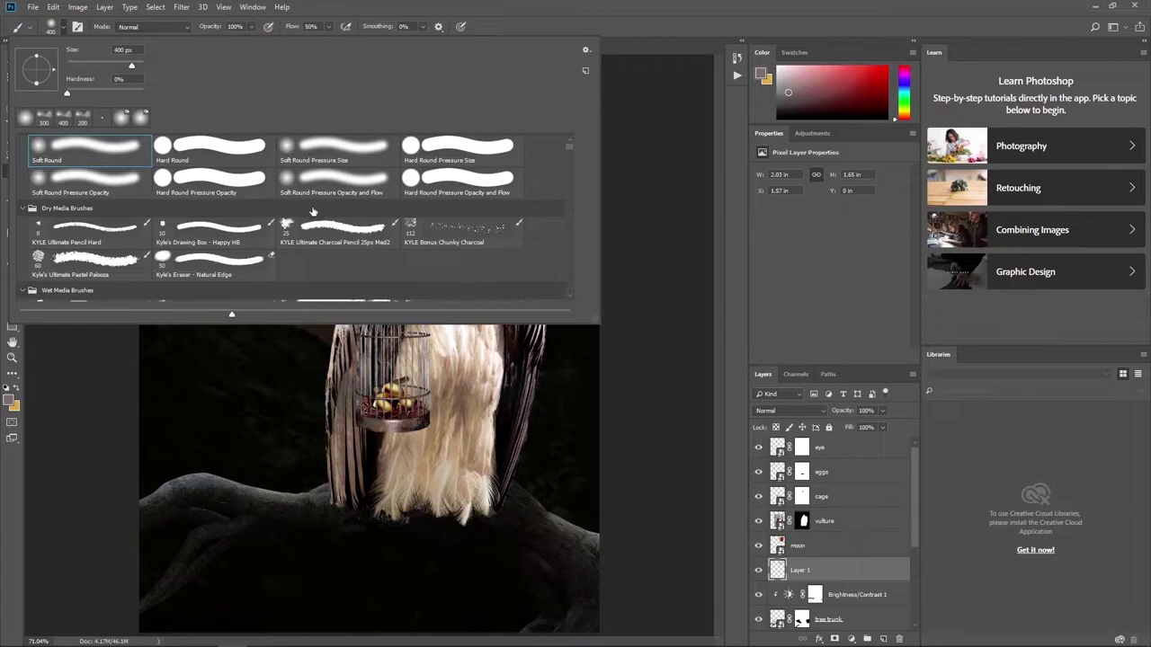
scroll(557, 269, "down", 10)
scroll(561, 271, "down", 2)
scroll(561, 270, "up", 3)
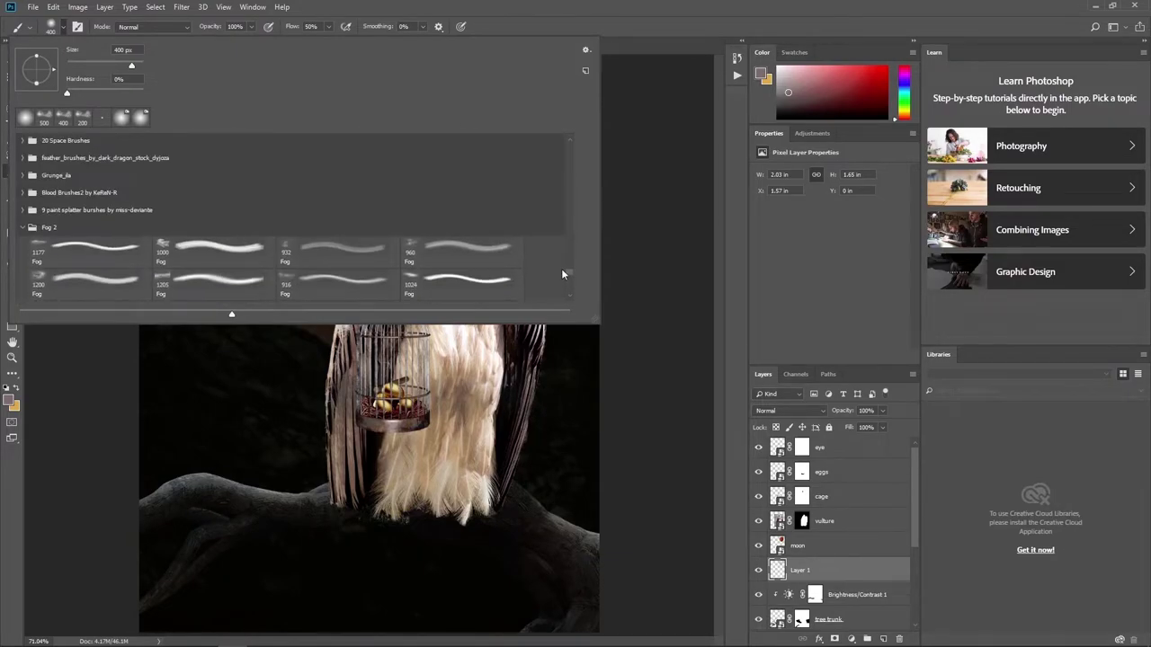
scroll(561, 268, "down", 1)
scroll(304, 255, "down", 1)
left_click(462, 229)
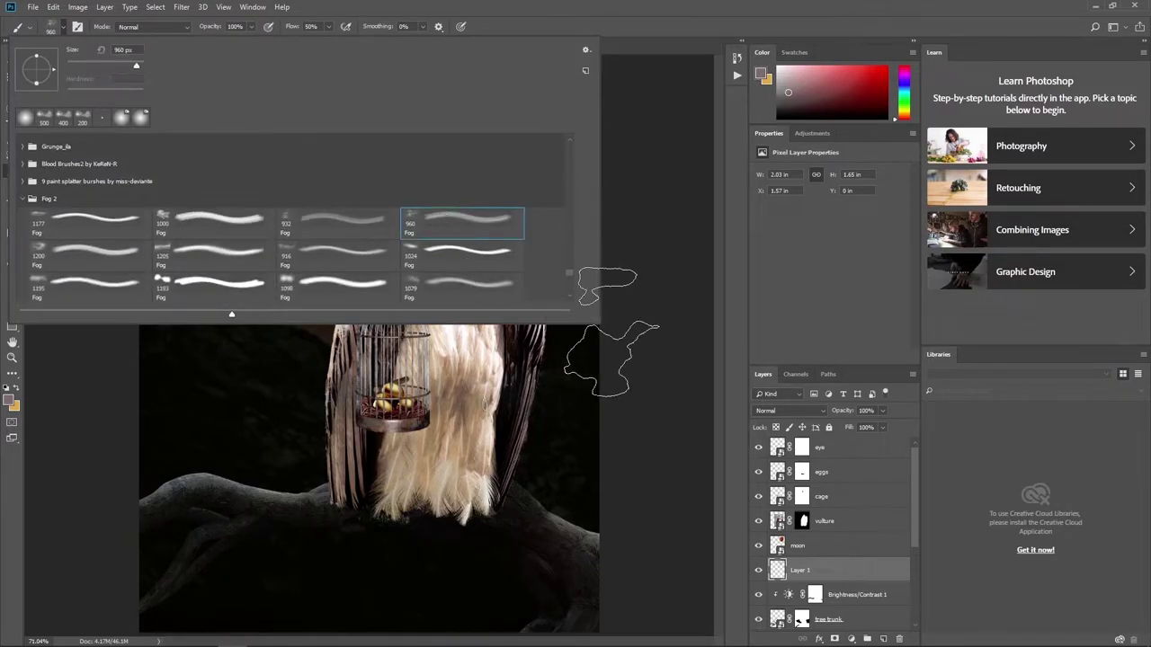
left_click(823, 547)
left_click(834, 639)
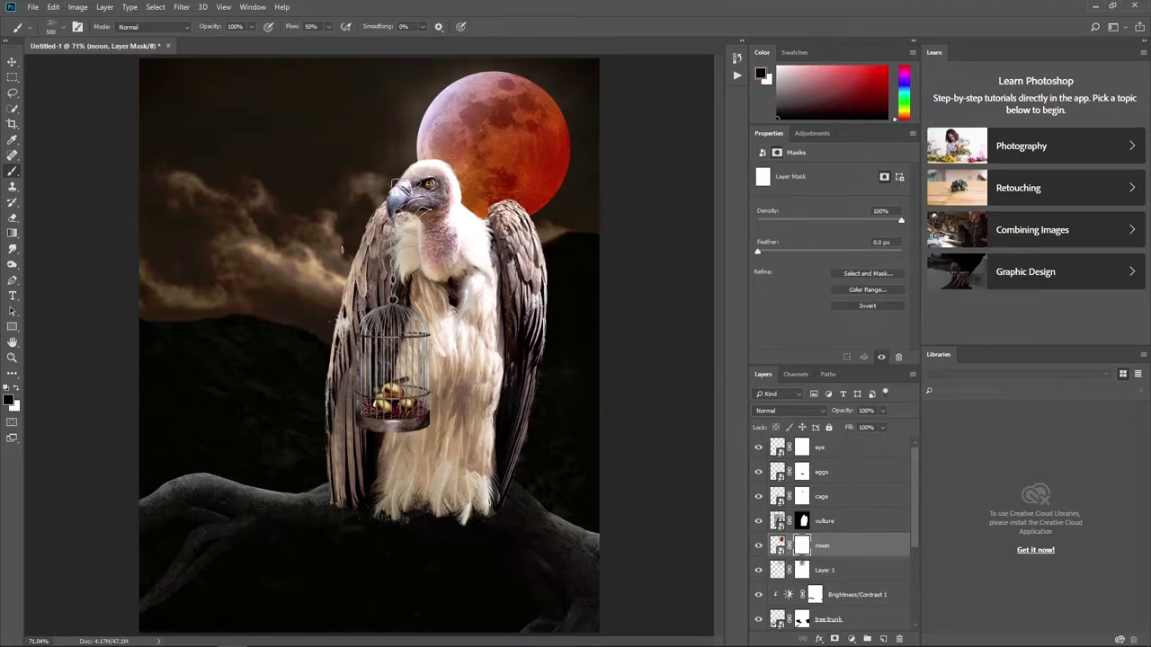
- Paint black with a 400 px brush on the moon's mask to fade its upper-right edge
left_click(65, 27)
scroll(270, 225, "down", 3)
key("Return")
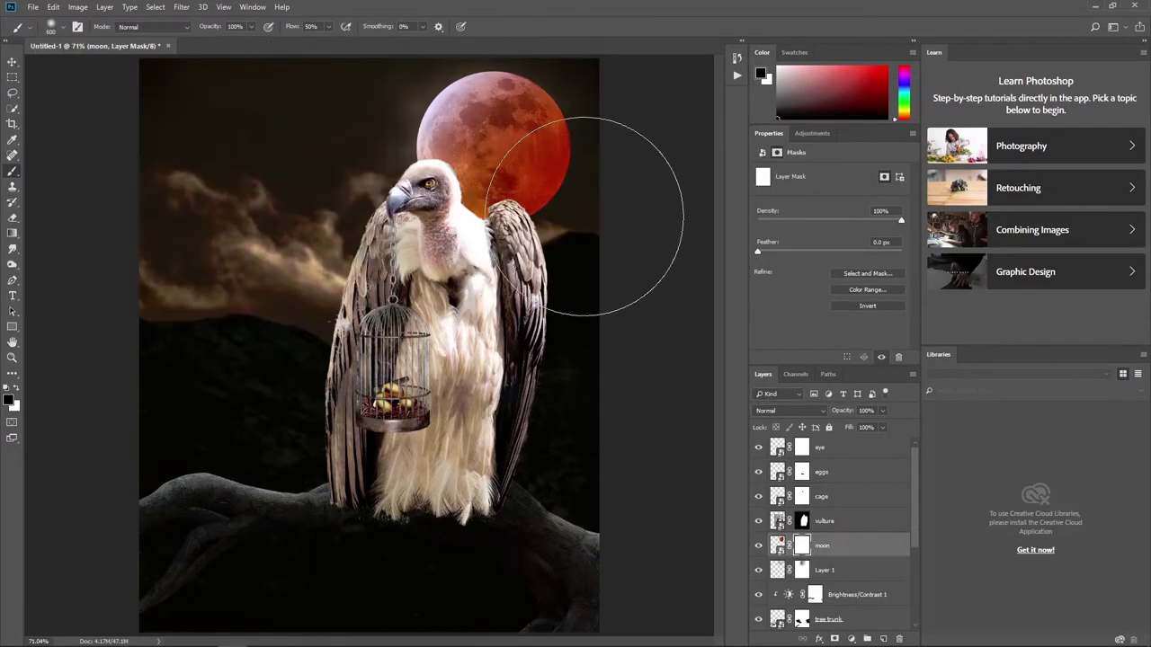
mouse_move(573, 207)
left_mouse_down()
mouse_move(570, 159)
mouse_move(596, 154)
mouse_move(568, 135)
mouse_move(526, 202)
mouse_move(578, 154)
mouse_move(566, 180)
mouse_move(537, 134)
left_mouse_up()
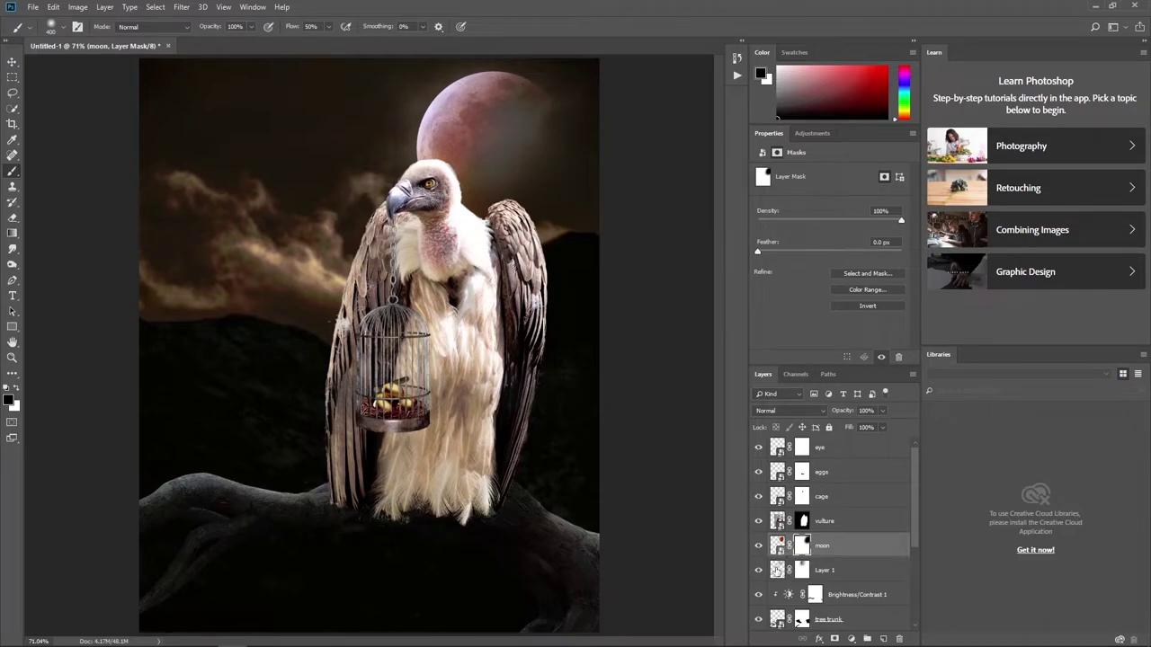
- Mask out part of the glow beside the moon on Layer 1's mask, then add empty Layer 2
left_click(758, 571)
left_click(802, 570)
left_click(758, 570)
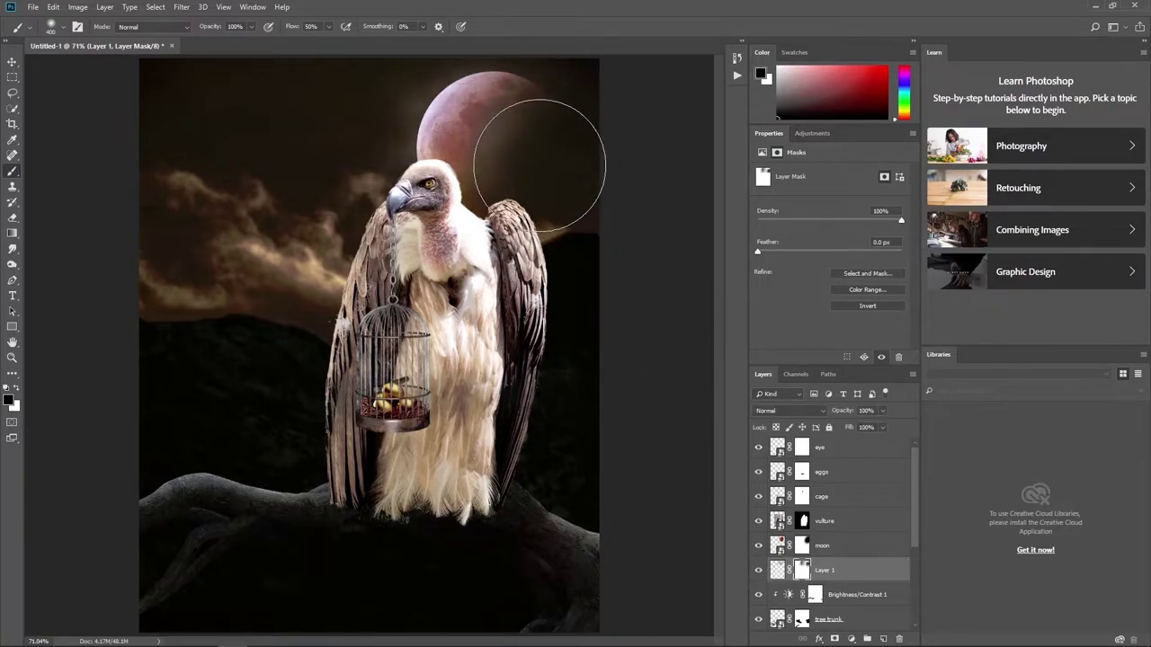
left_click_drag(539, 164, 512, 178)
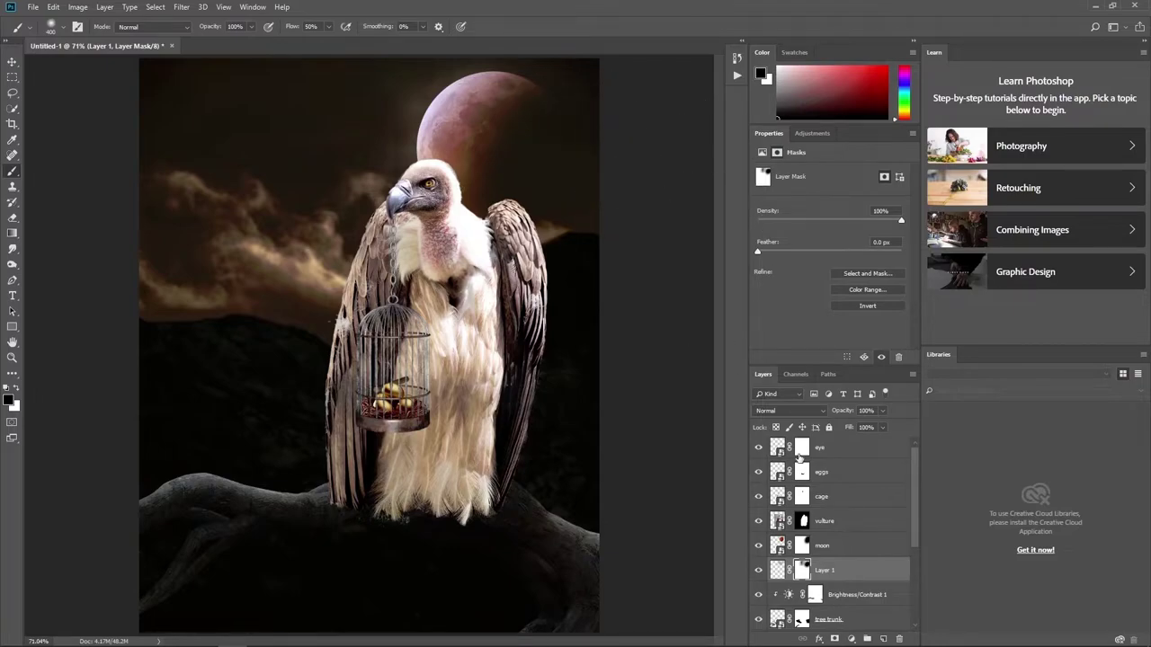
left_click(883, 639)
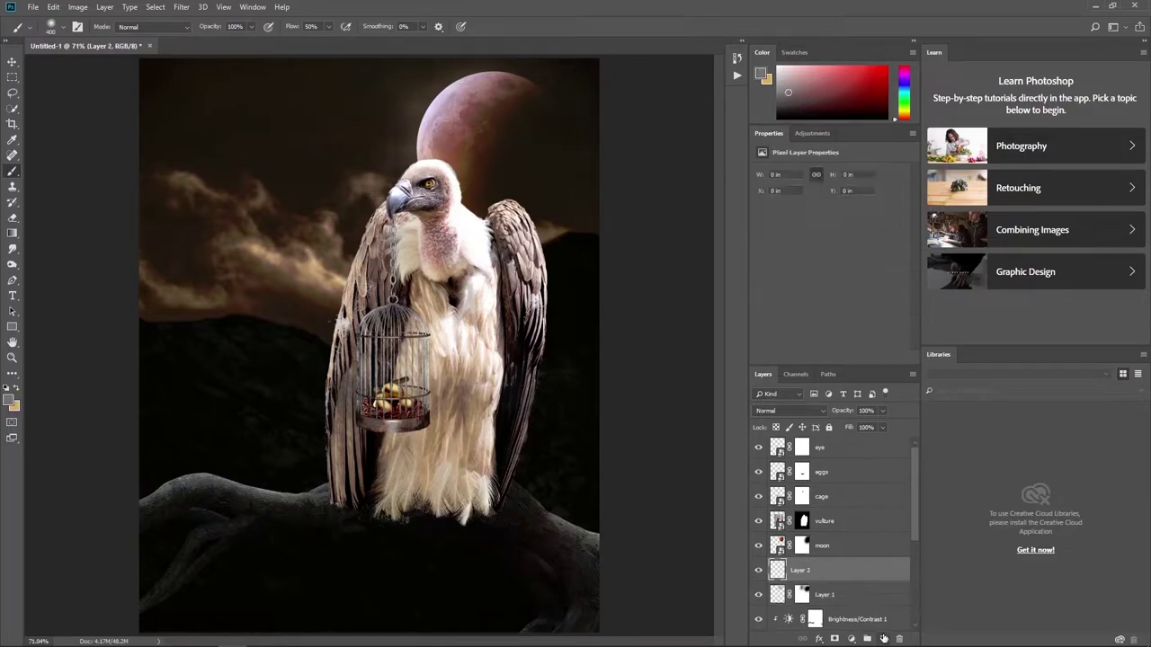
- Pick a light tan foreground colour and set Layer 2 to Vivid Light
left_click(8, 396)
left_click(993, 146)
left_click(796, 409)
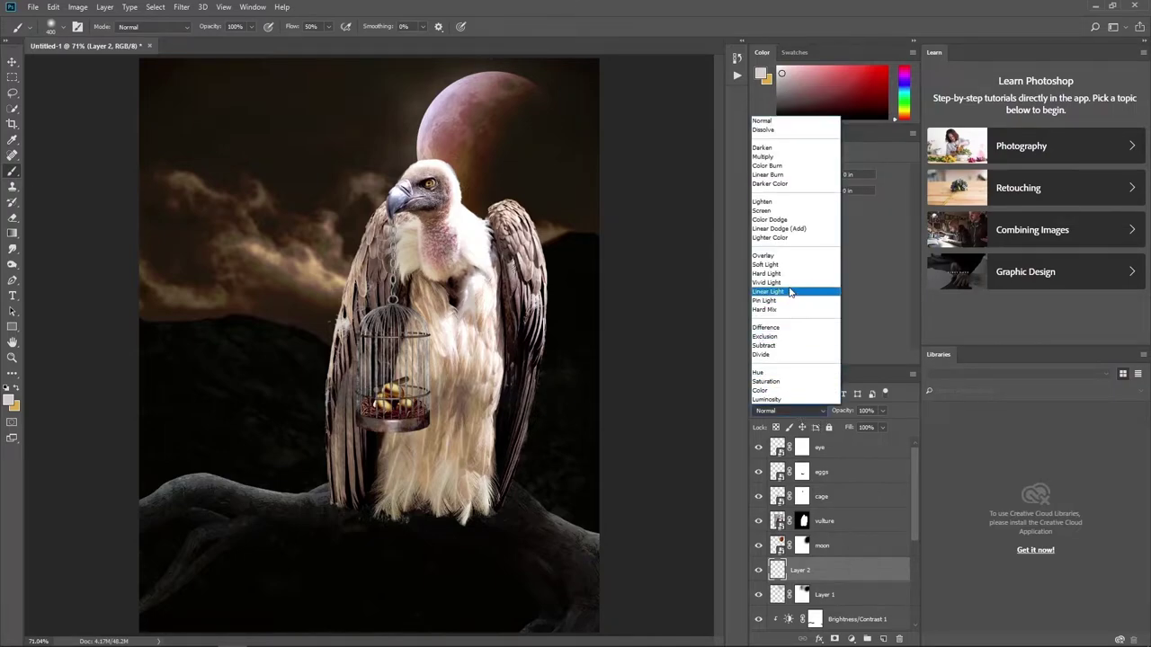
left_click(785, 282)
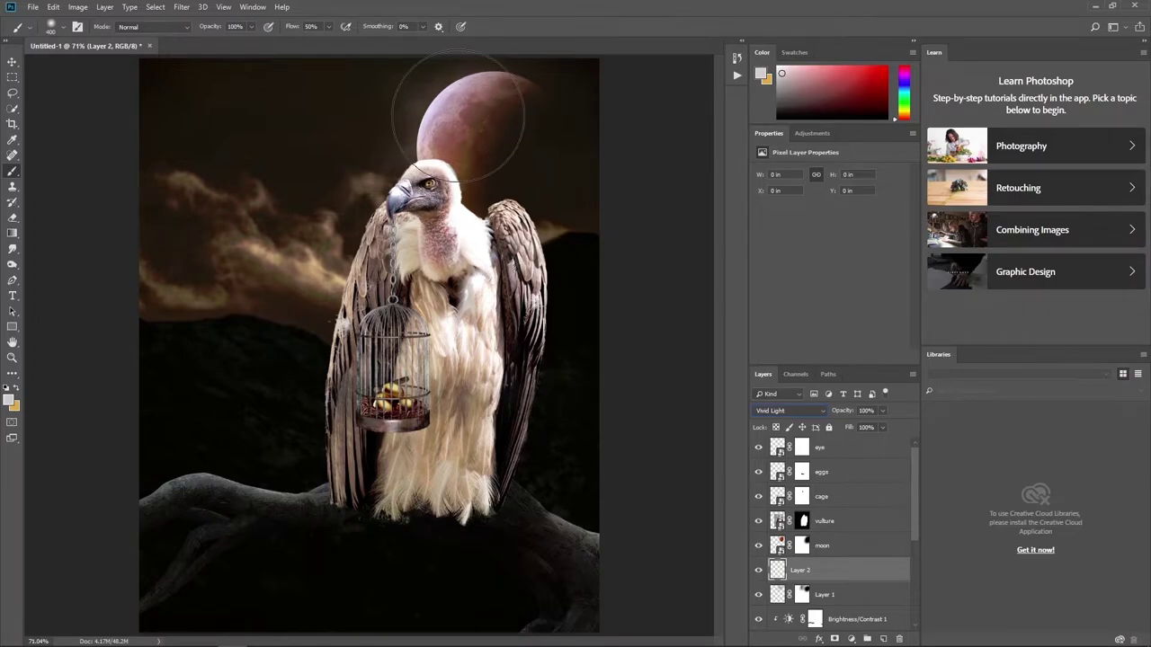
- Paint a soft 300 px glow over the moon's lower edge and the hill, then lower brush opacity to 27%
key("bracketleft")
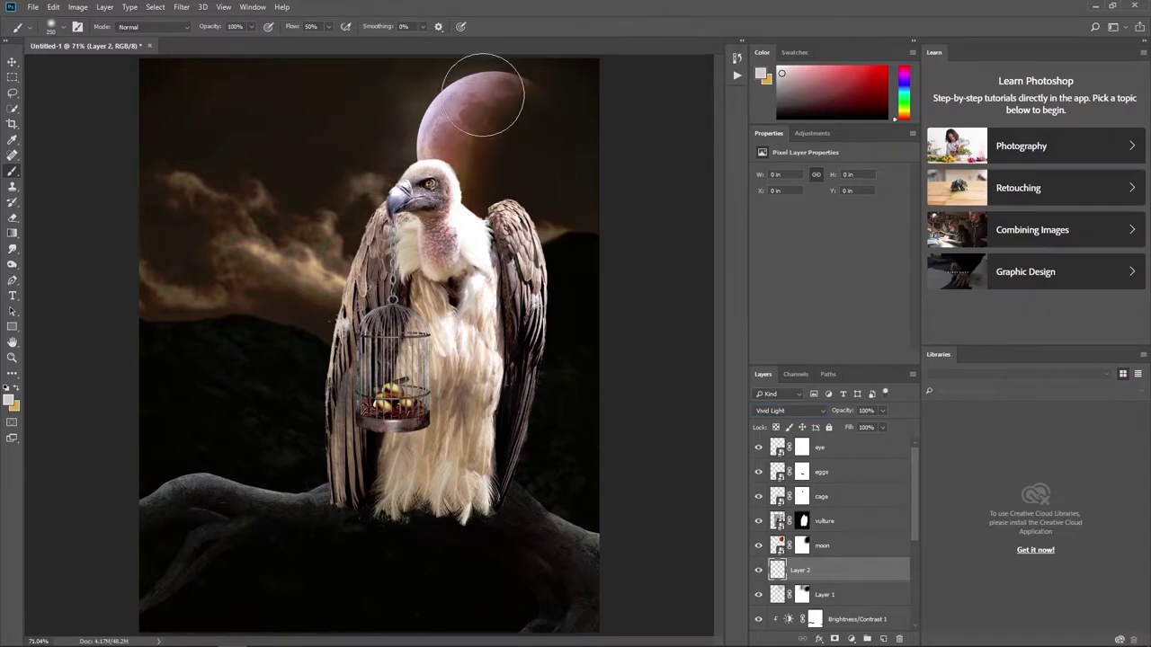
left_click_drag(453, 109, 423, 135)
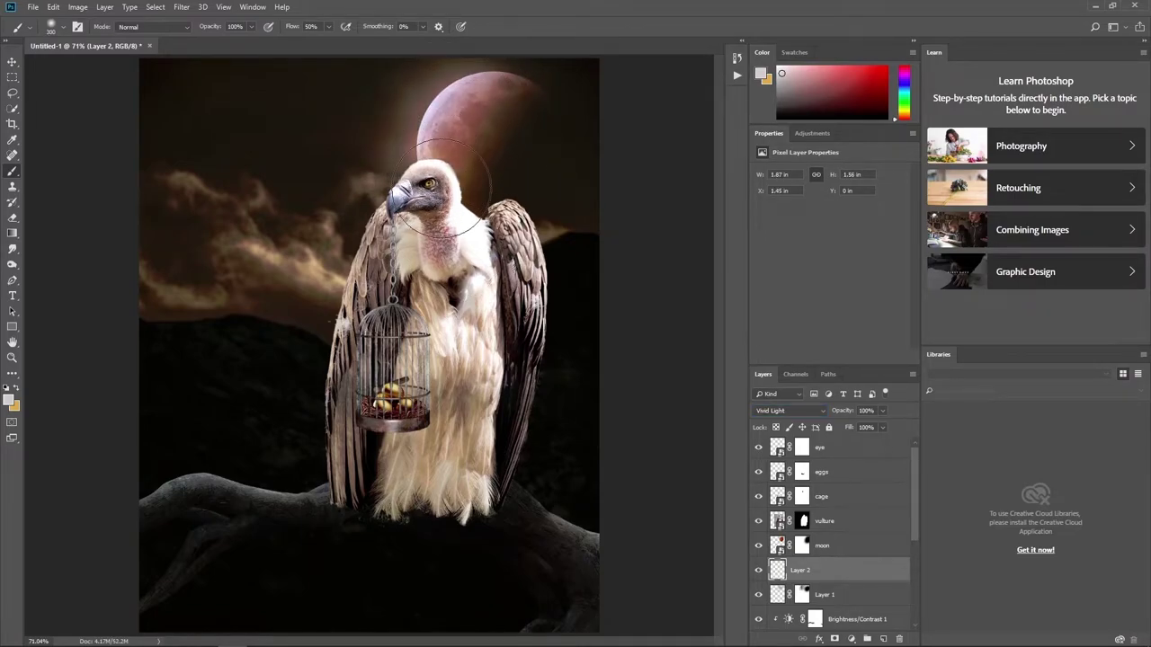
mouse_move(314, 425)
left_mouse_down()
mouse_move(216, 477)
mouse_move(159, 477)
left_mouse_up()
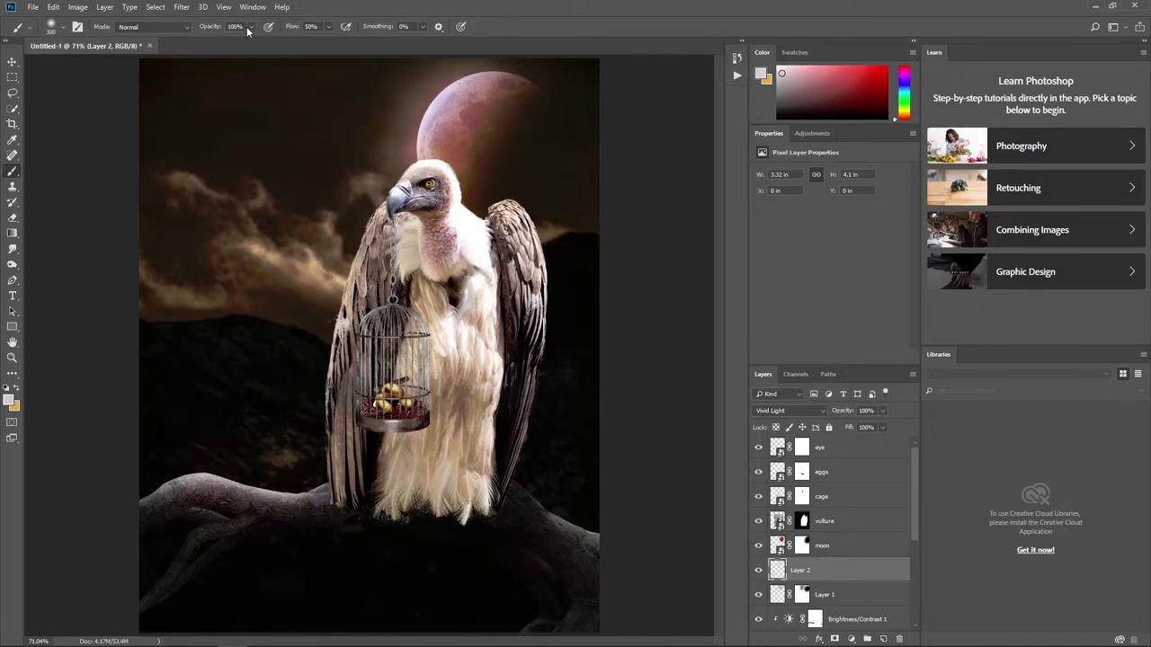
left_click_drag(246, 26, 211, 41)
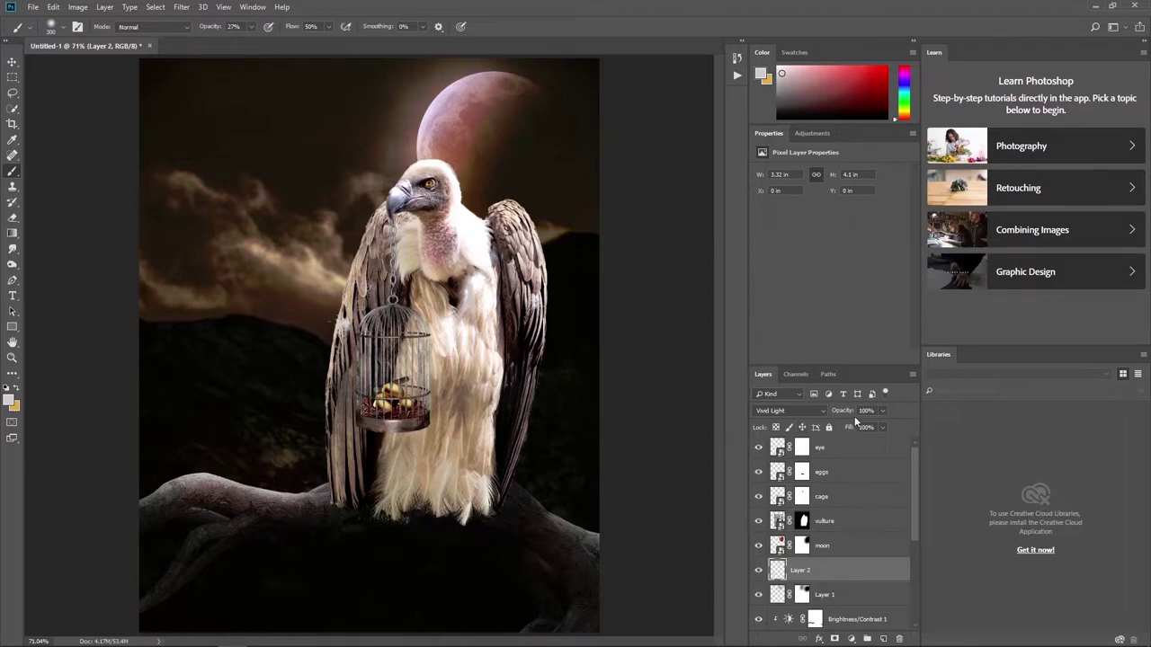
- Add Layer 3 above the moon as a clipping mask and make white the painting colour
left_click(848, 548)
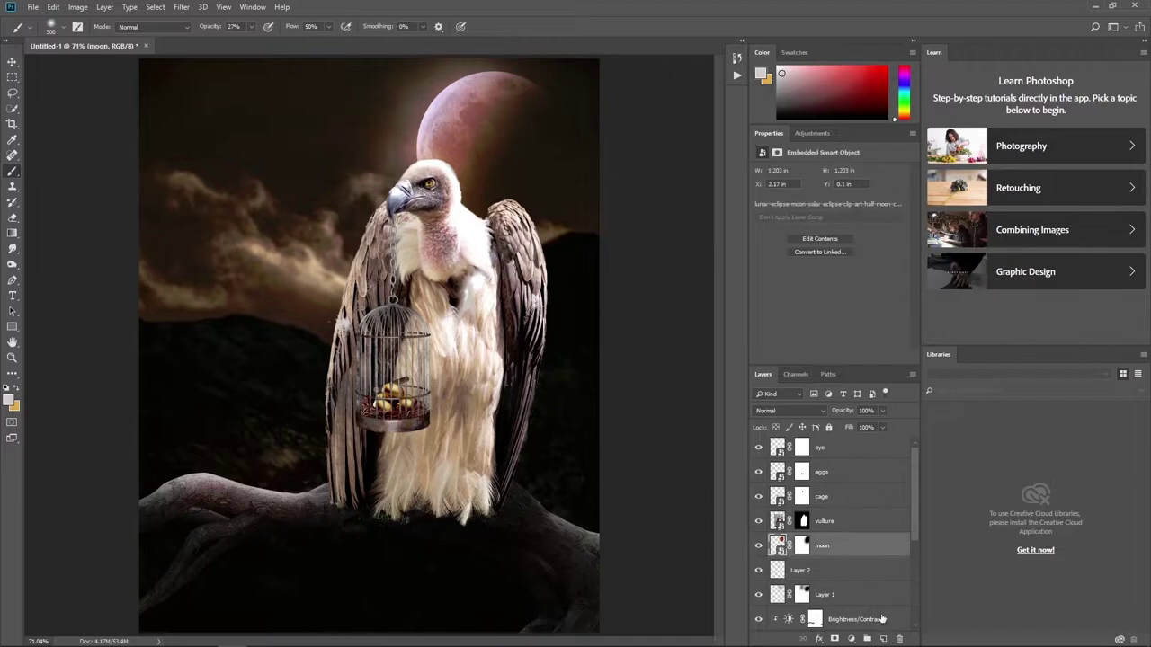
left_click(884, 638)
right_click(848, 545)
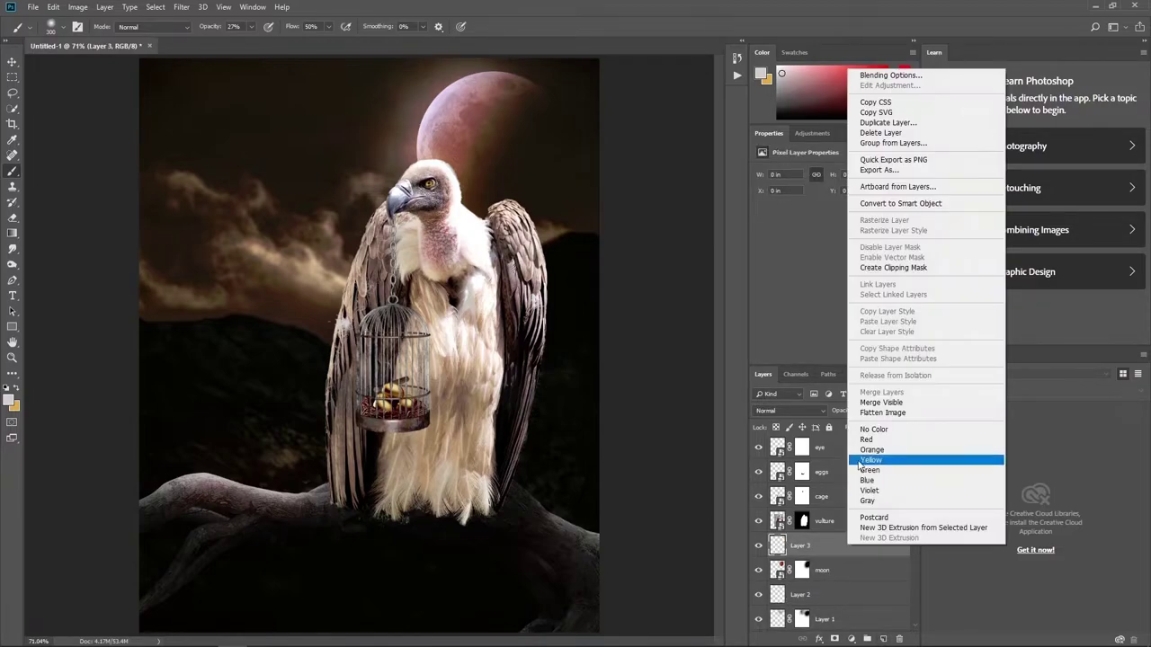
left_click(917, 267)
key("d")
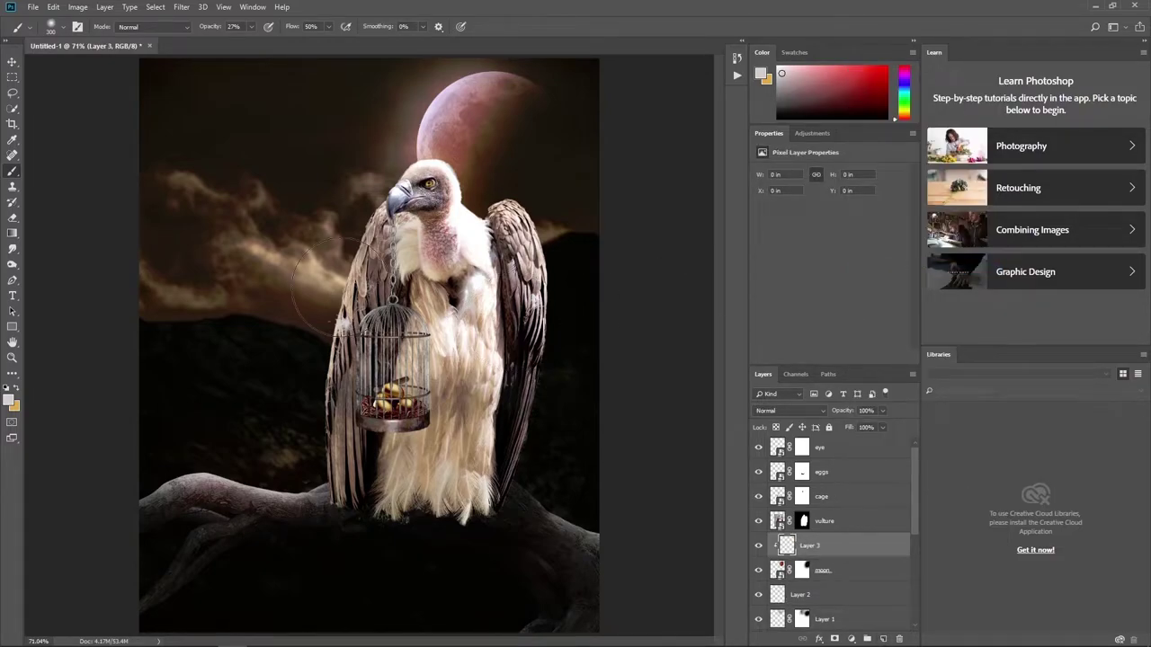
key("x")
- Set Layer 3 to Linear Dodge (Add) and brighten the moon's top rim with a small brush
left_click(792, 410)
left_click(796, 230)
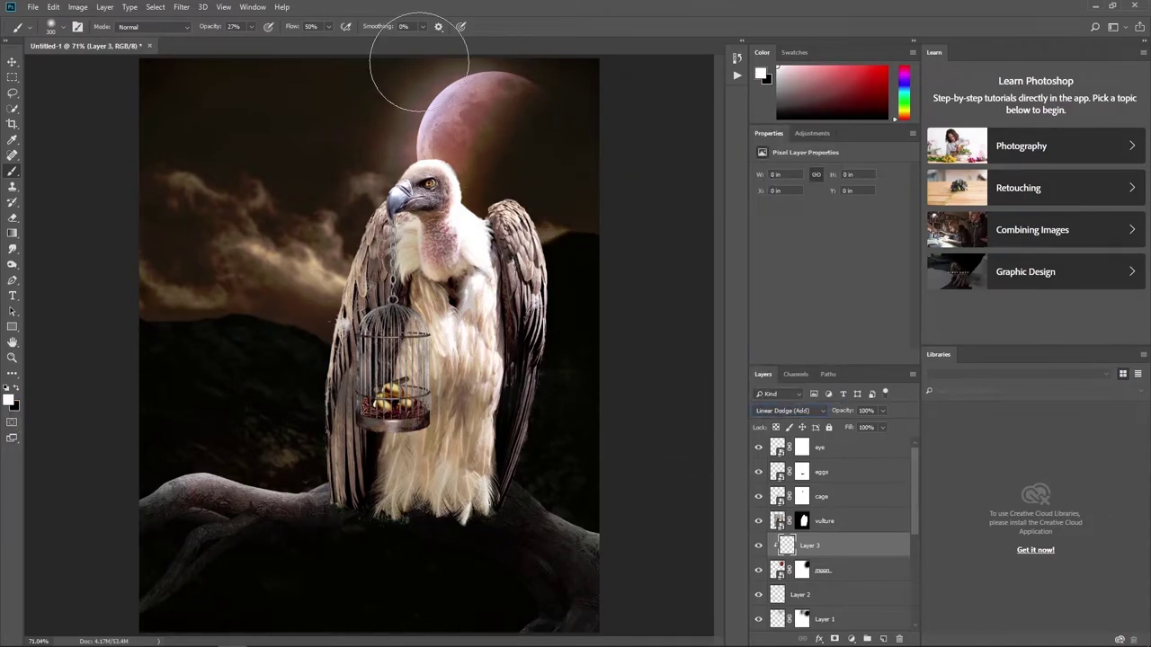
key("bracketleft")
key("bracketleft")
key("bracketleft")
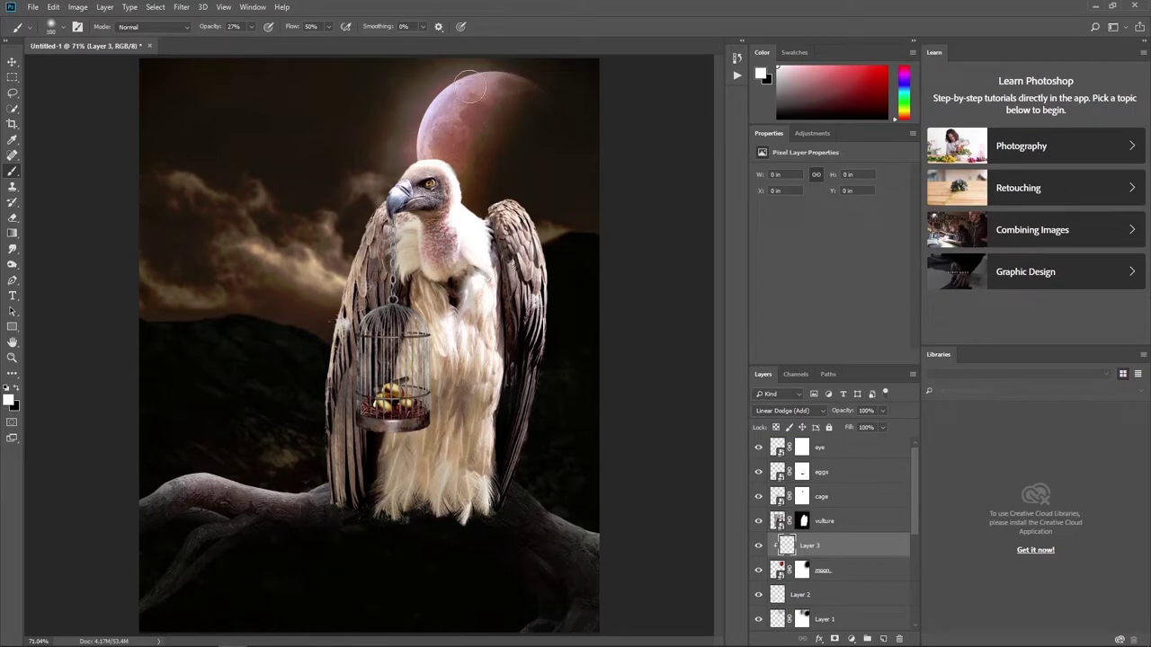
left_click_drag(468, 86, 421, 142)
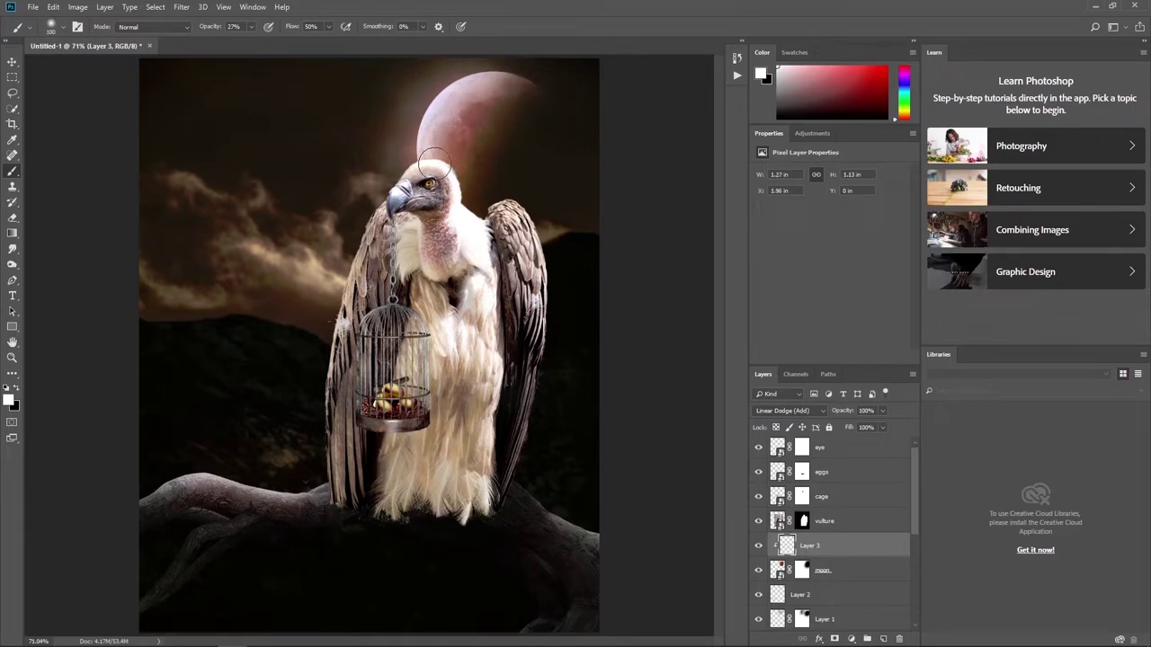
left_click_drag(526, 83, 469, 171)
- Create Overlay Layer 4 clipped to the moon
left_click(848, 577)
left_click(882, 639, "alt")
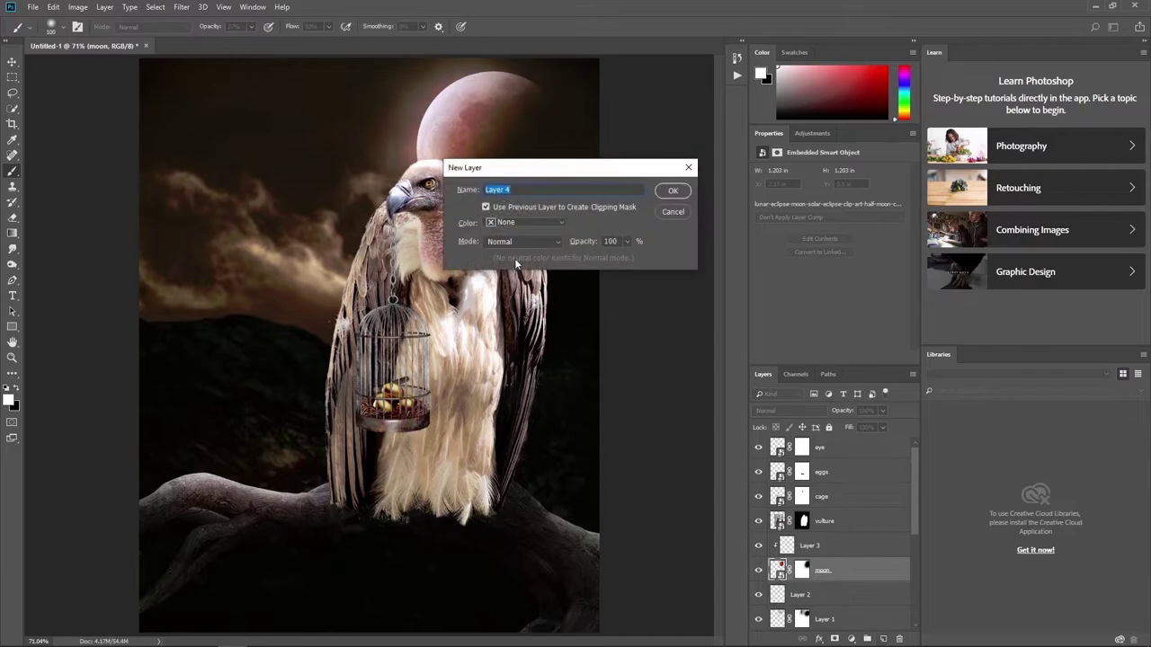
left_click(522, 241)
left_click(501, 319)
left_click(674, 192)
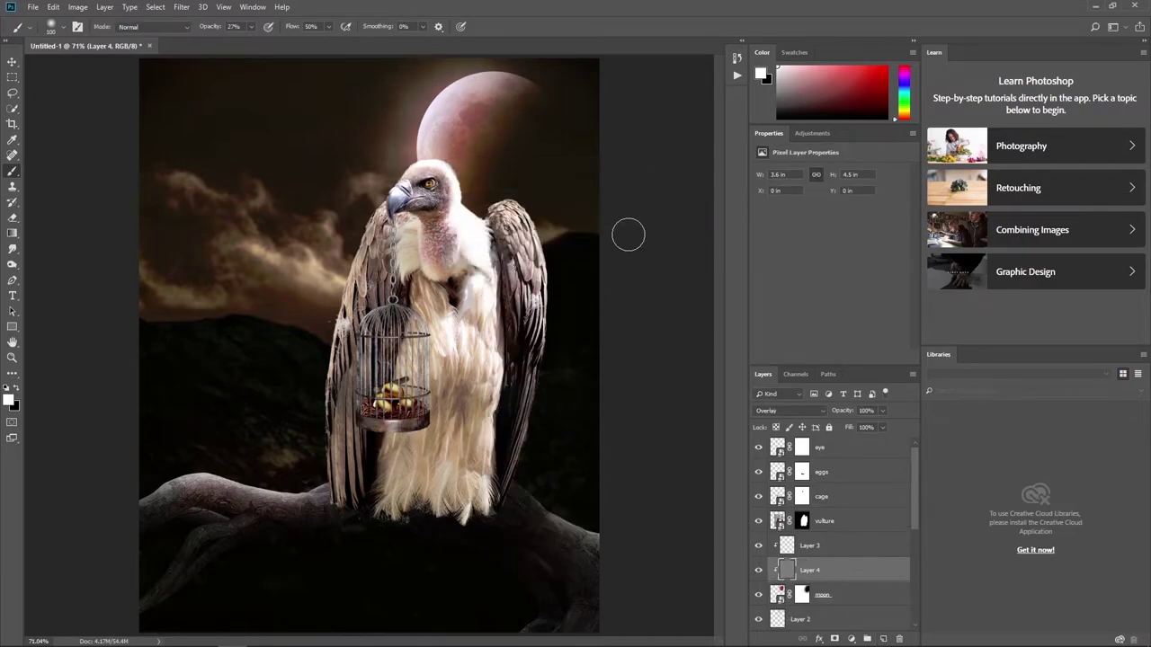
- Dodge and burn the moon's tones with an 80 px brush
left_click(12, 263)
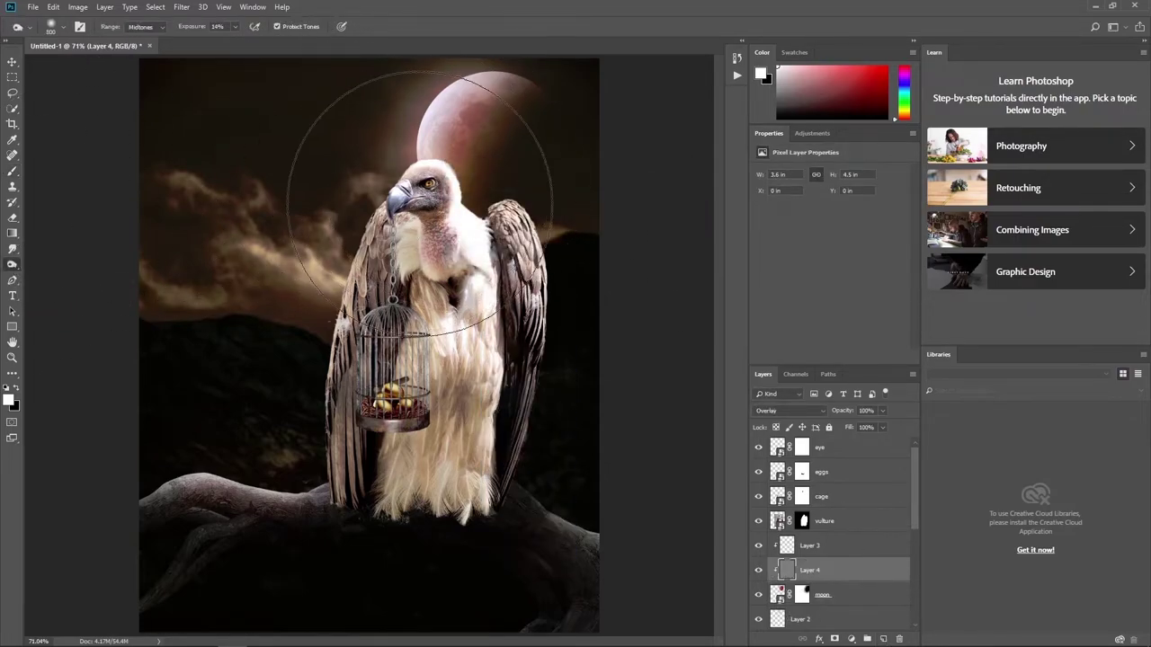
key("bracketleft")
key("bracketleft")
key("bracketleft")
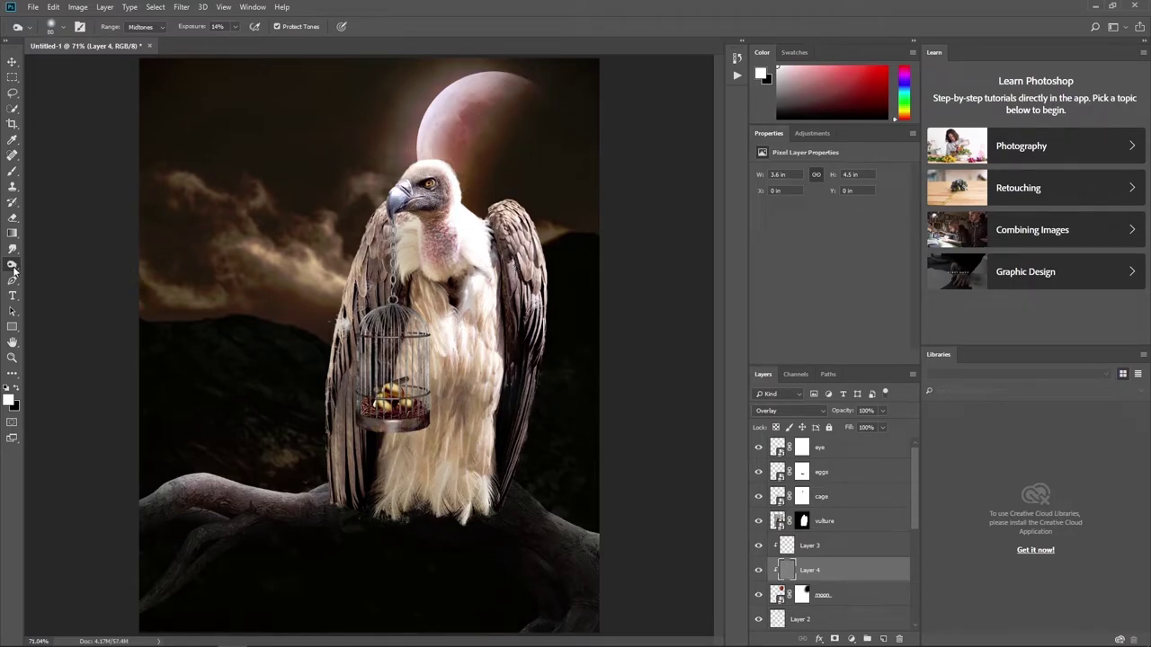
left_click(14, 268, "alt")
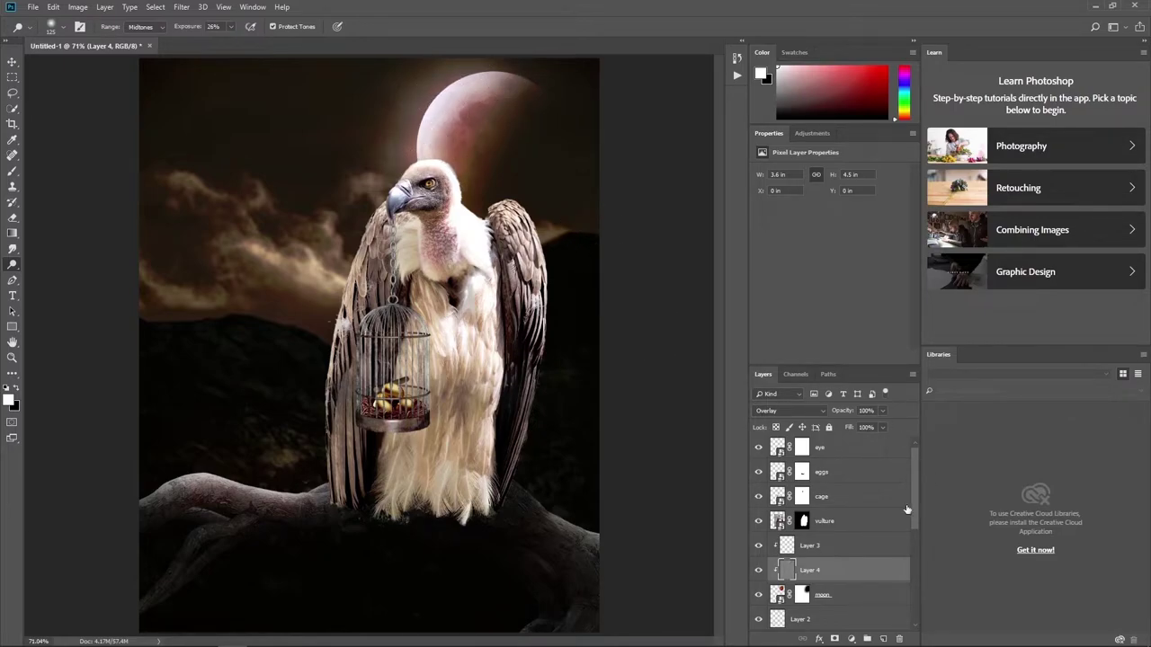
- Add an empty Layer 5 above Layer 3 and return to the Brush tool
left_click(844, 551)
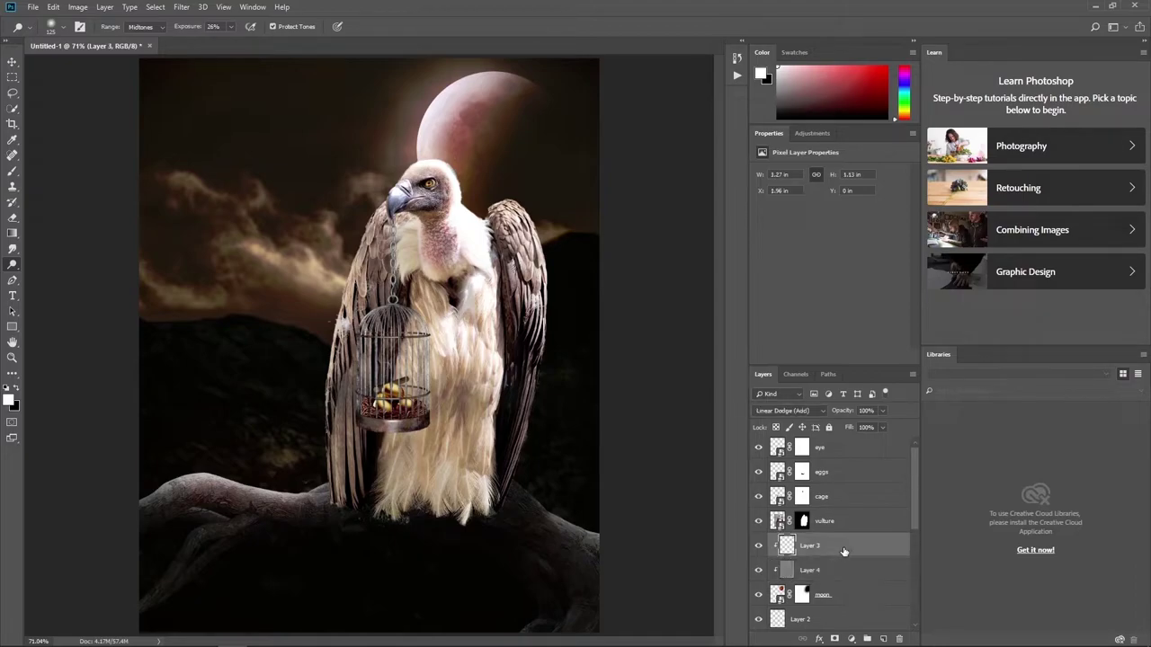
left_click(881, 637)
key("b")
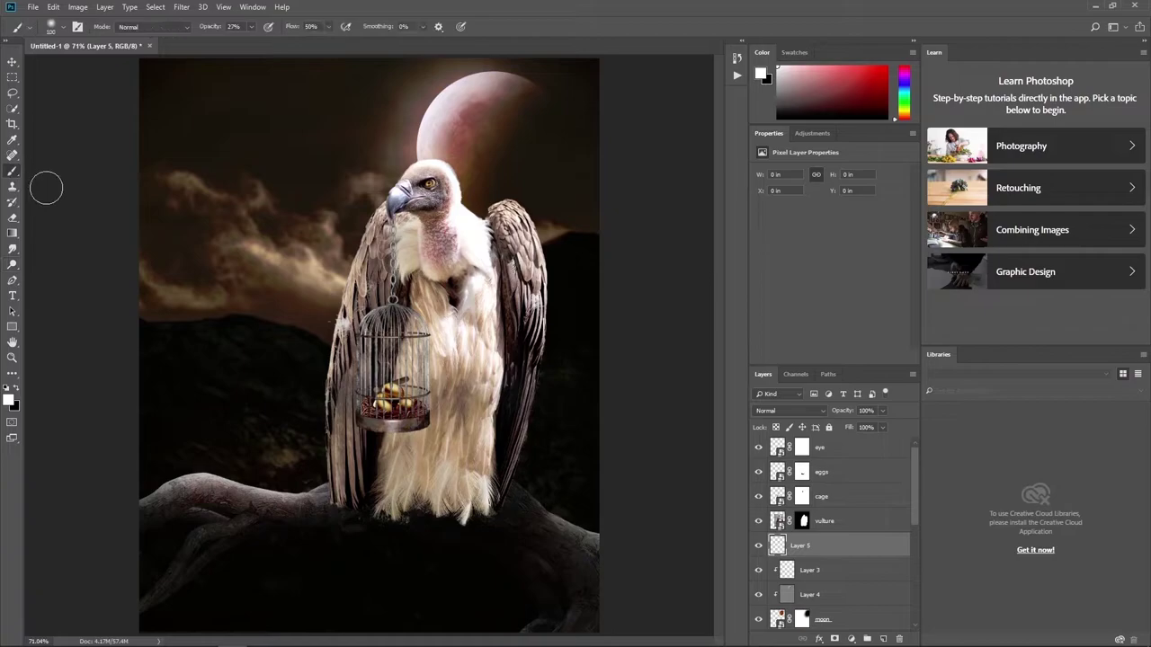
- Set Layer 5 to Linear Dodge (Add) and dab a 500 px glow over the moon
left_click(784, 411)
left_click(778, 230)
key("bracketright")
key("bracketright")
key("bracketright")
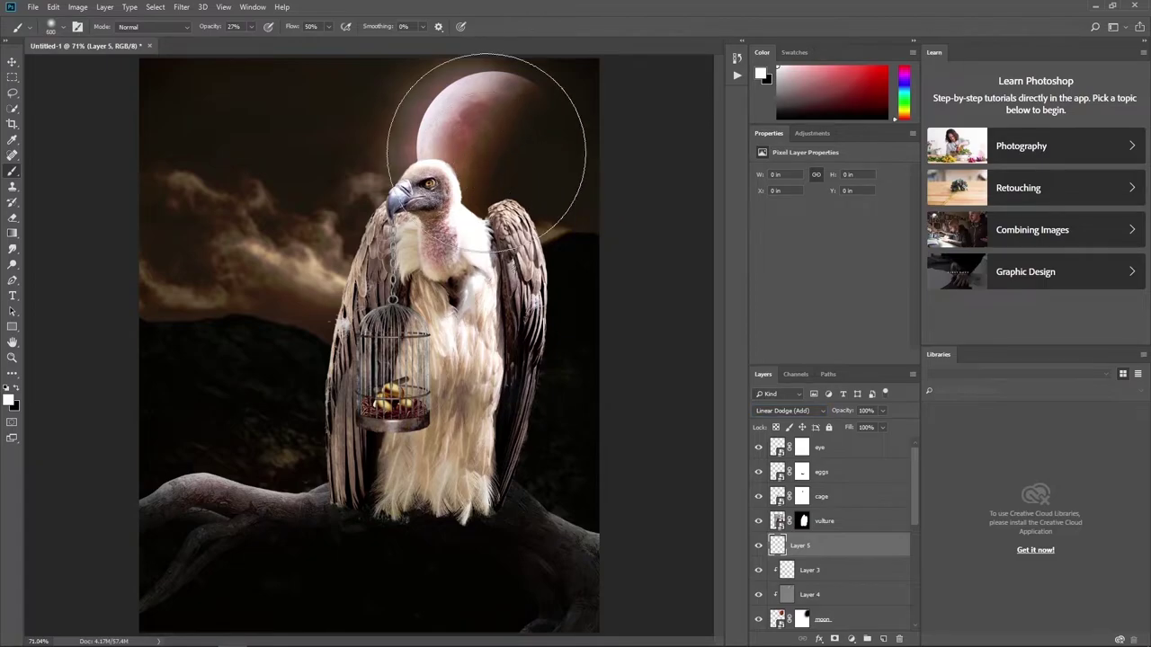
left_click(508, 143)
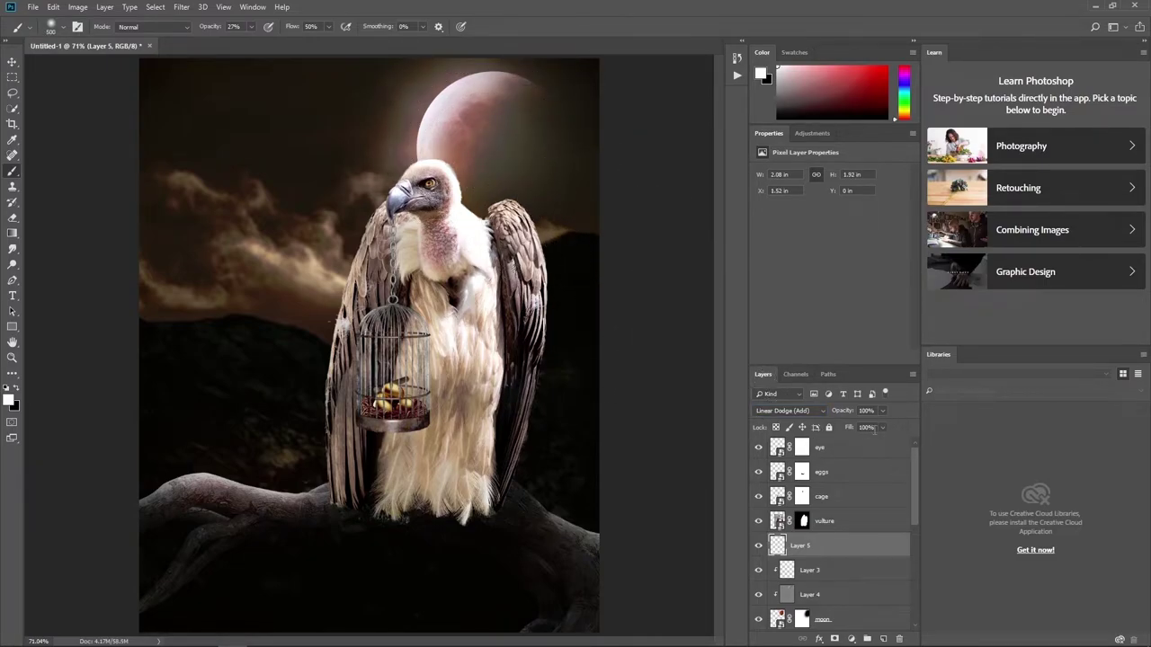
- Set the layer's fill to 51%, name it glow, and add a new layer above it
type("51")
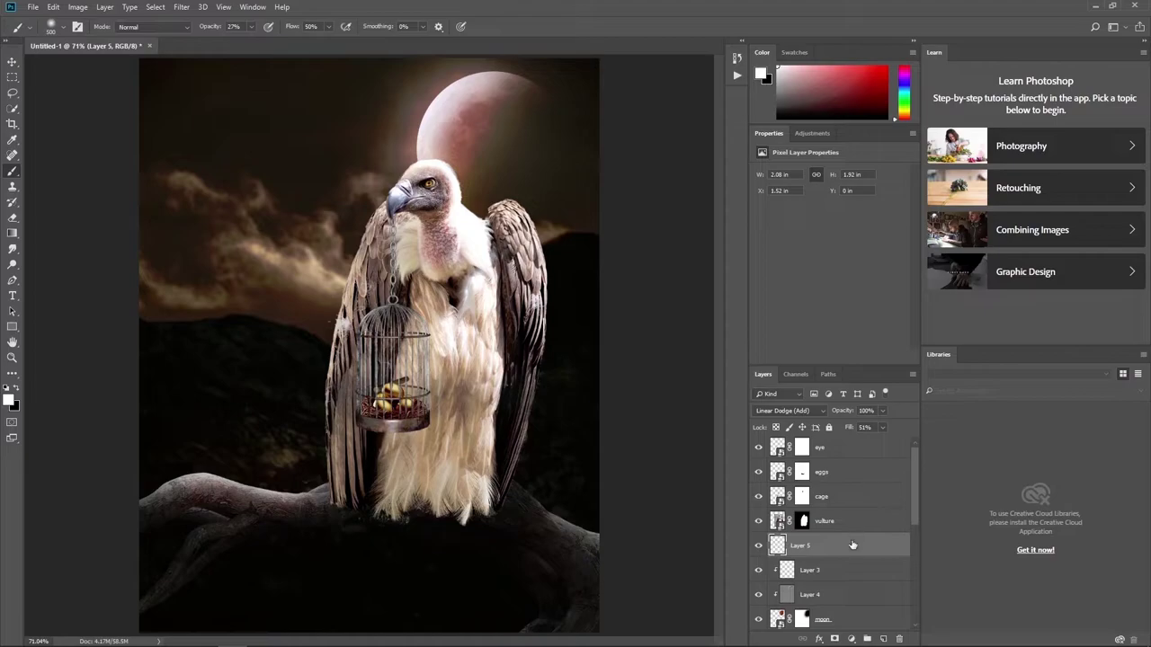
type("low")
key("Return")
left_click(884, 638)
type("shadow")
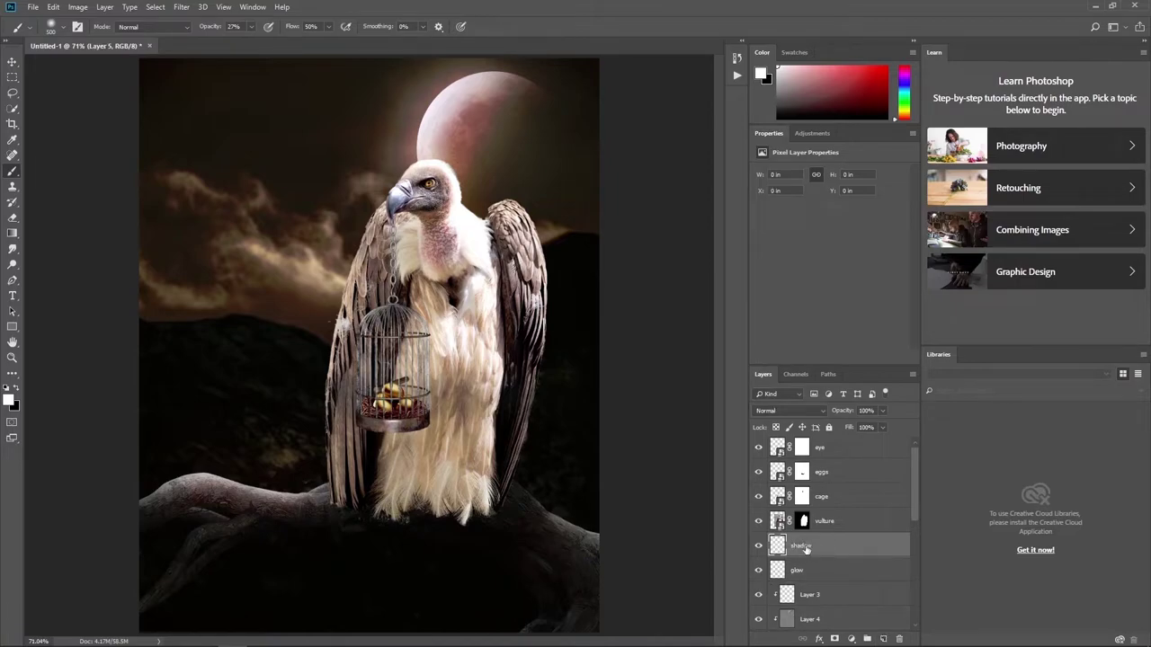
- Set the shadow layer to Multiply and paint black near the vulture's feet with a 100 px brush
left_click(788, 410)
left_click(775, 161)
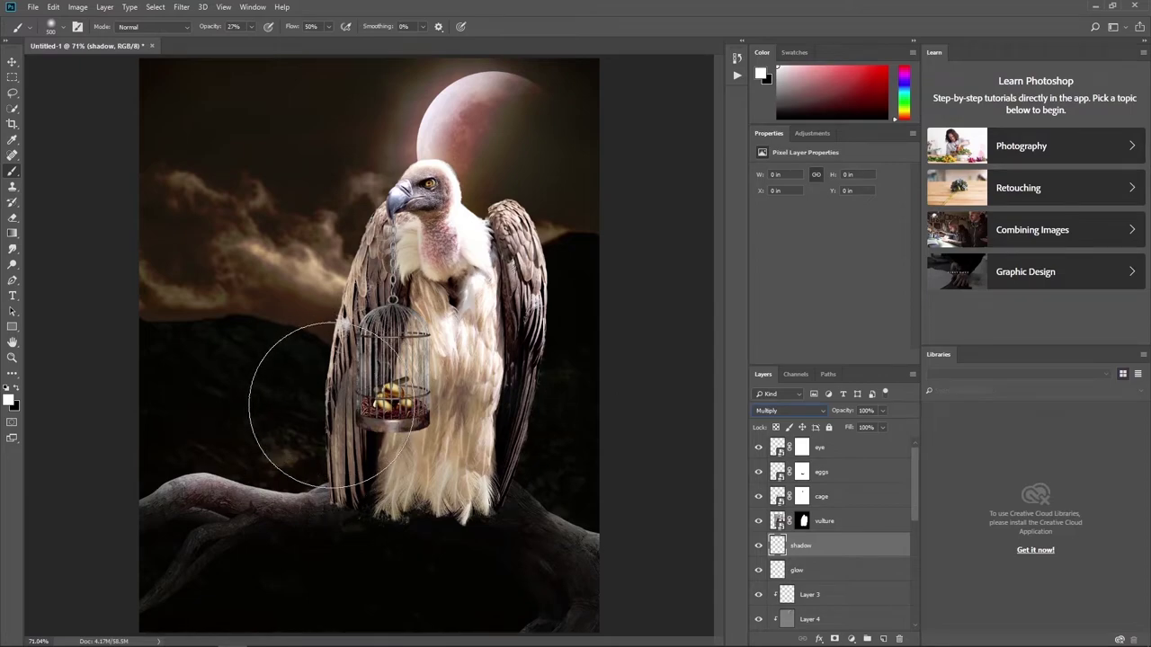
key("bracketleft")
key("bracketleft")
key("bracketleft")
key("bracketleft")
key("bracketleft")
key("bracketleft")
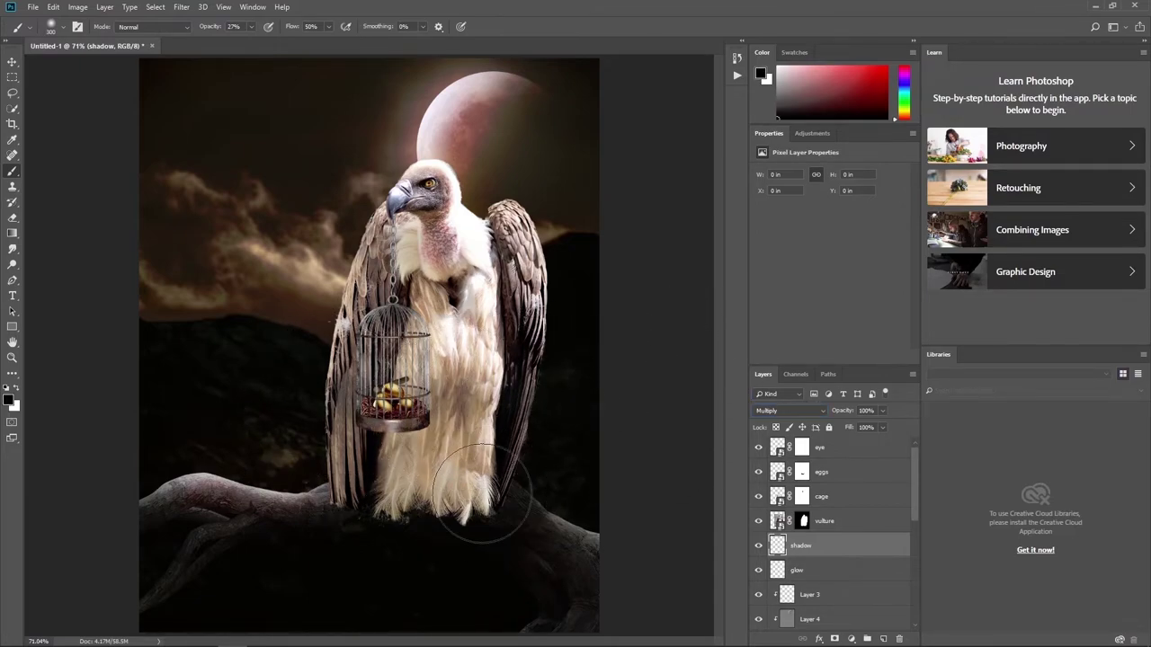
key("bracketleft")
key("bracketleft")
key("x")
left_click_drag(447, 537, 413, 529)
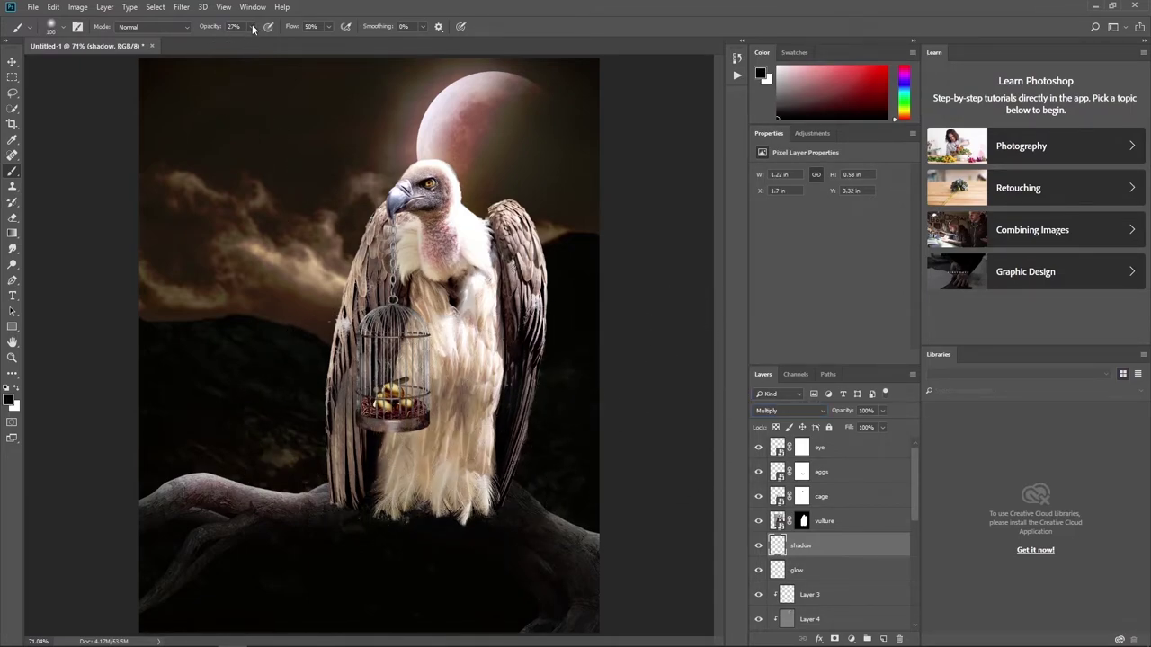
- Strengthen the shadow and extend it left and right under the feet, then compare before and after
left_click_drag(252, 29, 272, 43)
left_click_drag(367, 506, 347, 527)
key("bracketright")
key("bracketright")
left_click_drag(503, 511, 326, 527)
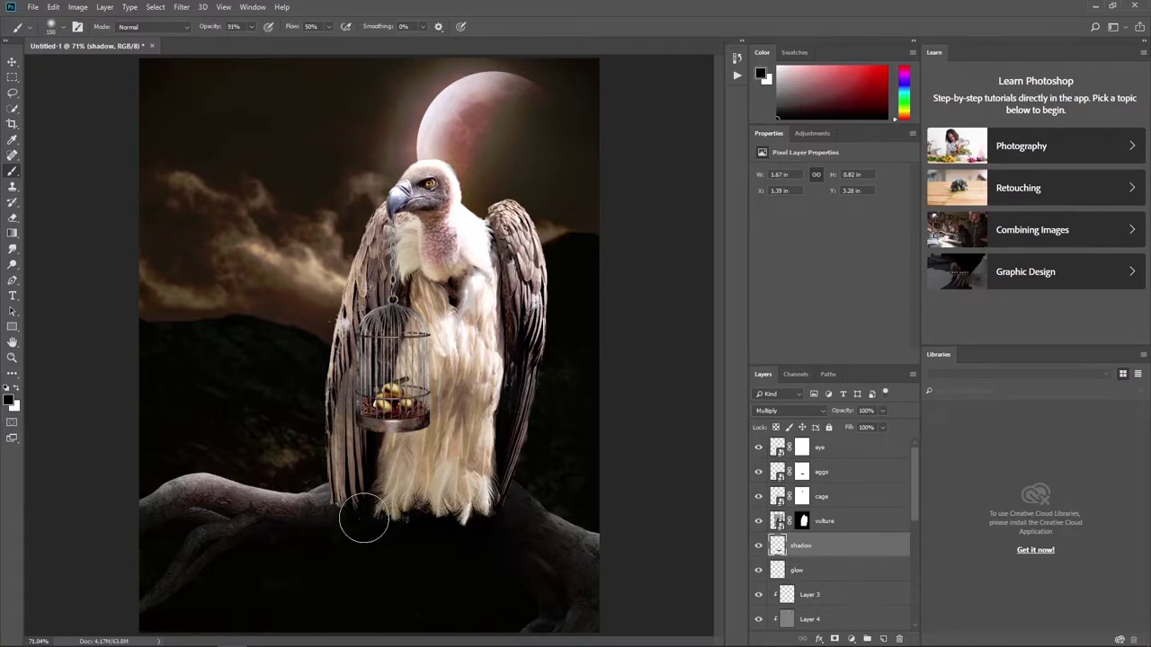
left_click_drag(498, 516, 518, 516)
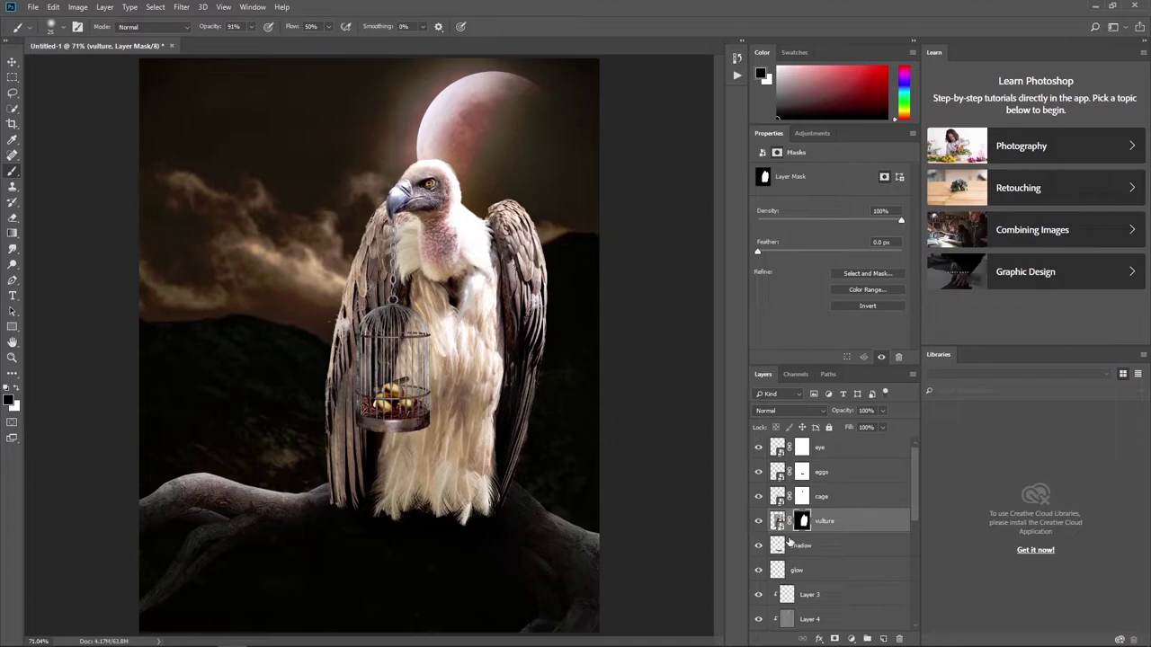
left_click(813, 549)
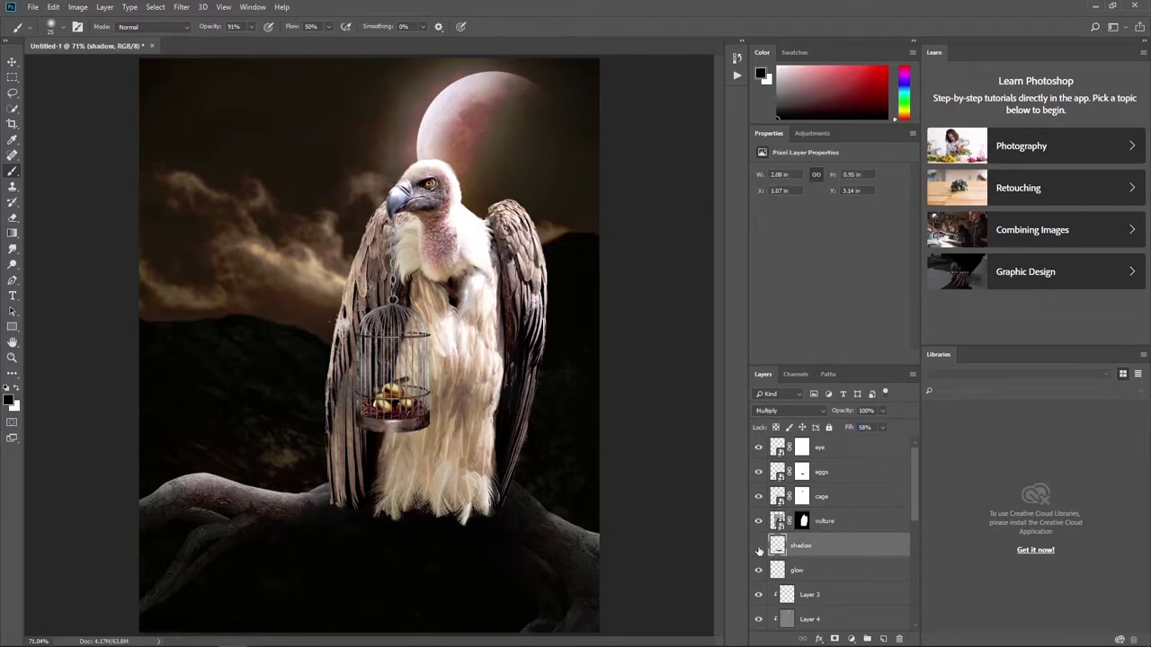
left_click(758, 546)
- Add a new layer named light and set it to Overlay
left_click(883, 638)
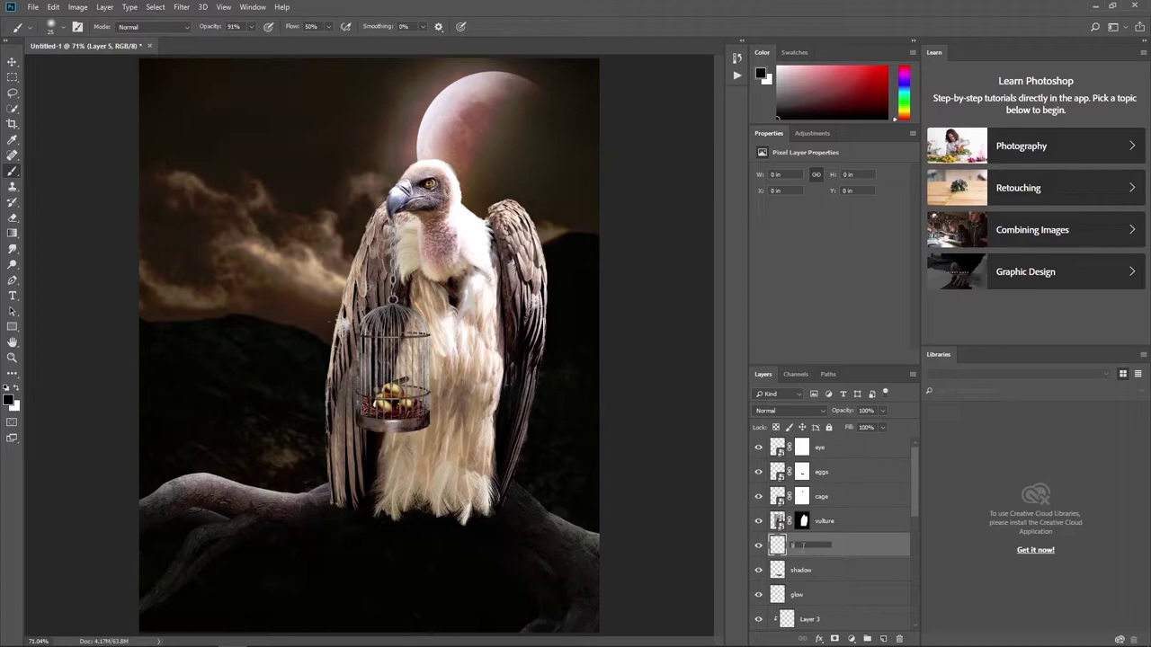
type("light")
key("Return")
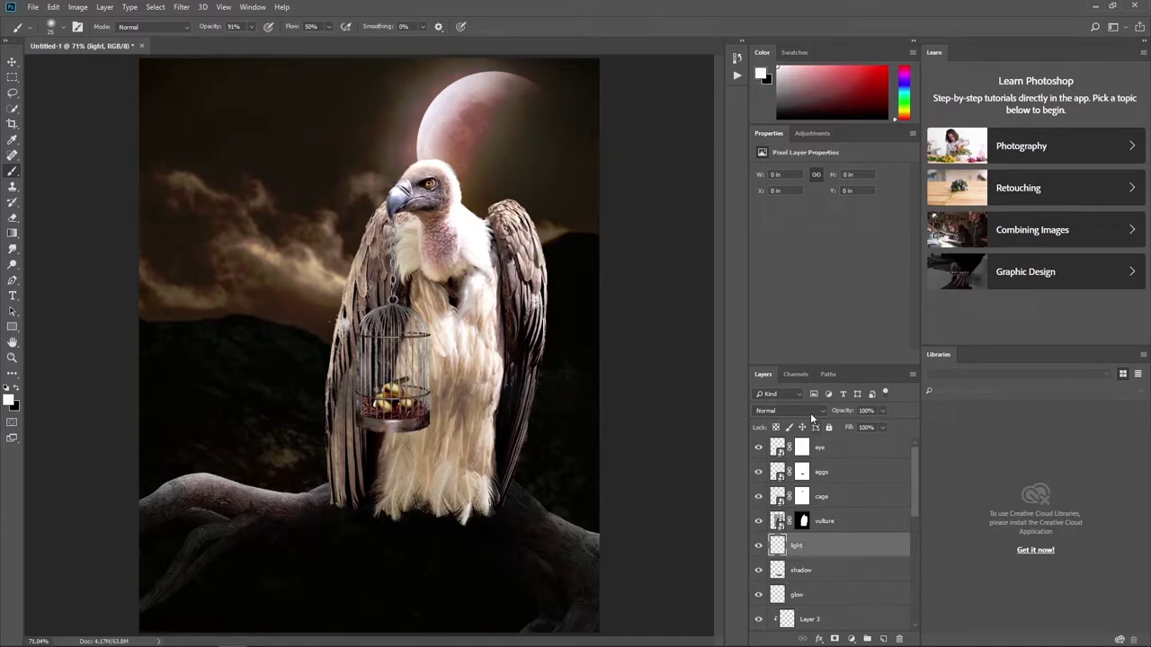
left_click(812, 412)
left_click(791, 261)
- Paint soft white light over the vulture's head and lower feathers with a large brush
key("bracketright")
key("bracketright")
key("bracketright")
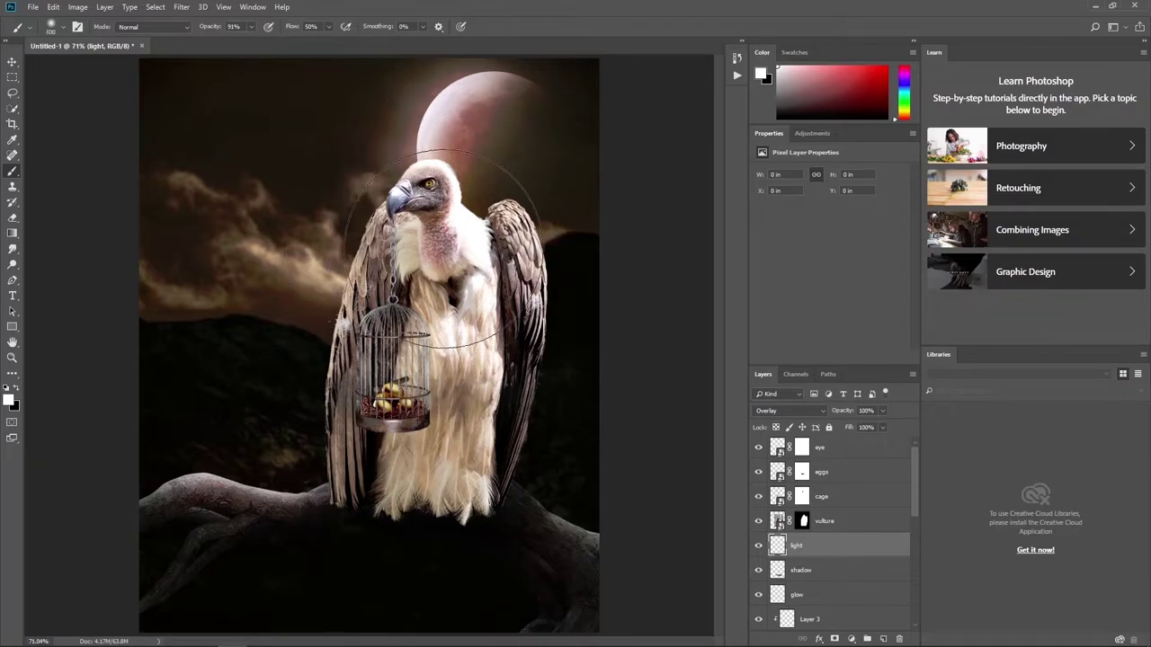
left_click_drag(441, 247, 501, 257)
key("bracketright")
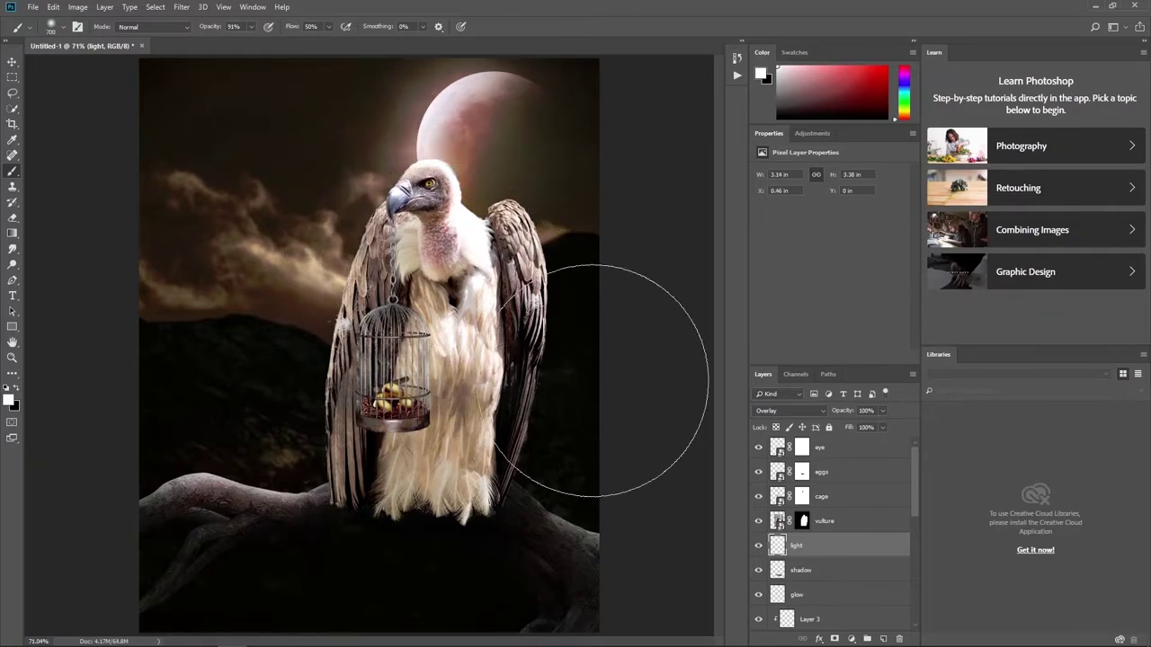
left_click(758, 546)
left_click(759, 546)
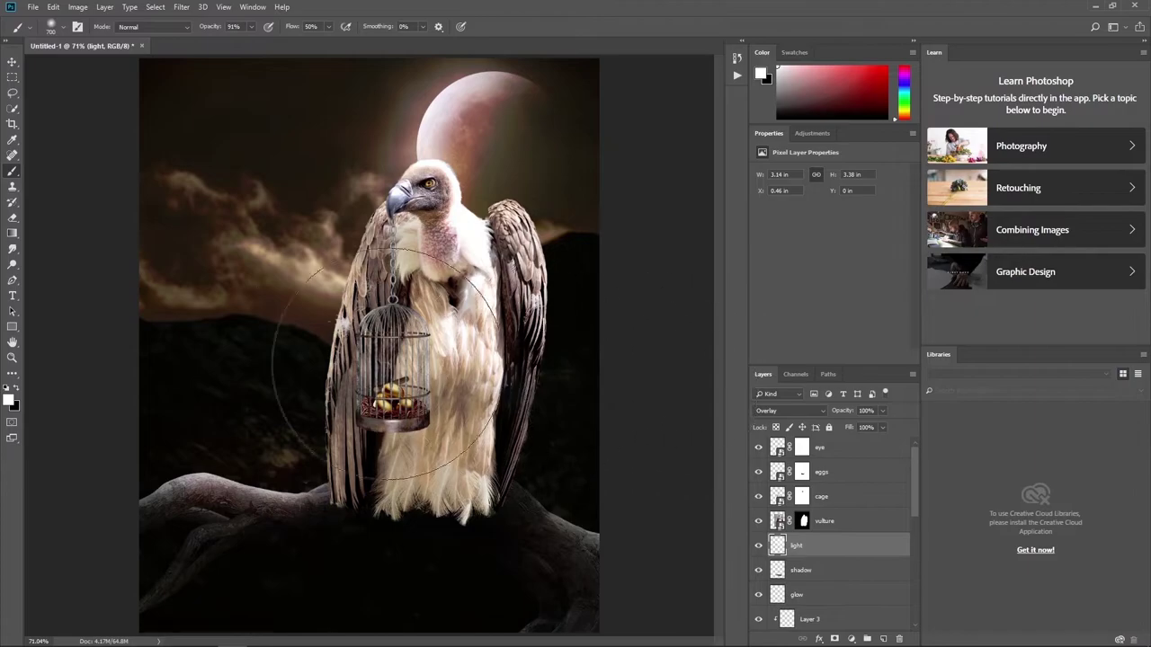
left_click_drag(329, 431, 458, 488)
left_click(846, 521)
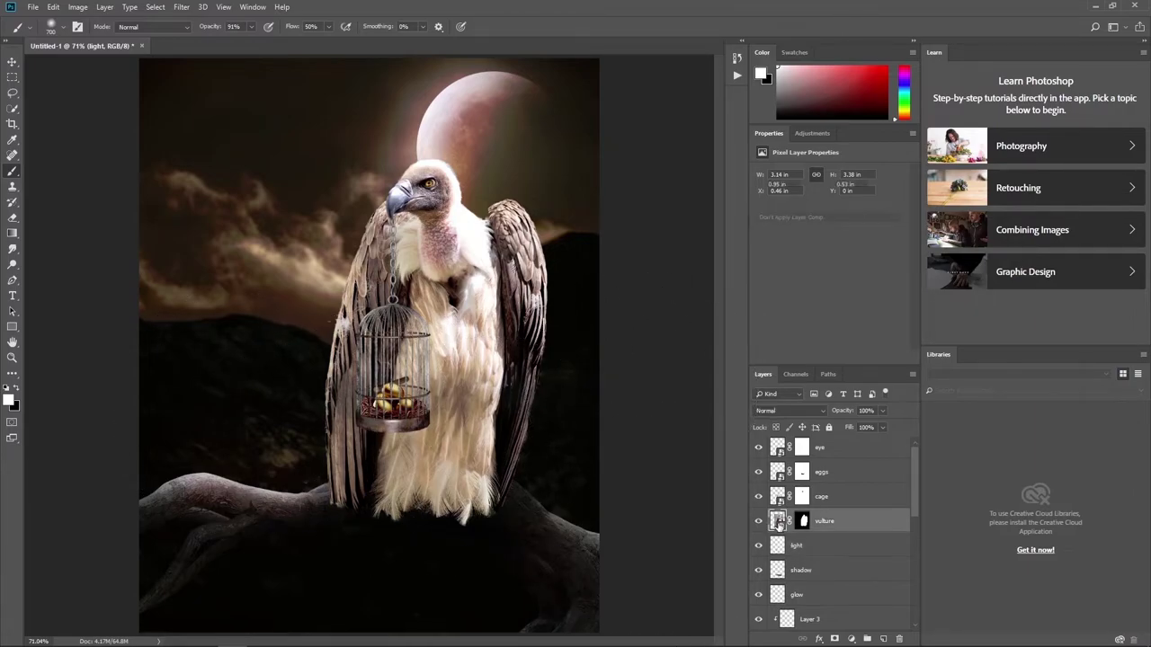
- In the Camera Raw Filter's Basic panel, set Temperature +7, Tint -17 and a darker Exposure (1.05)
left_click(181, 7)
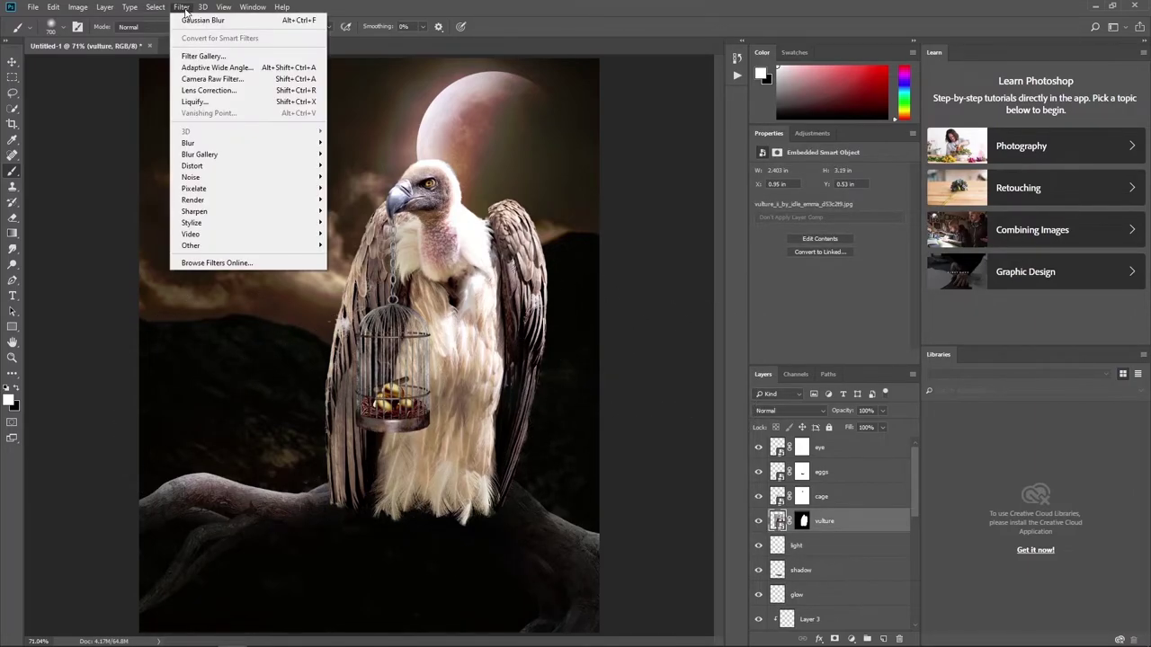
left_click(196, 78)
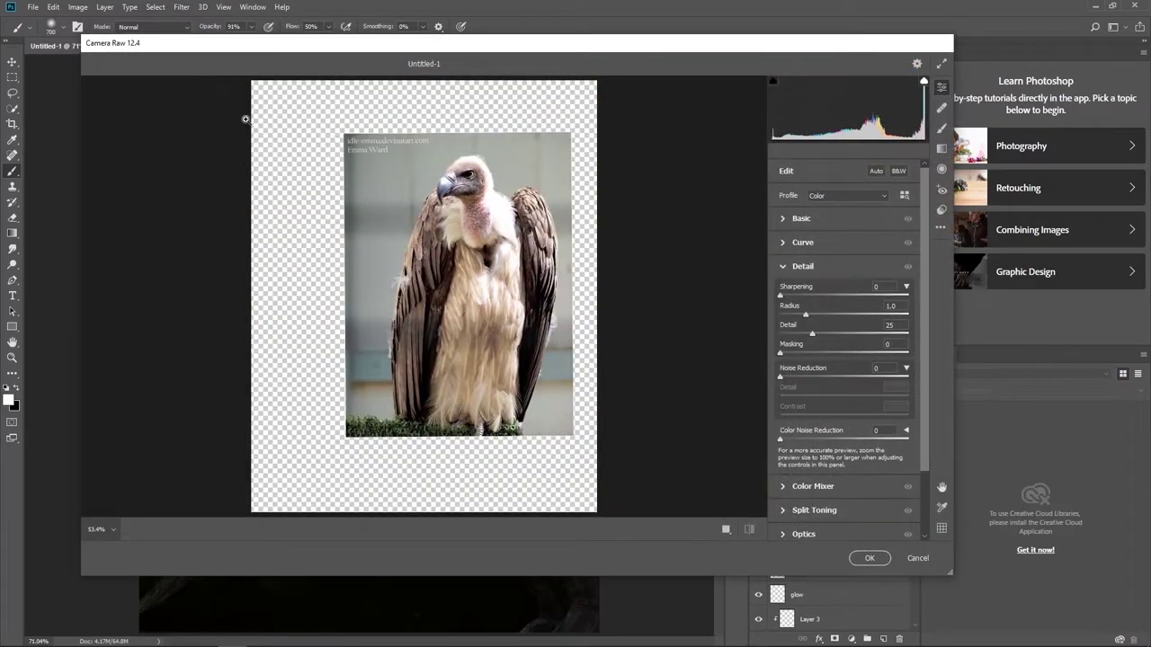
left_click(795, 218)
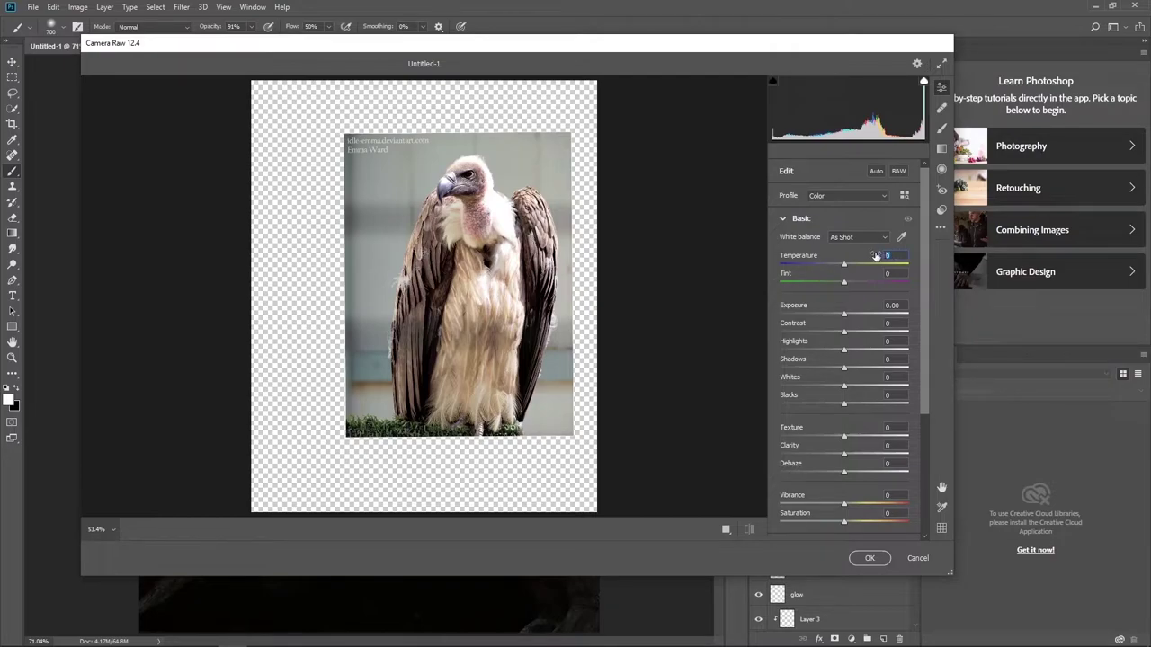
type("7")
key("Tab")
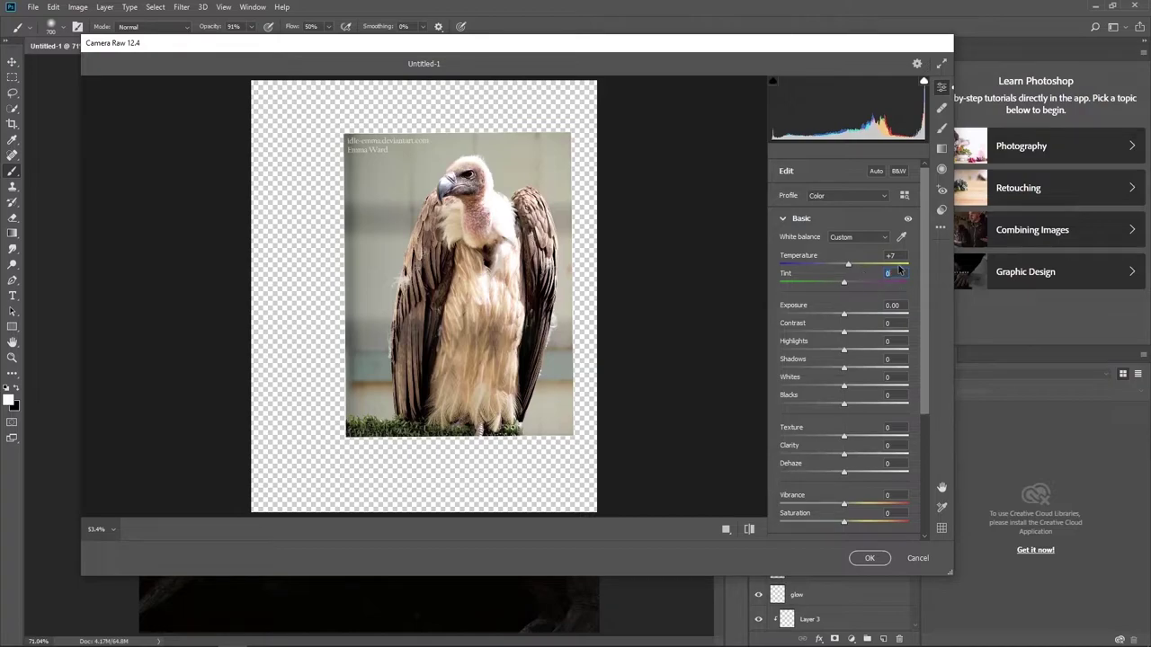
type("-17")
key("Return")
type("1.")
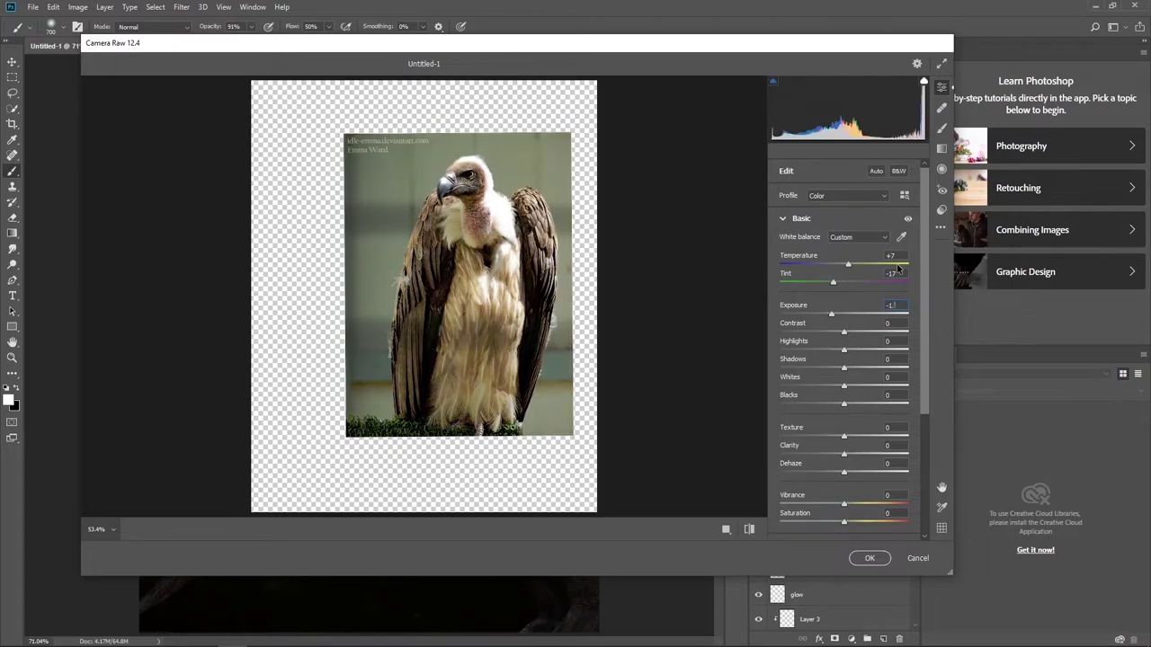
type("05")
- Set Detail to Sharpening 79, Detail 48 and Noise Reduction 49, and apply the filter
scroll(921, 358, "down", 3)
scroll(921, 359, "down", 5)
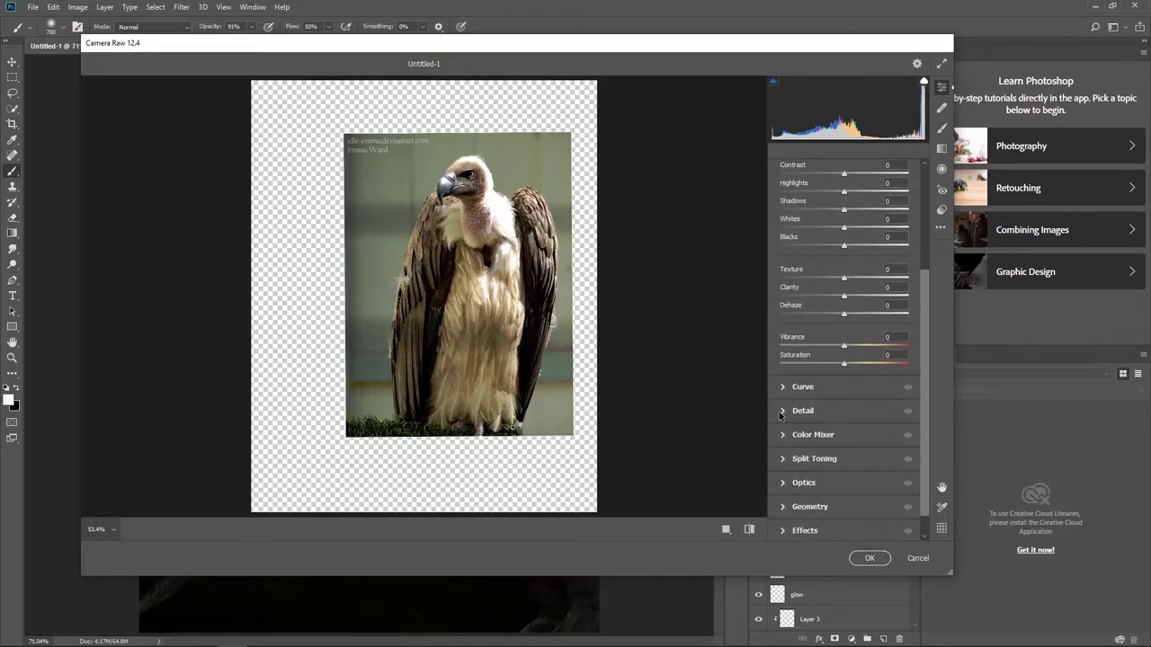
left_click(831, 406)
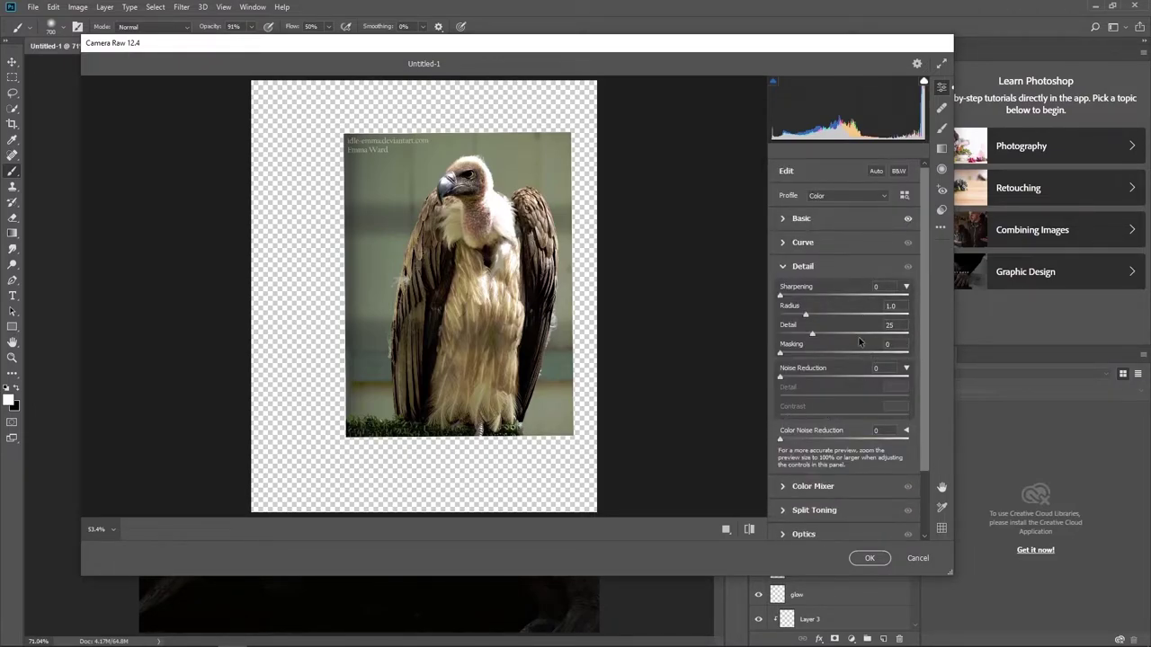
left_click(885, 287)
type("75")
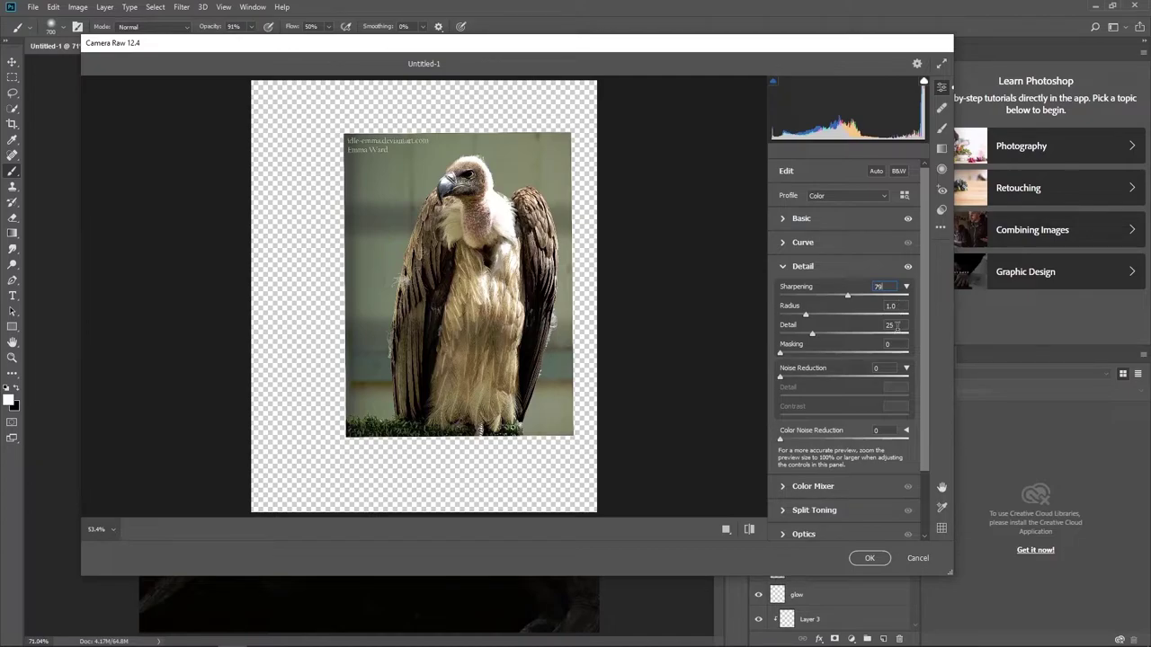
left_click(889, 324)
left_click(886, 368)
type("49")
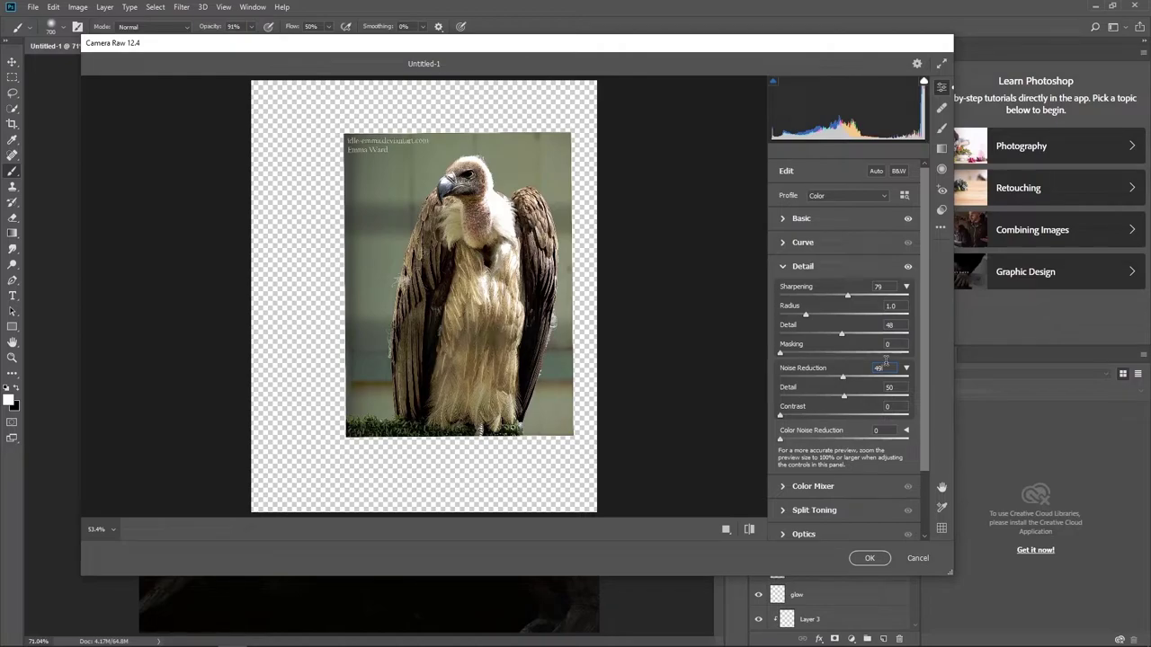
left_click(870, 559)
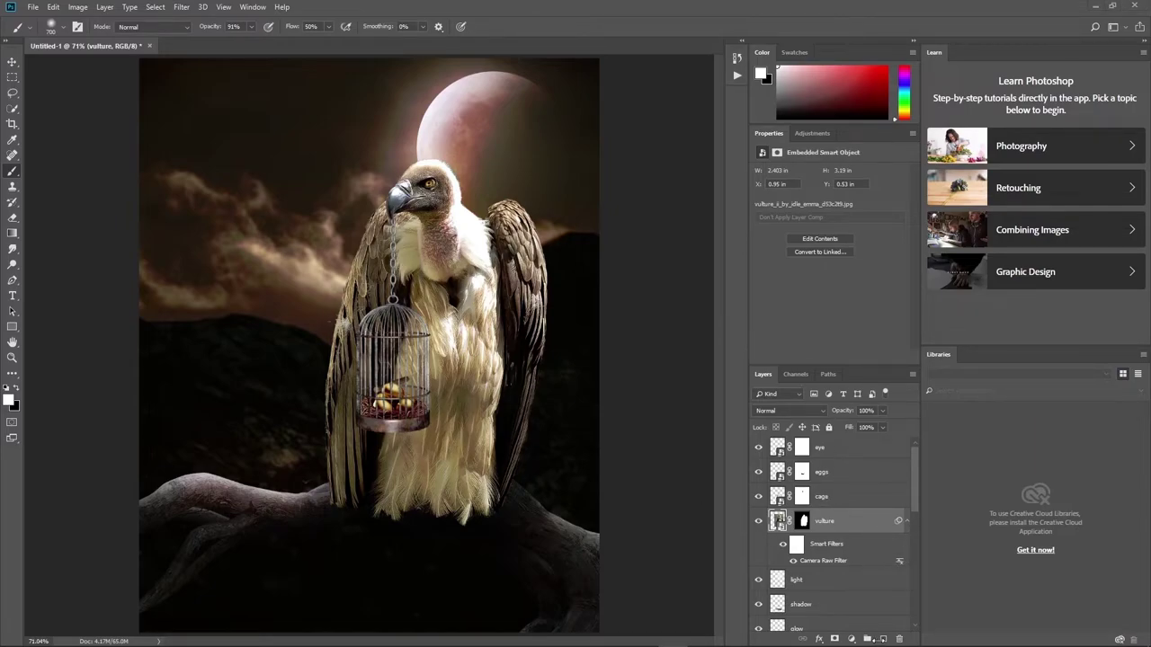
- Add a new layer above the vulture set to Saturation blend mode
left_click(883, 639)
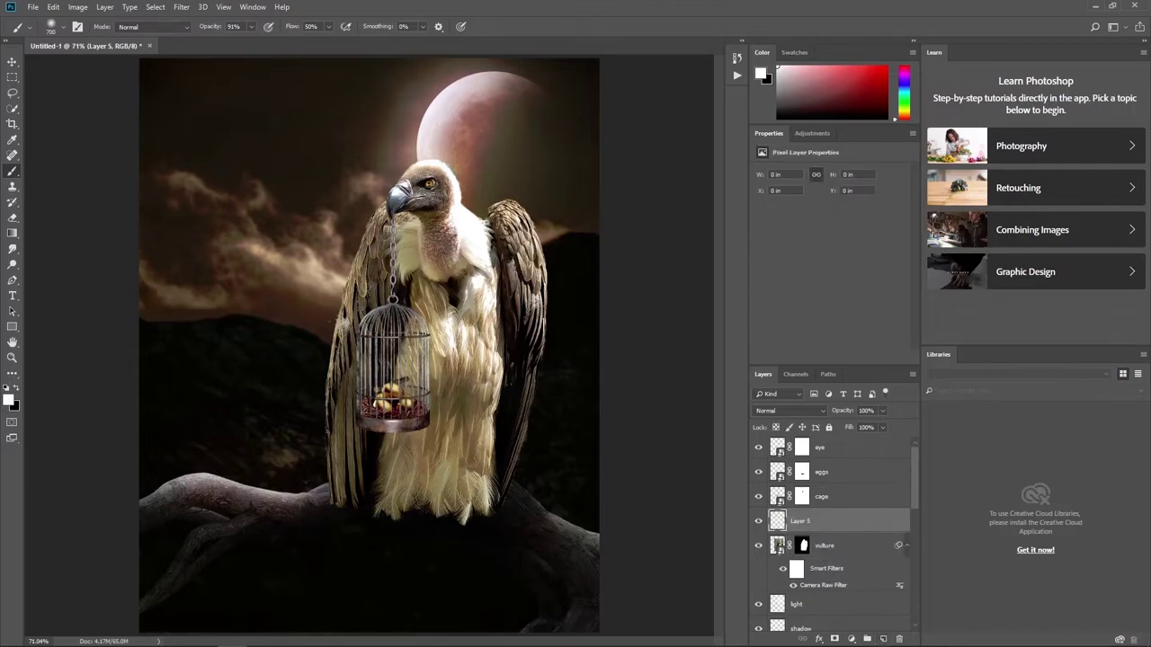
left_click(781, 412)
left_click(780, 379)
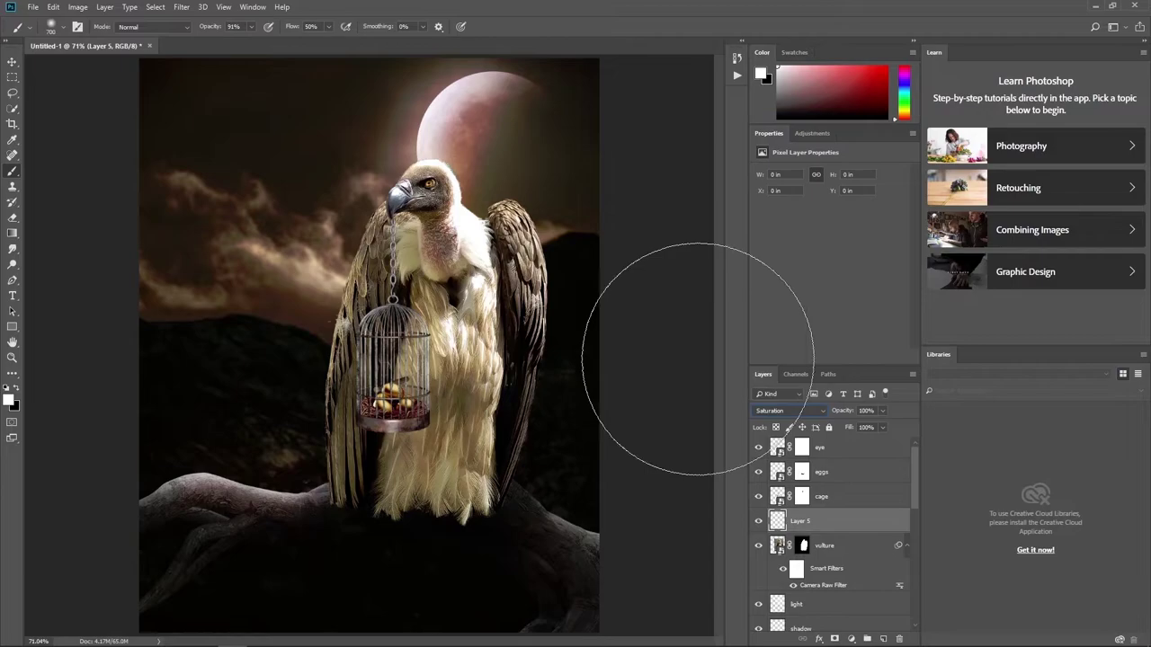
- Sample a dark brown from the image and paint it over the vulture's head
left_click(8, 401)
left_click(544, 356)
left_click(993, 146)
key("b")
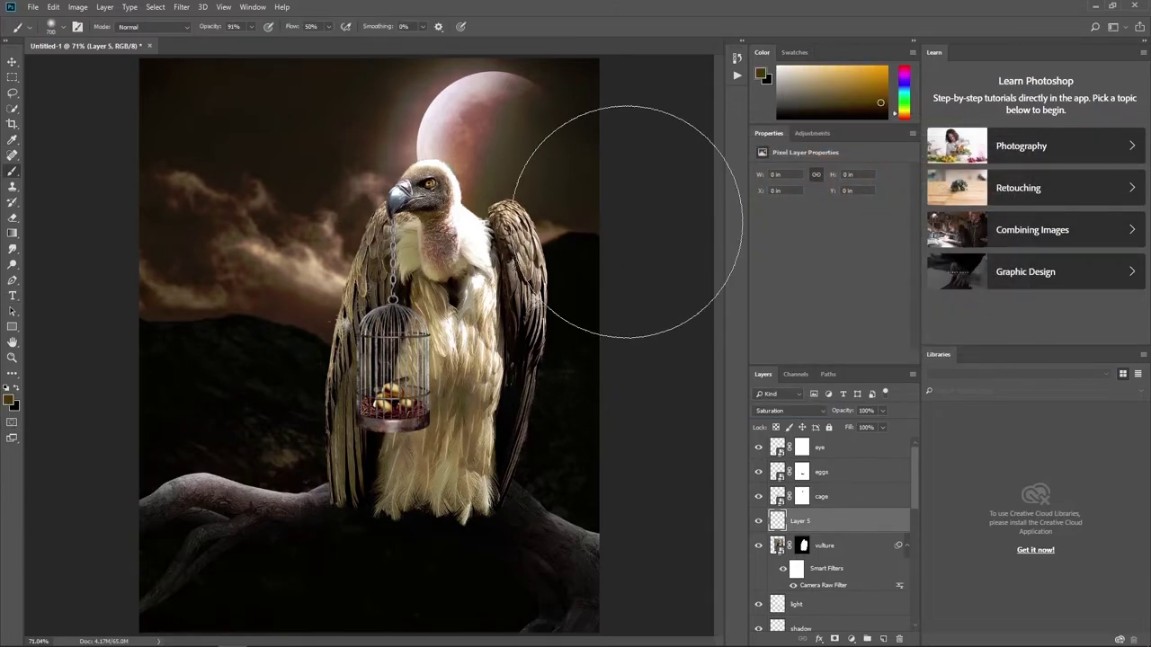
key("bracketleft")
key("bracketleft")
key("bracketleft")
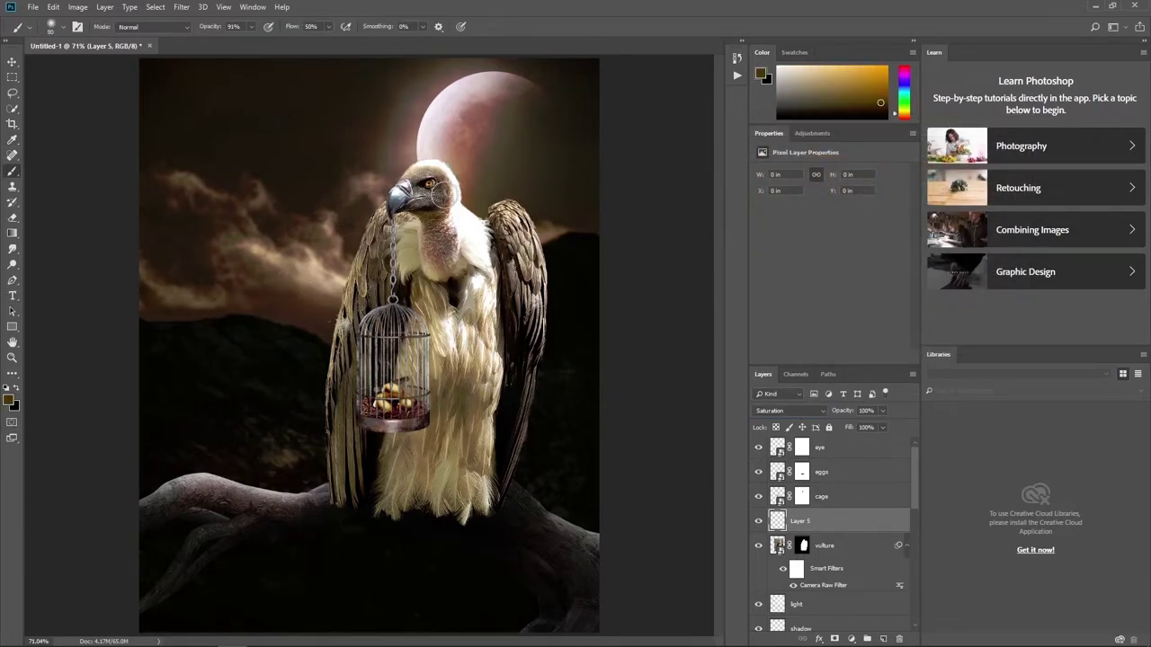
left_click_drag(453, 192, 423, 164)
- Rename the layer 'color on the head'
double_click(800, 522)
type("color on the head")
key("Return")
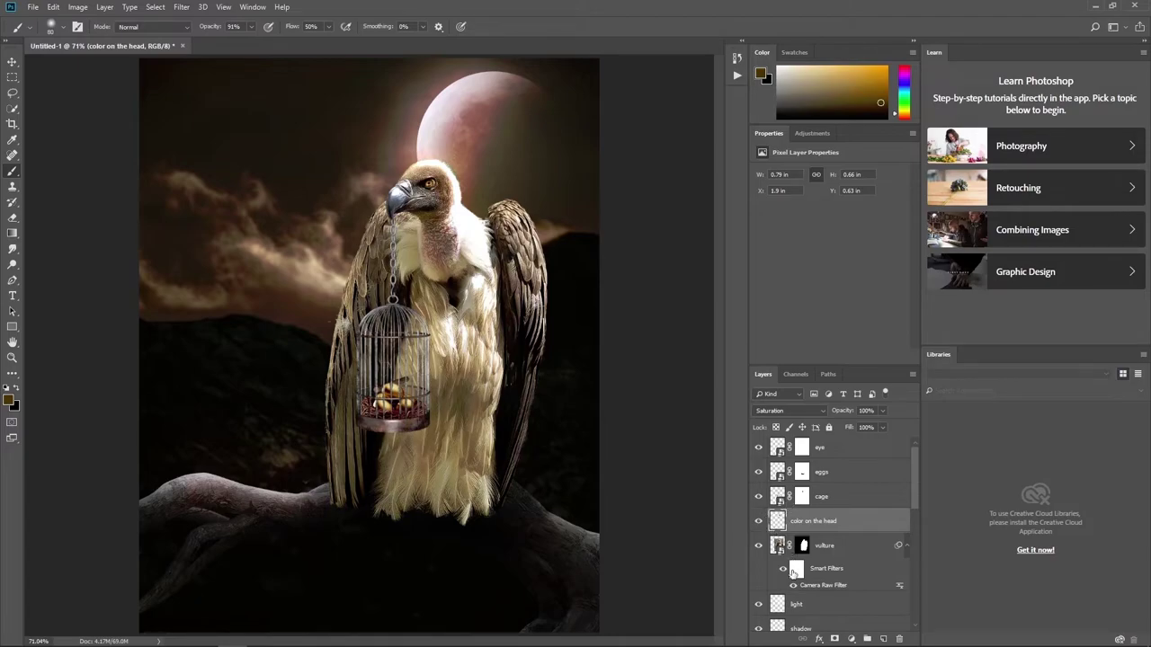
- Create a new Overlay layer above the vulture and clip 'color on the head' to the layer below
left_click(779, 549)
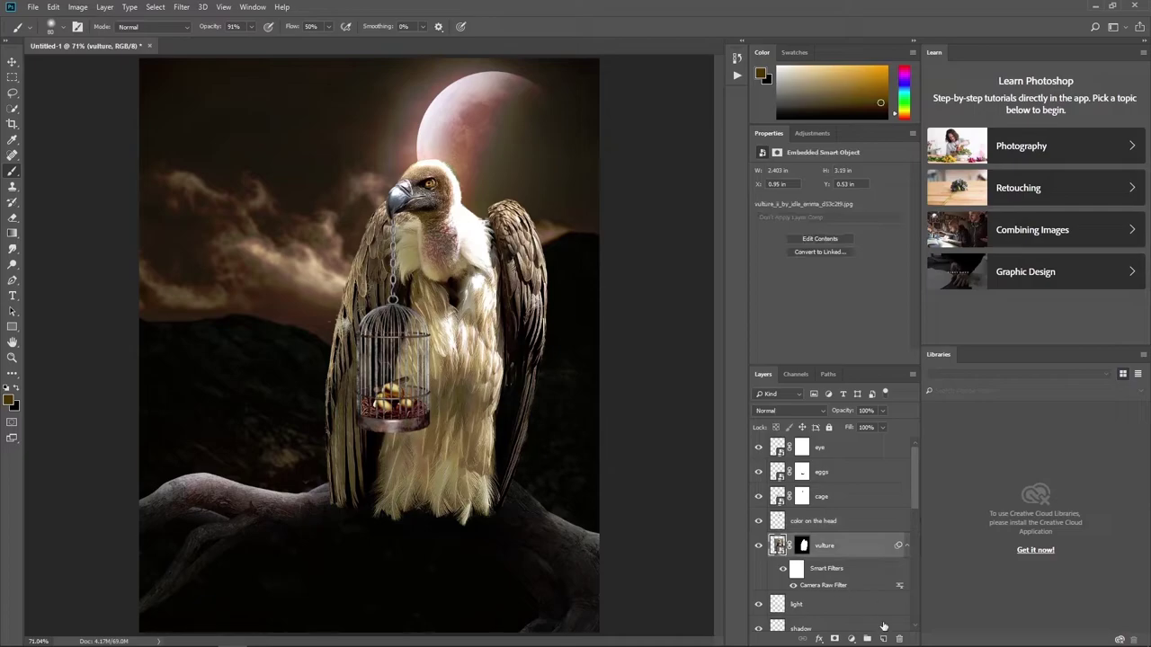
key("ctrl+shift+n")
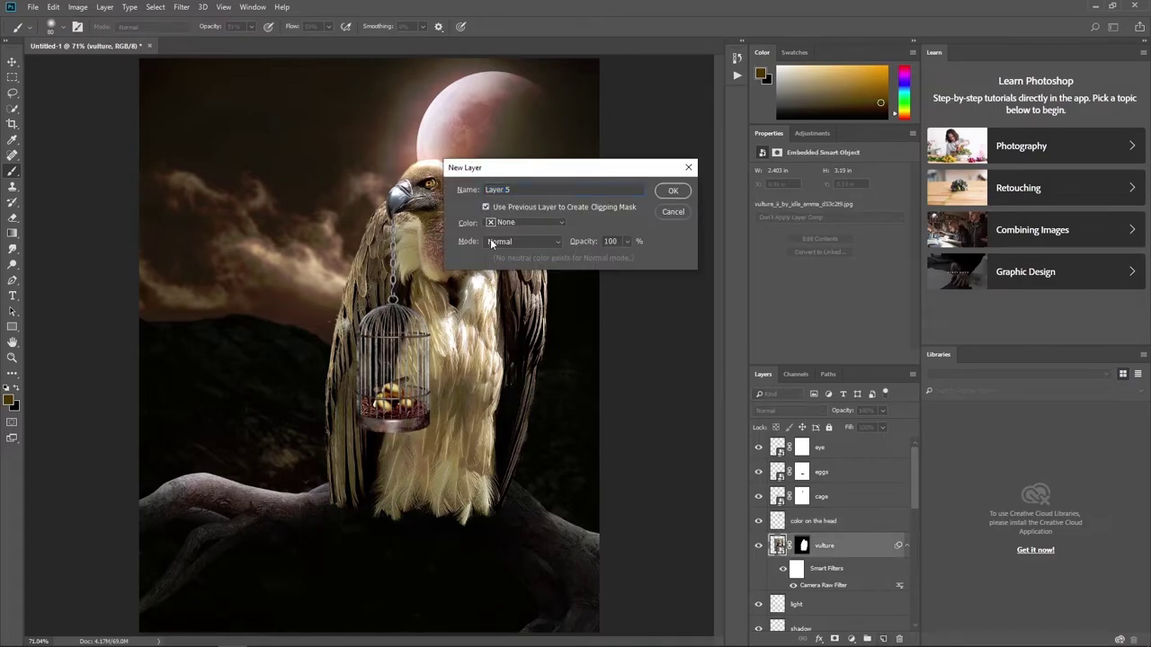
left_click(491, 244)
left_click(501, 549)
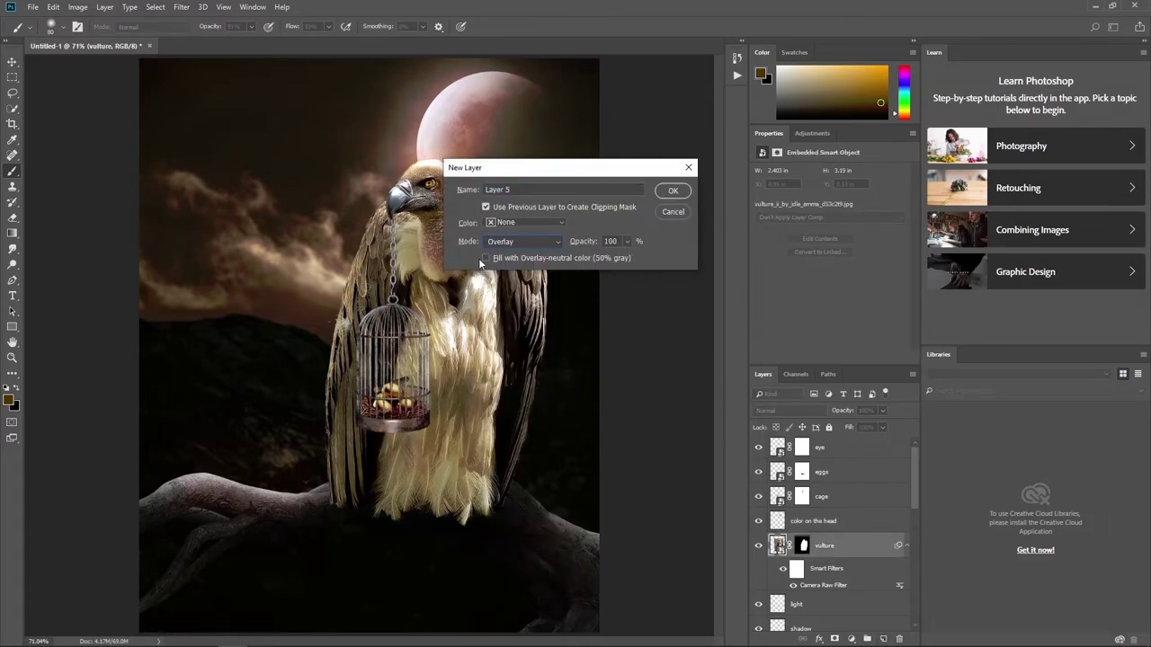
left_click(673, 190)
right_click(847, 512)
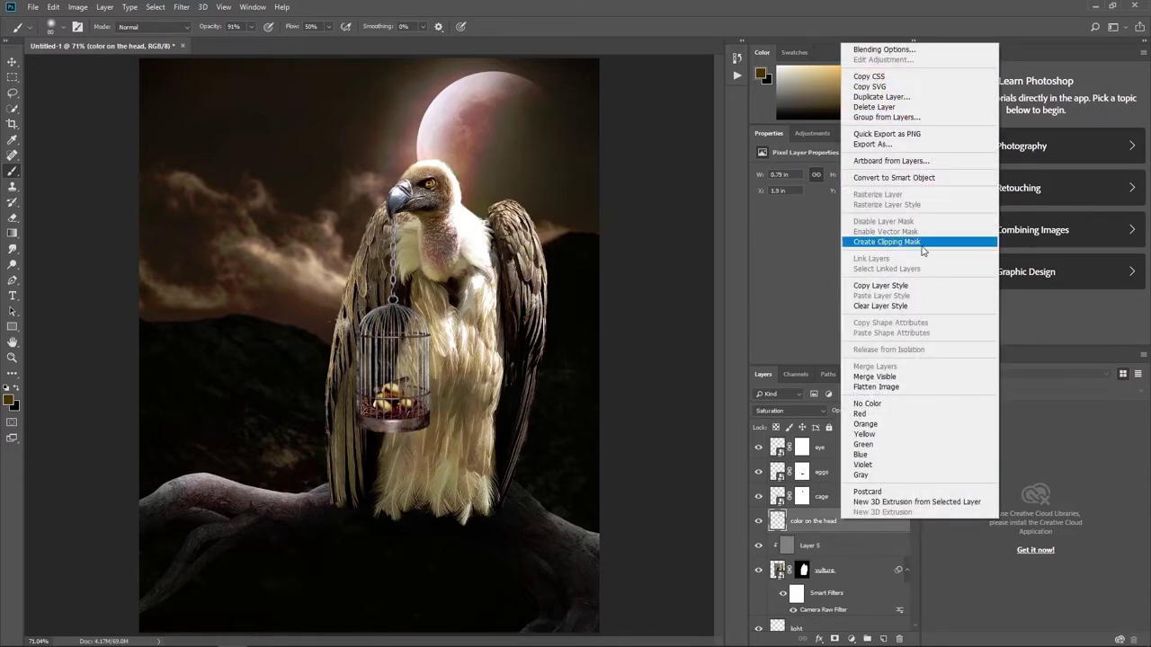
left_click(887, 241)
left_click(810, 545)
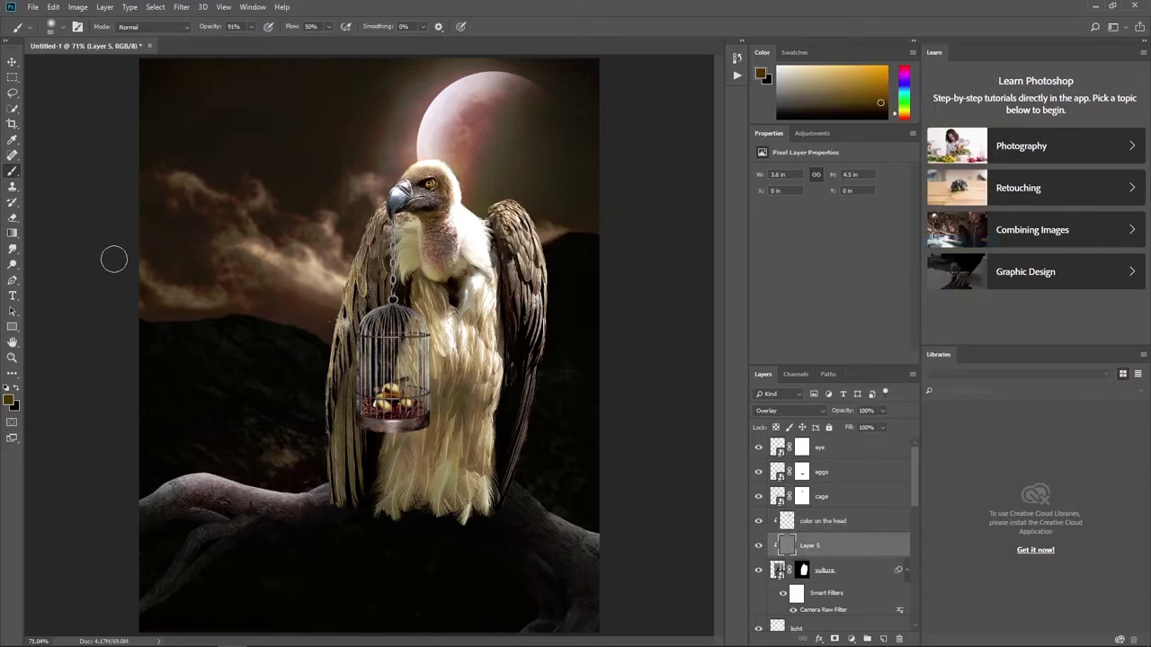
- Burn the lower belly at 73% exposure, then darken the lower and upper wing at 26%
left_click(16, 266)
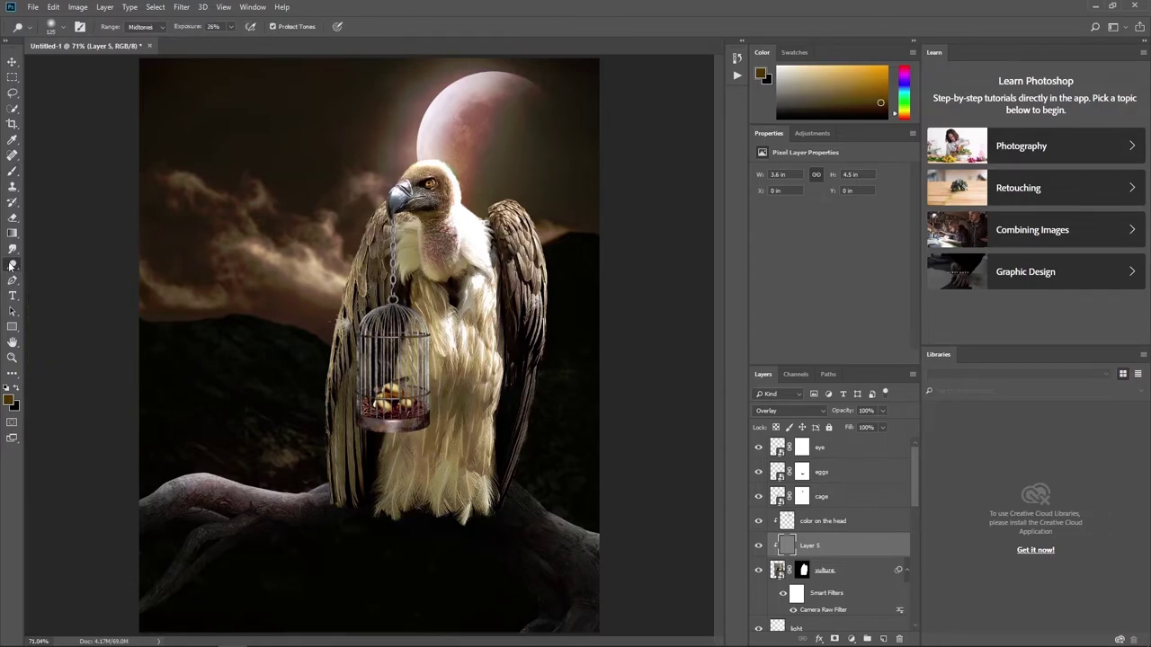
right_click(12, 265)
left_click(54, 276)
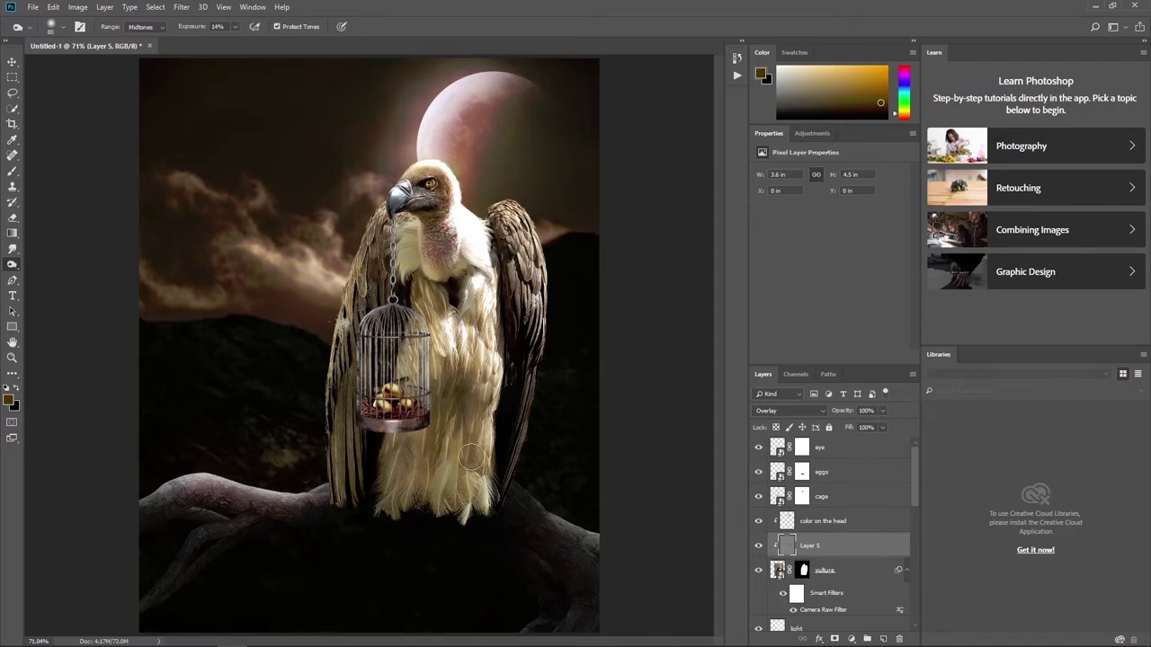
left_click(235, 26)
left_click_drag(236, 40, 267, 41)
left_click_drag(459, 463, 398, 490)
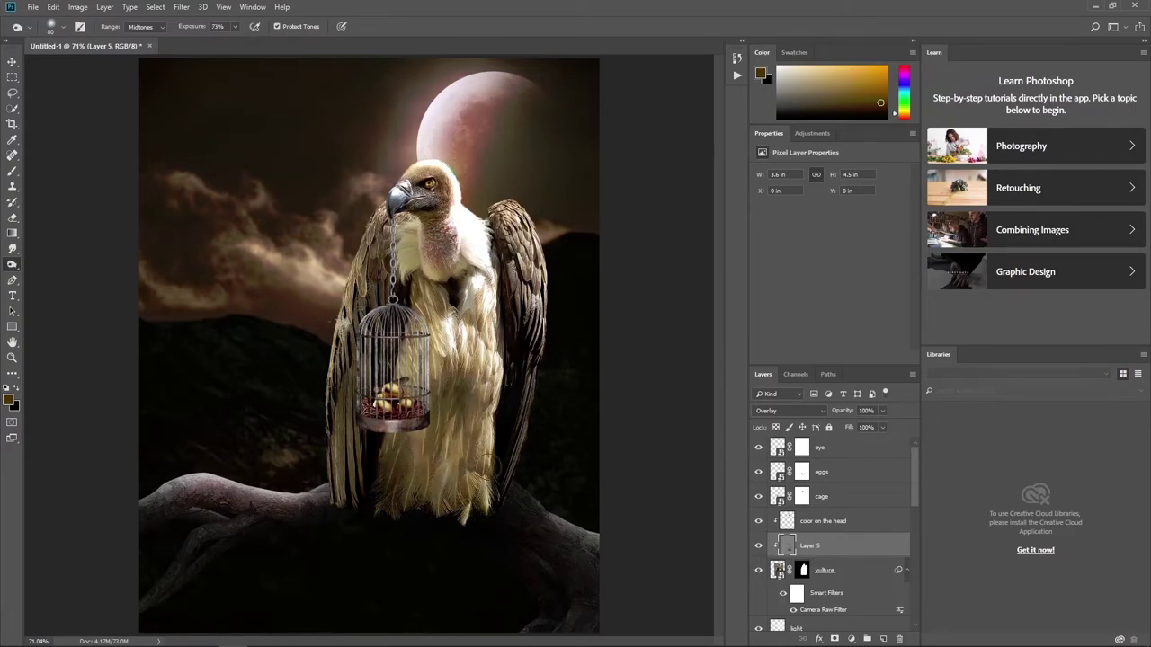
left_click(235, 28)
left_click_drag(235, 39, 207, 40)
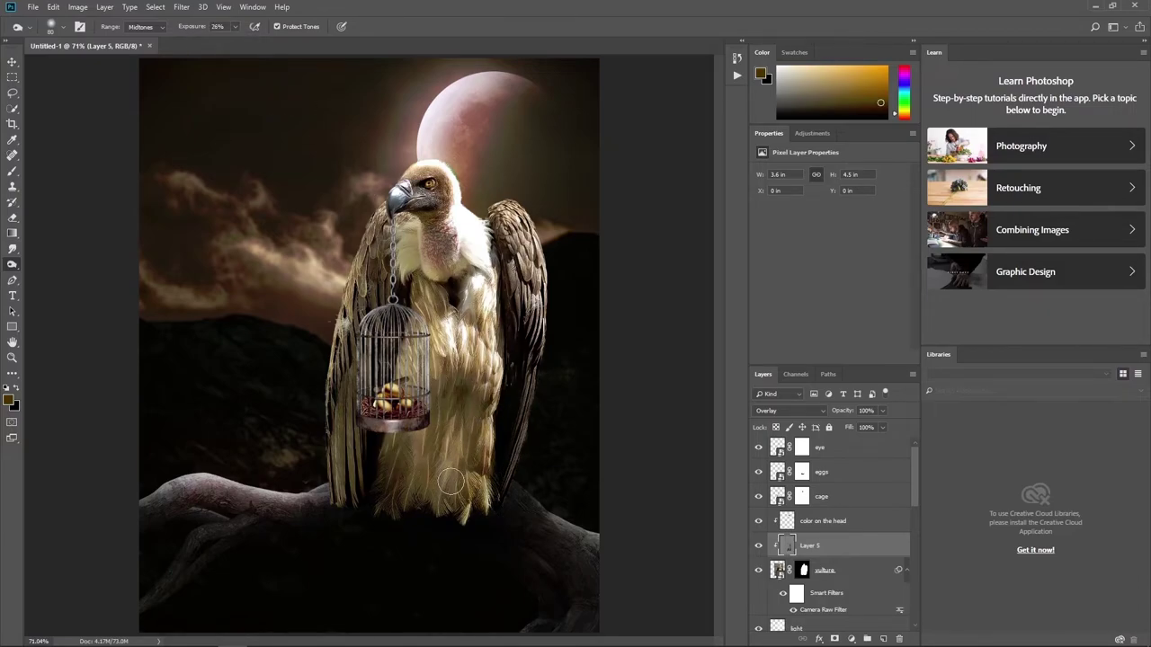
left_click_drag(337, 412, 354, 492)
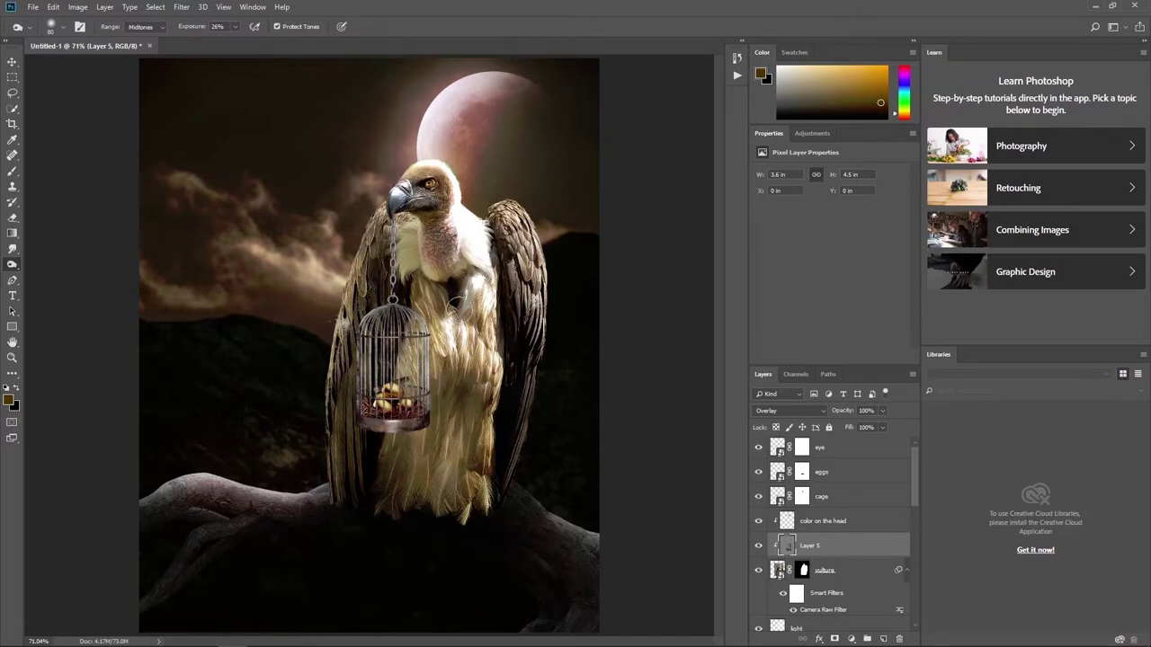
left_click_drag(508, 225, 508, 270)
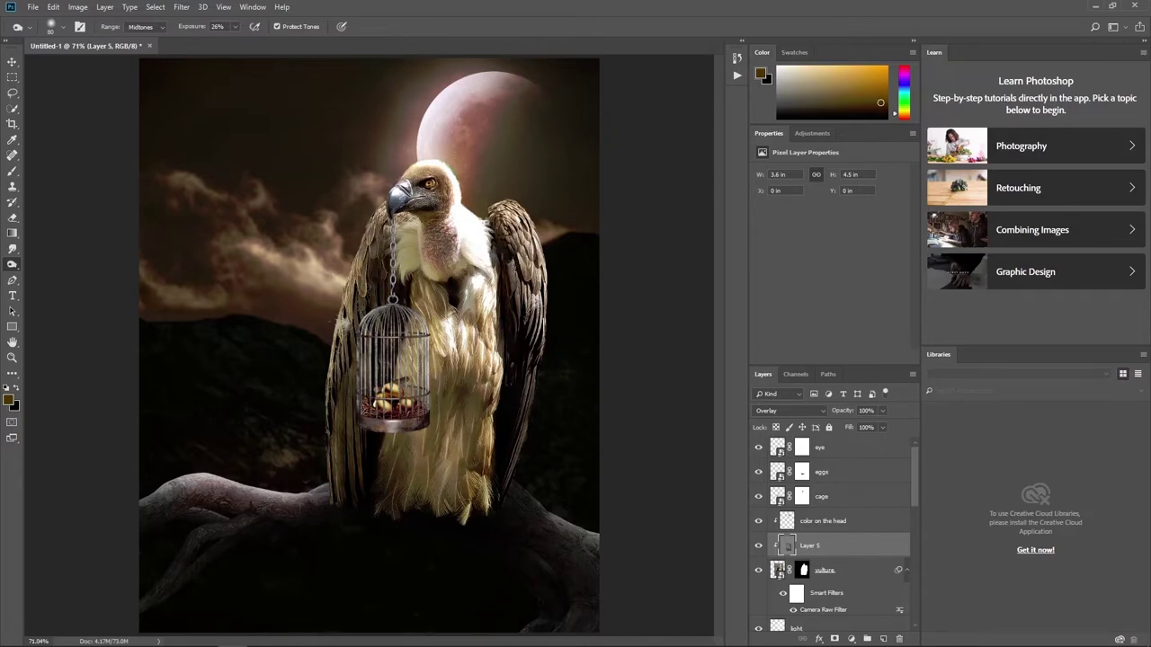
- Dodge to lighten the left and right wing edges
right_click(12, 264)
left_click(54, 267)
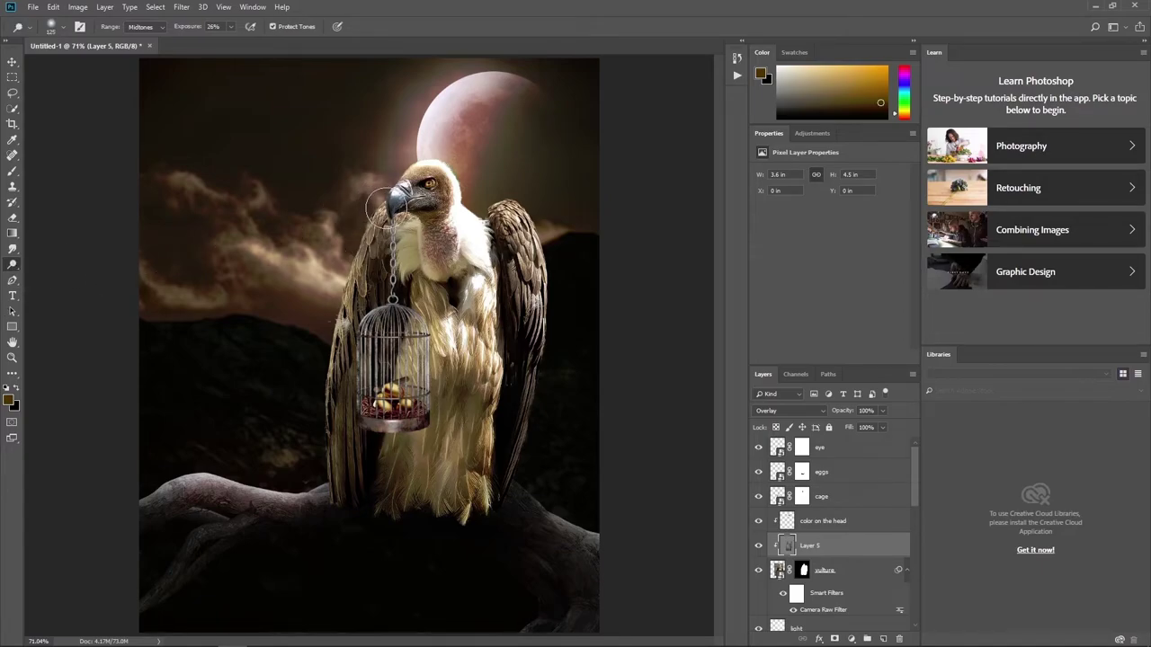
left_click_drag(355, 257, 341, 306)
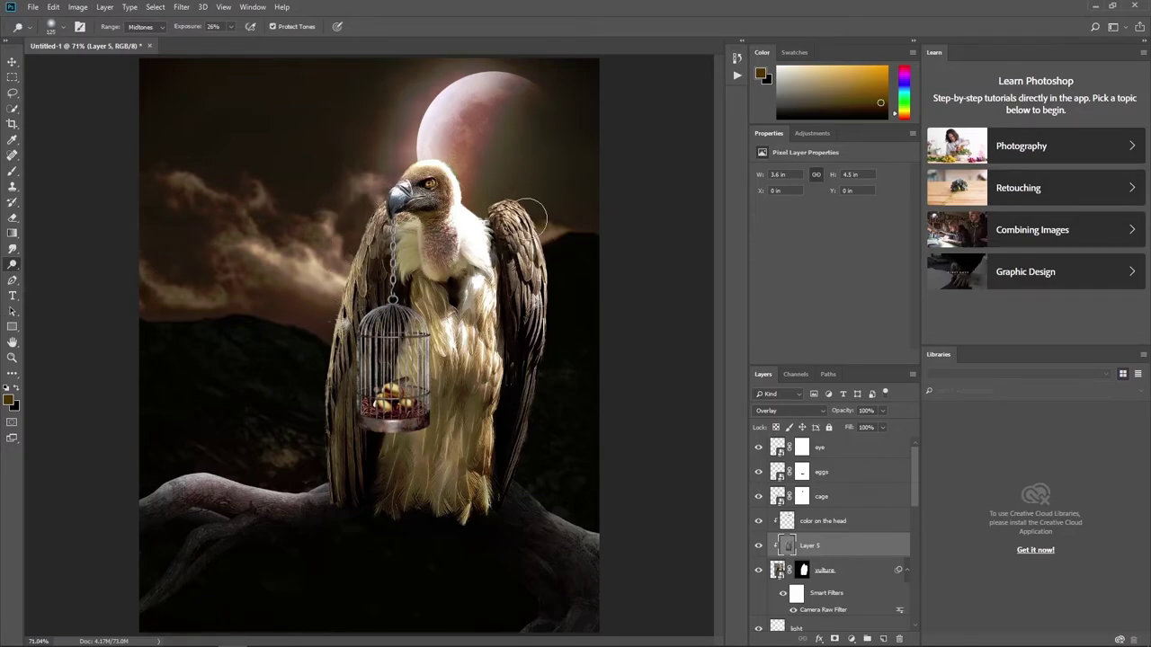
left_click_drag(541, 296, 560, 342)
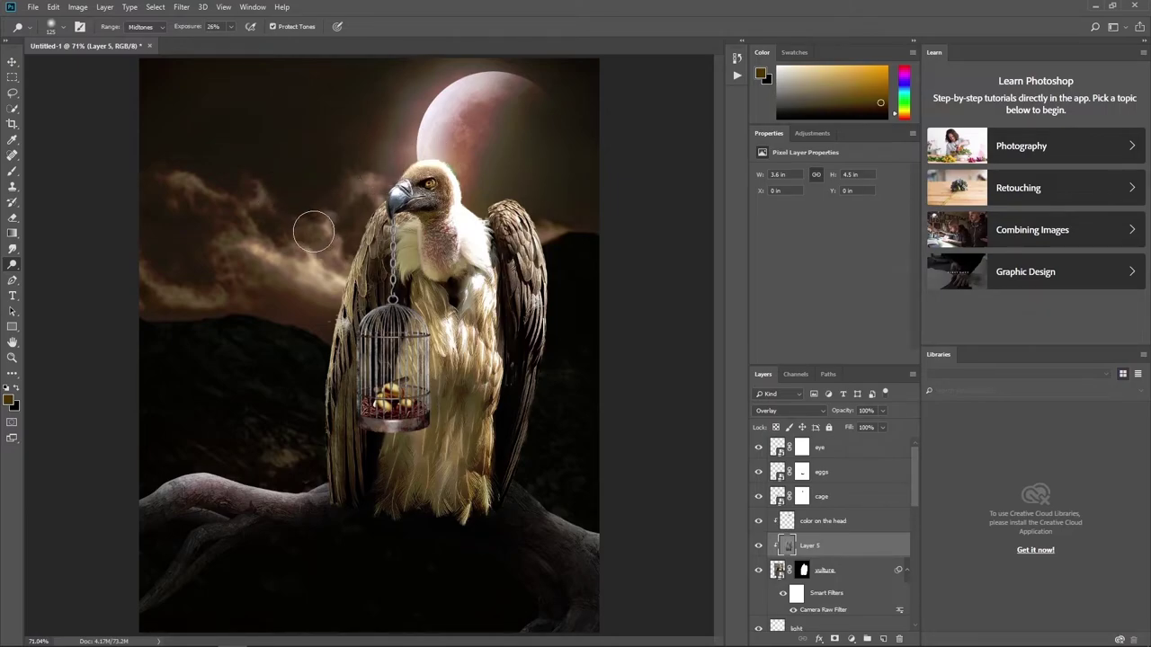
left_click(836, 524)
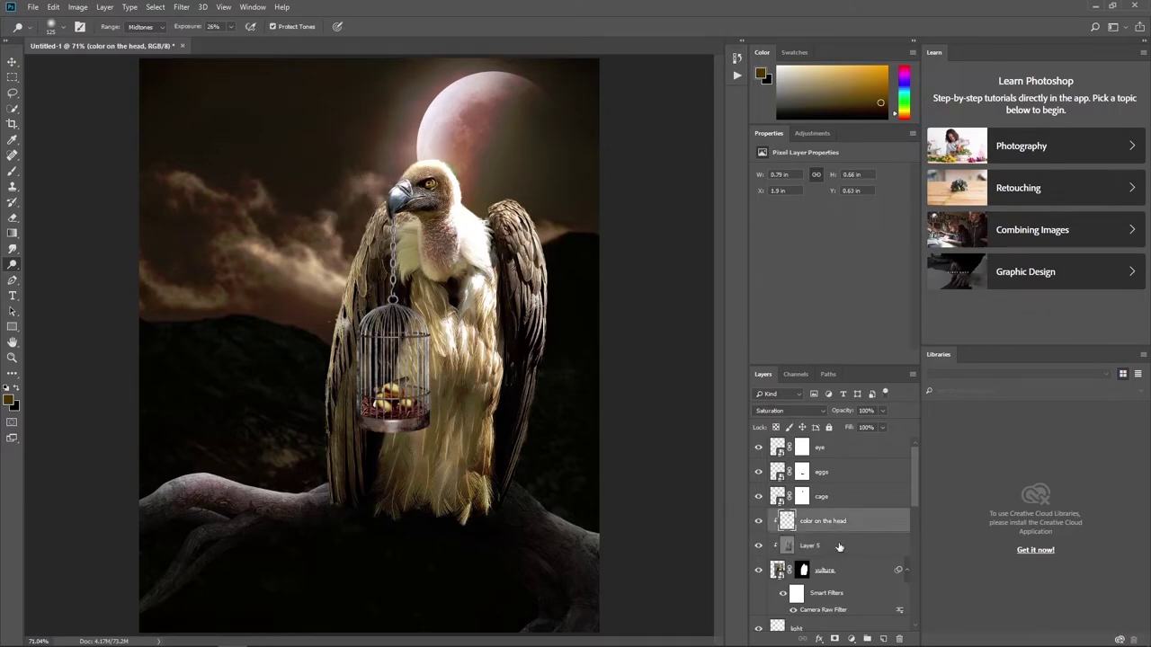
- Add a Hue/Saturation adjustment clipped to the vulture with Saturation -42 and Lightness -7
left_click(853, 638)
left_click(850, 531)
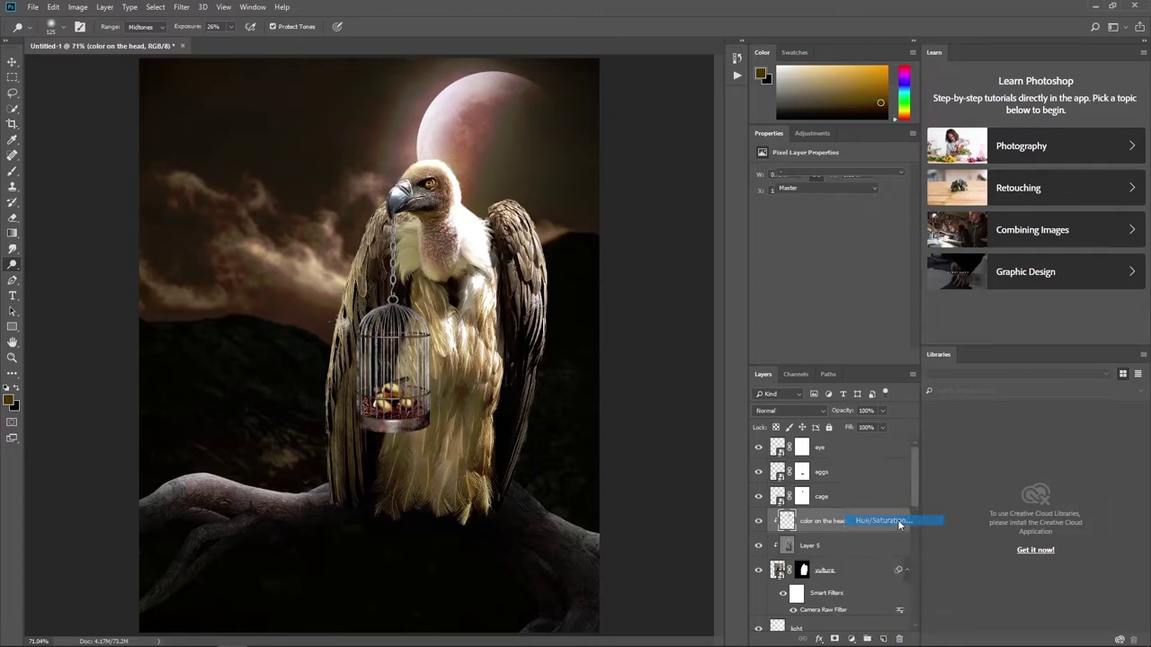
left_click(828, 357)
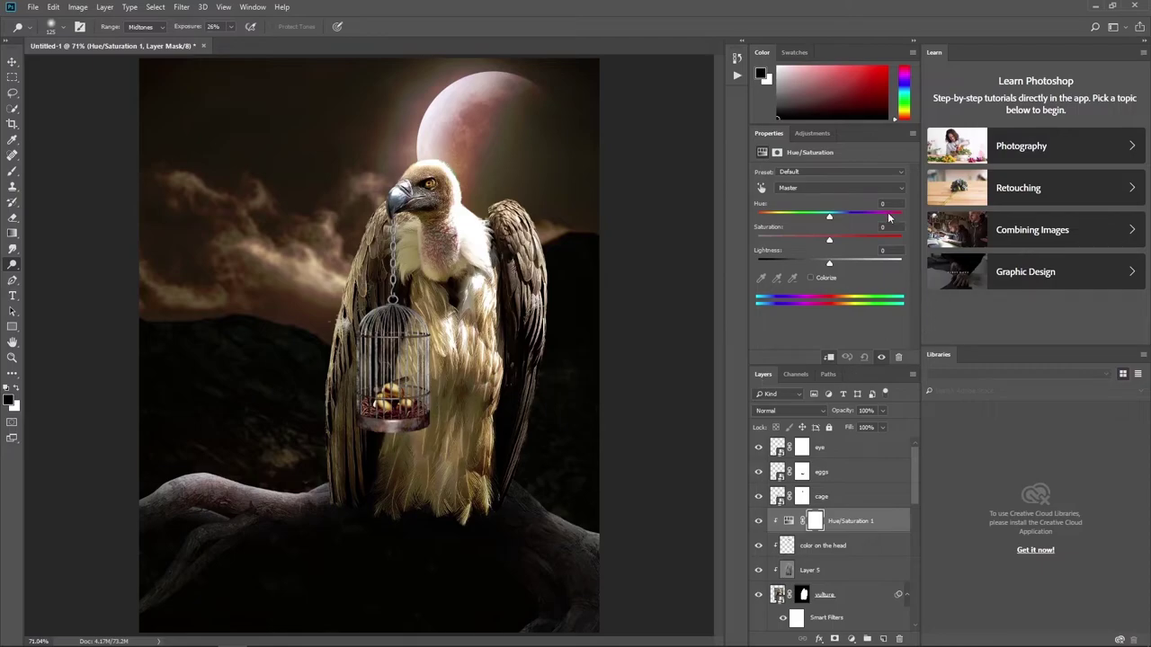
type("-42")
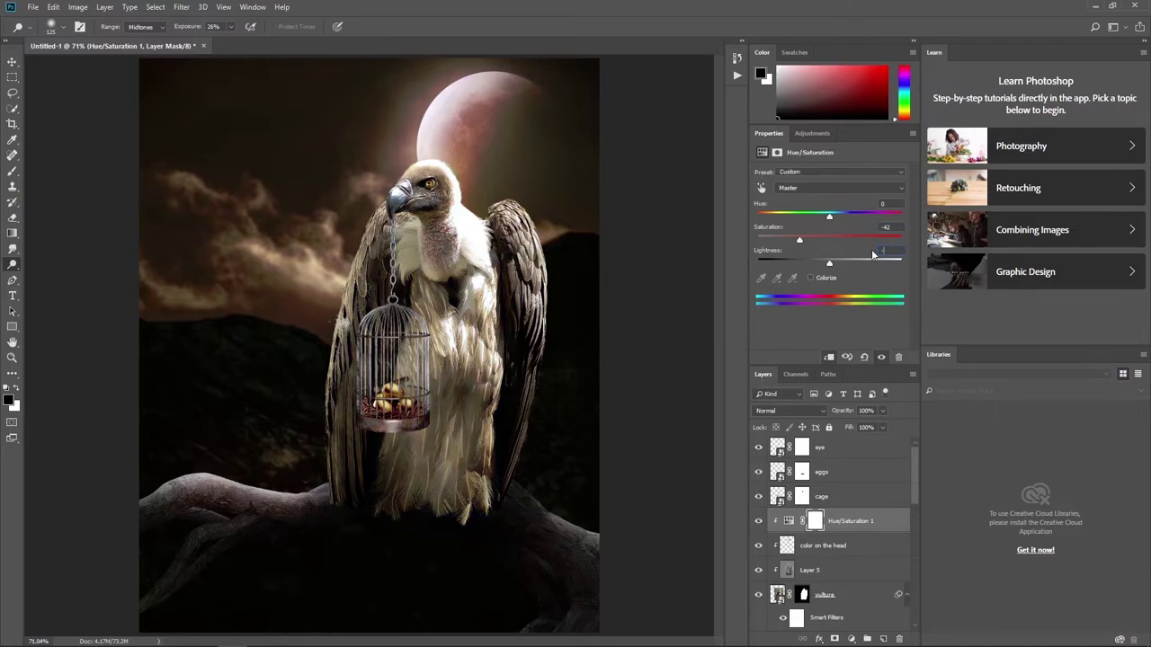
type("6")
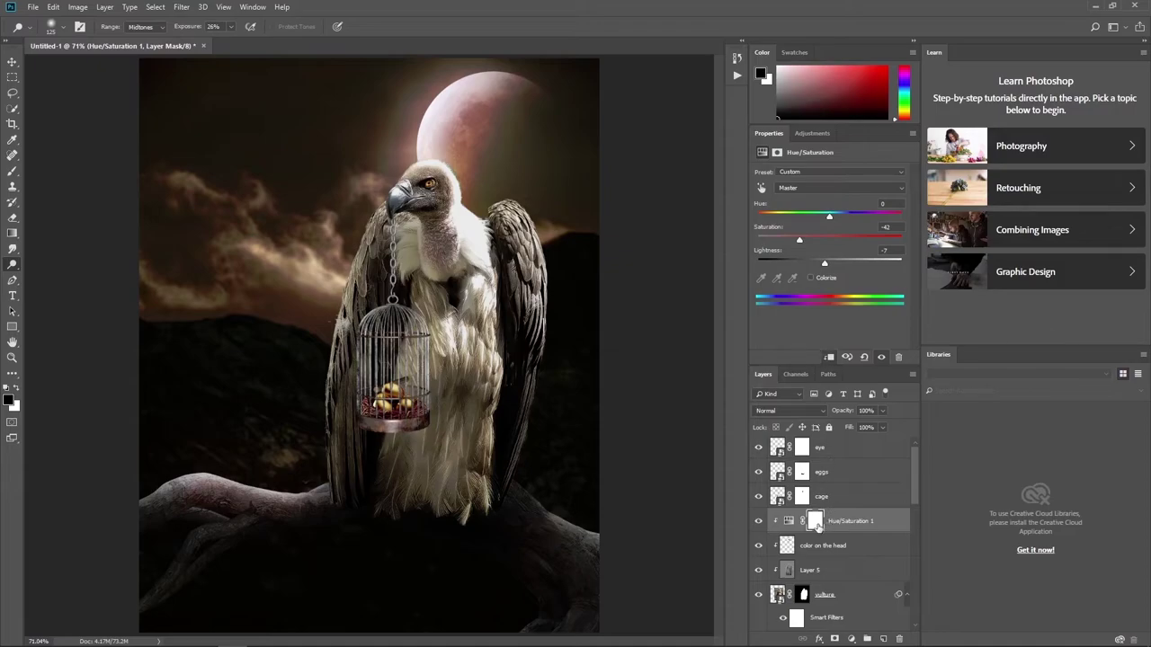
- Paint black on the Hue/Saturation mask to keep the desaturation off the wing edges and neck
left_click(816, 527)
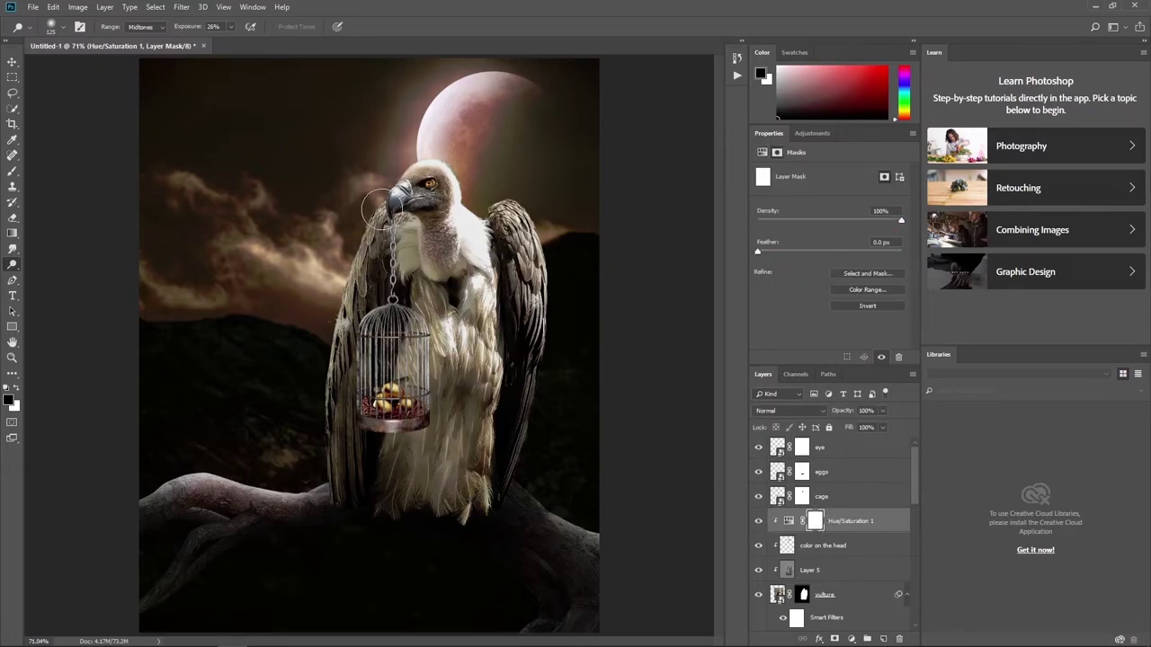
key("b")
key("0")
key("bracketright")
key("bracketright")
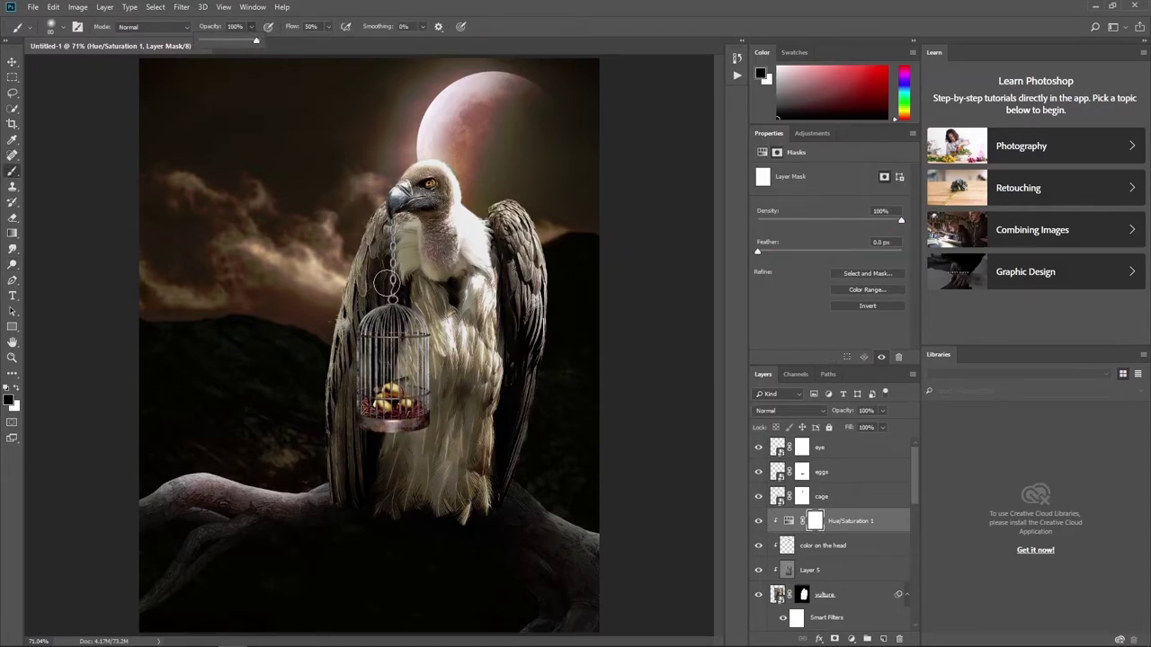
mouse_move(387, 282)
left_mouse_down()
mouse_move(373, 219)
mouse_move(316, 382)
left_mouse_up()
left_click_drag(508, 204, 537, 456)
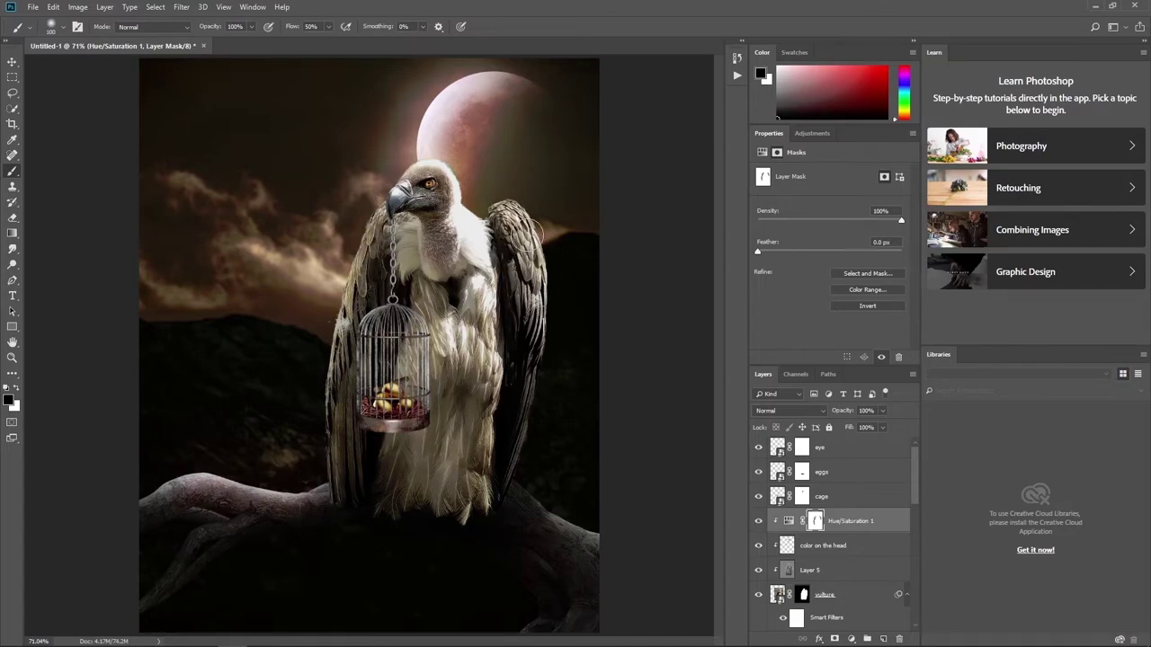
left_click_drag(396, 176, 364, 208)
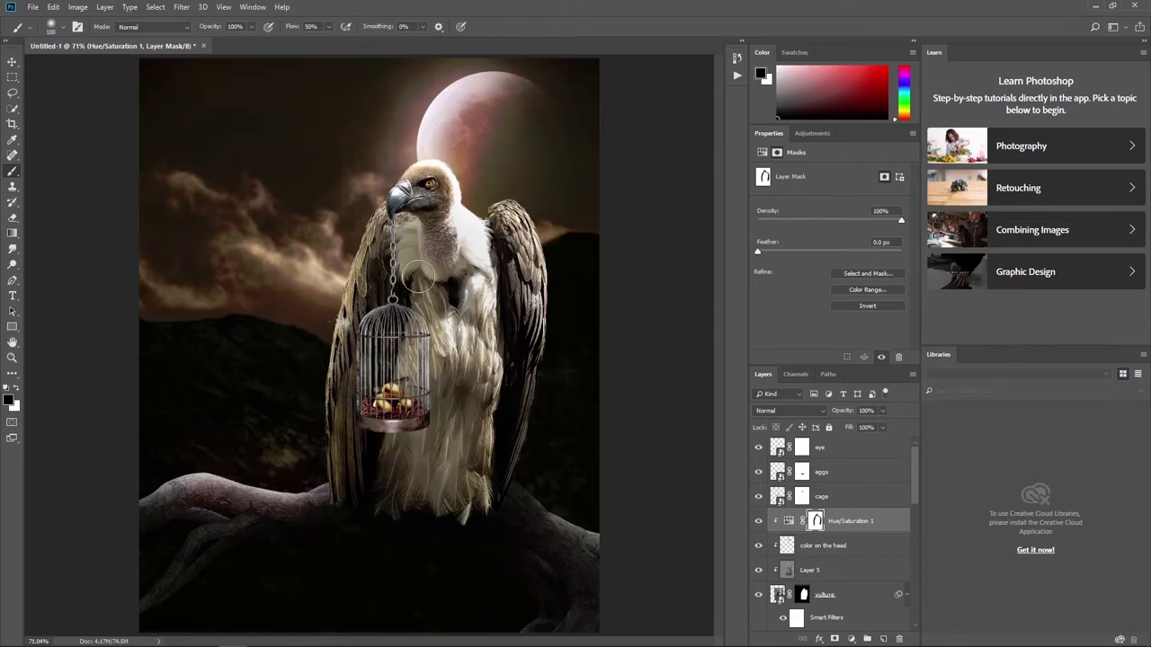
key("x")
- Add a Curves adjustment with the midpoint pulled down to about input 145, output 118
left_click(852, 639)
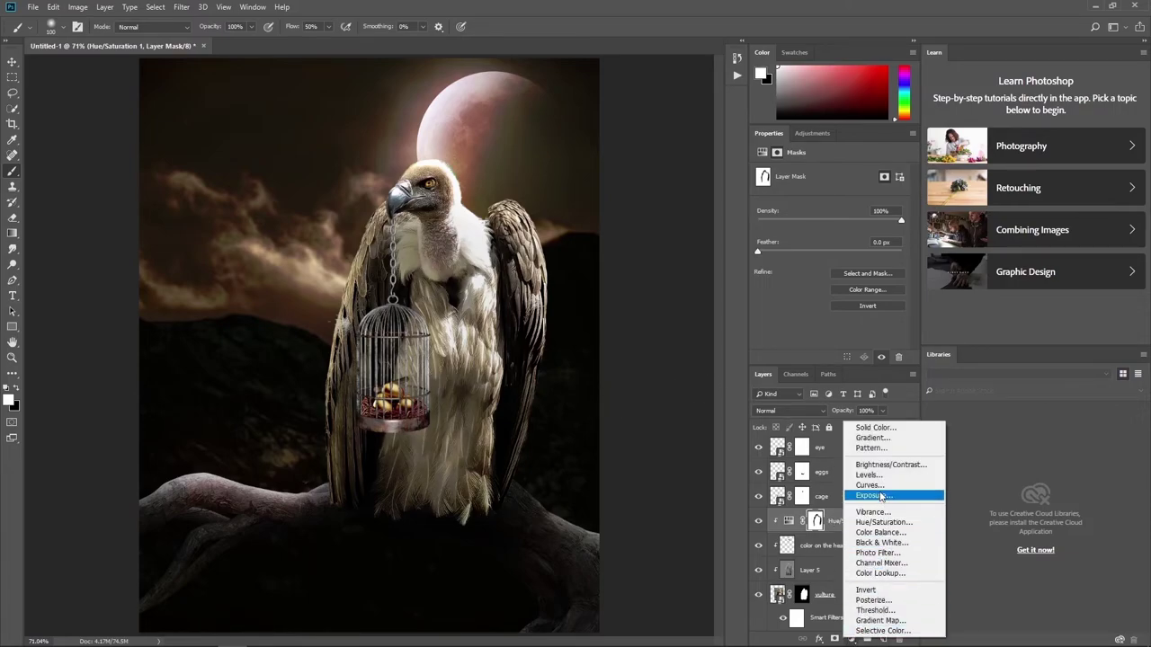
left_click(868, 497)
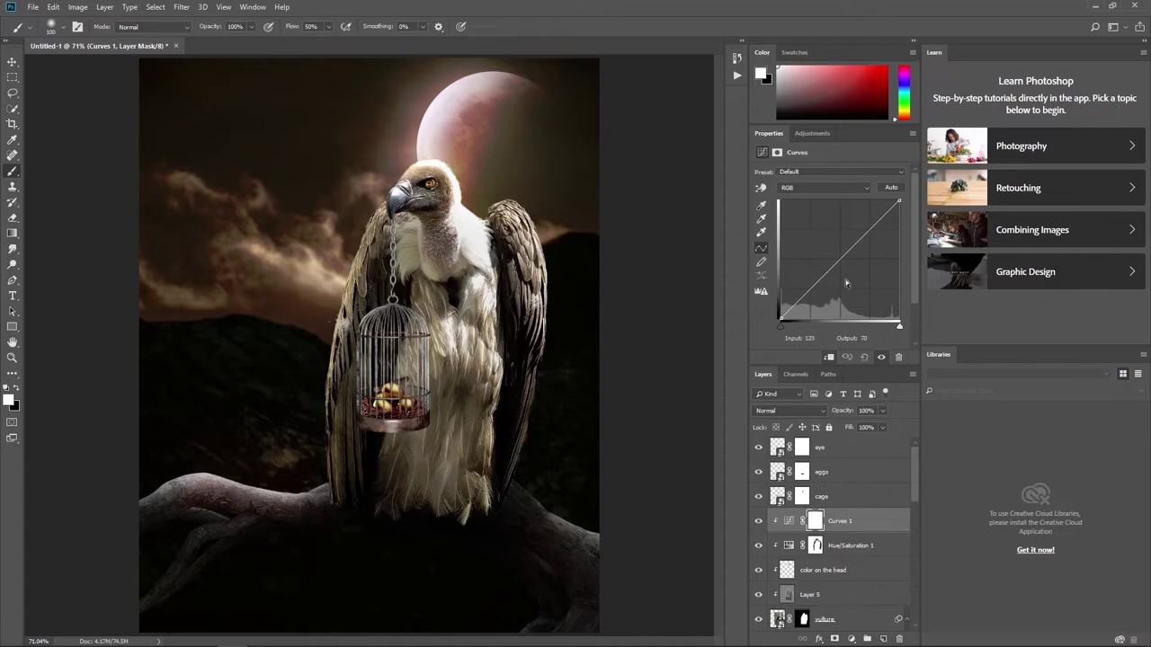
left_click_drag(845, 280, 848, 266)
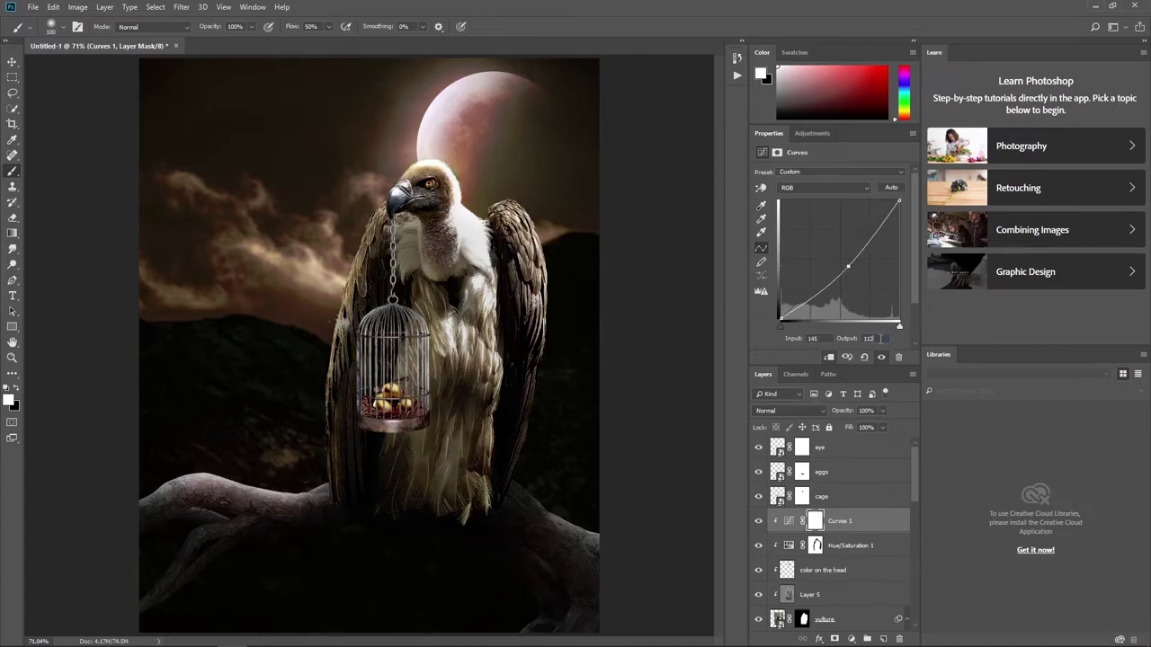
key("Up")
key("Up")
key("Up")
- Paint black over the head on the Curves mask to keep its original brightness
left_click(815, 521)
key("x")
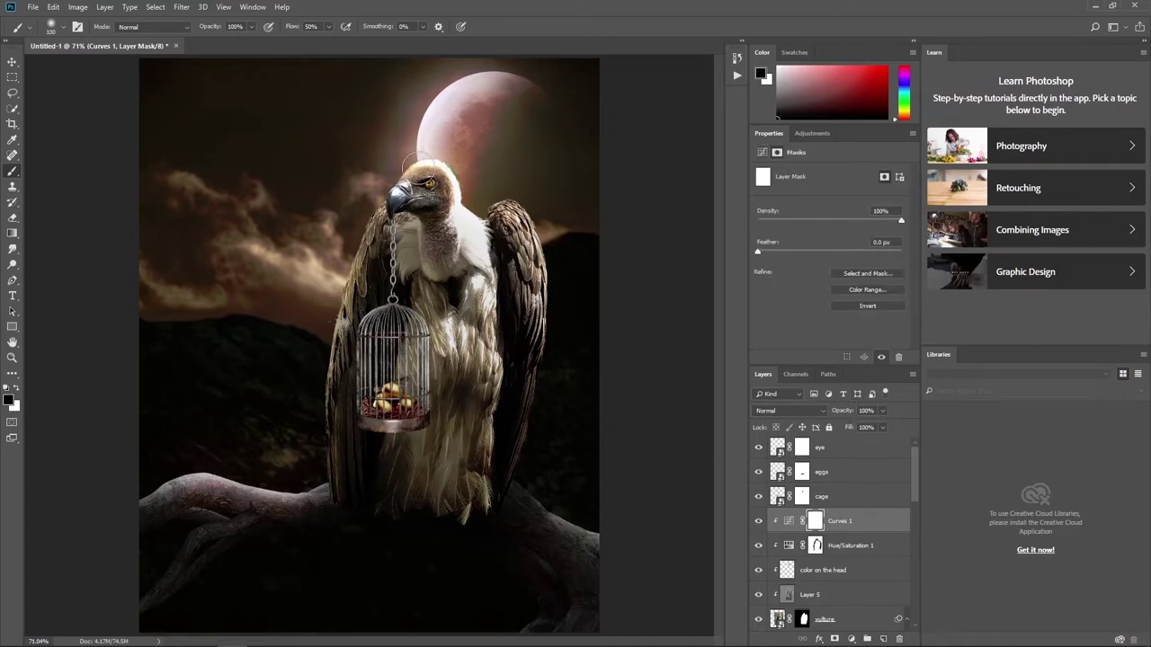
left_click_drag(413, 160, 419, 203)
left_click(758, 521)
left_click(758, 521)
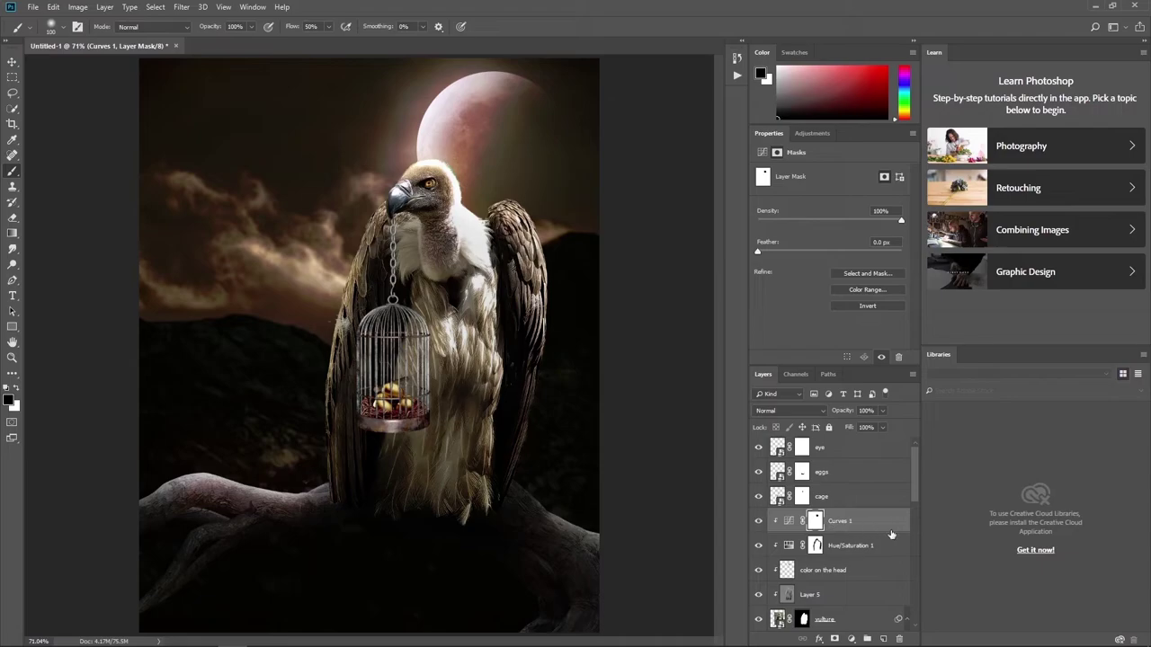
- Add a Color Lookup adjustment using the Crisp_Warm.look 3DLUT file
left_click(851, 639)
left_click(886, 571)
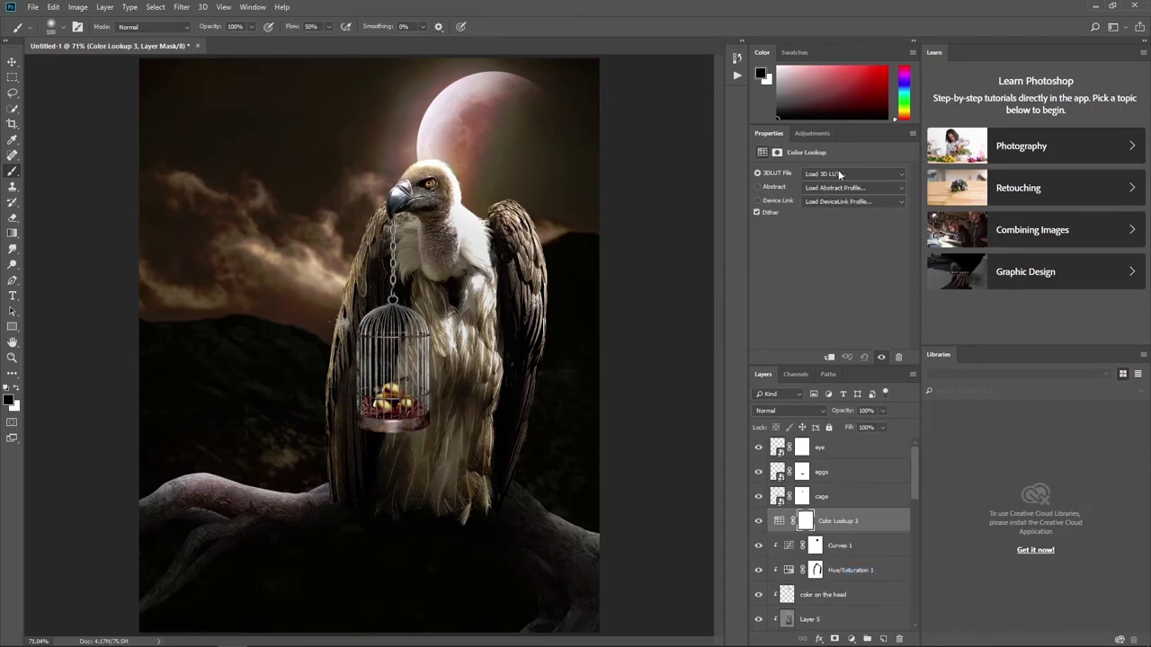
left_click(850, 174)
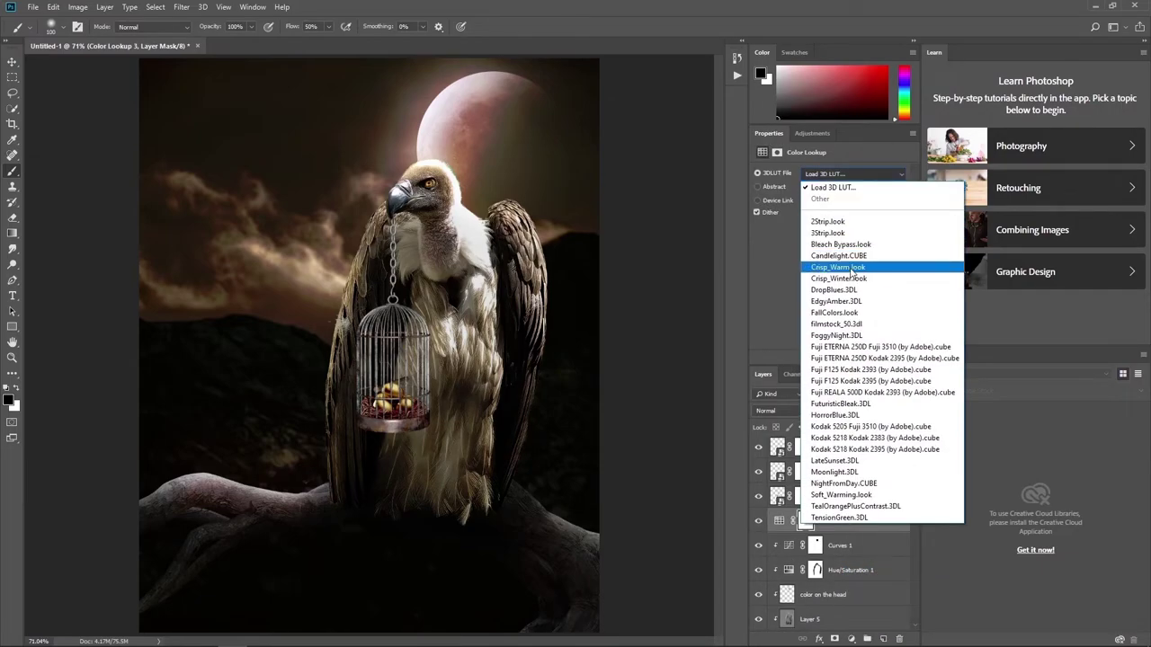
left_click(839, 268)
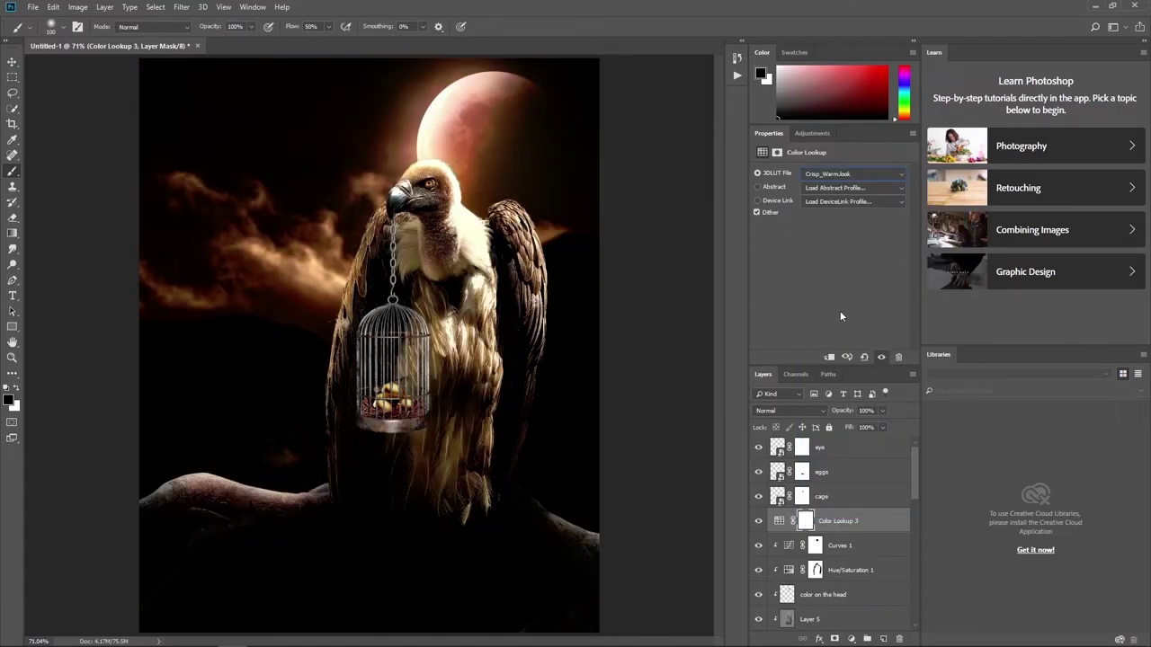
- Set the Color Lookup fill to 64% and clip it to the vulture
left_click(877, 426)
type("64")
key("Return")
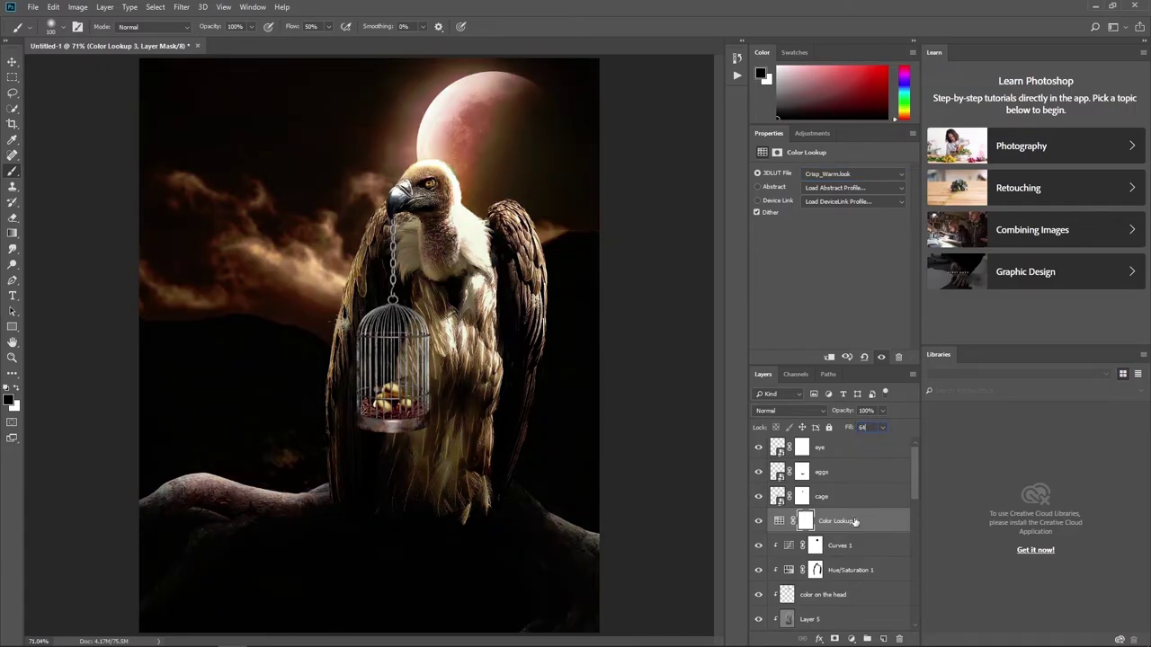
right_click(854, 520)
left_click(904, 245)
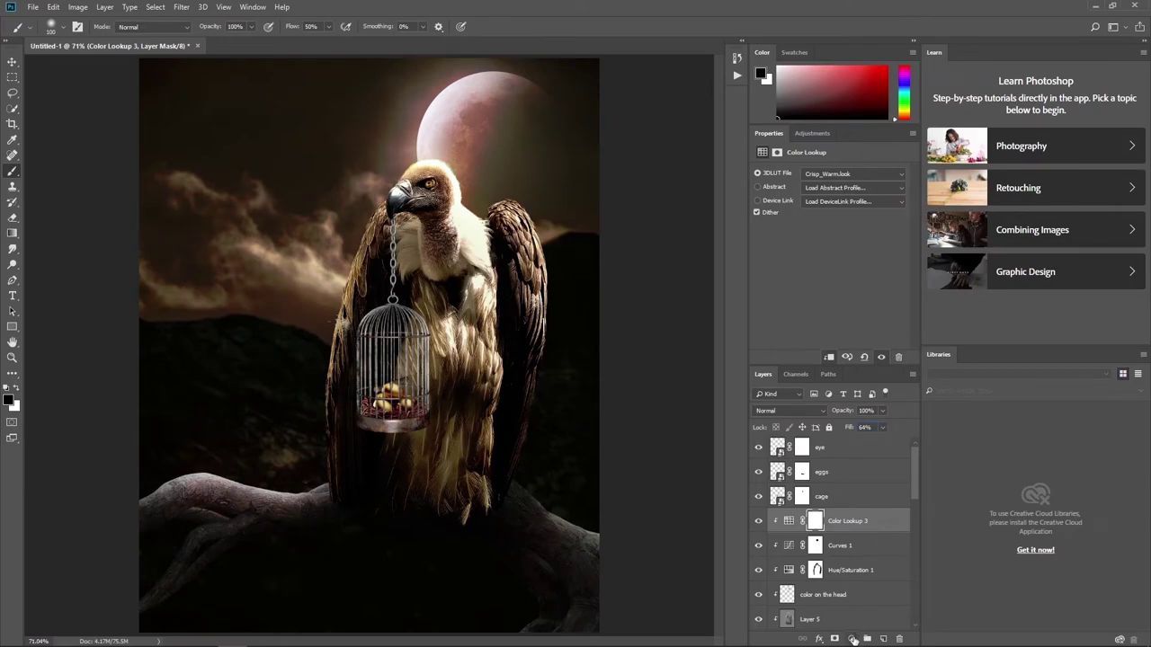
left_click(852, 638)
left_click(881, 573)
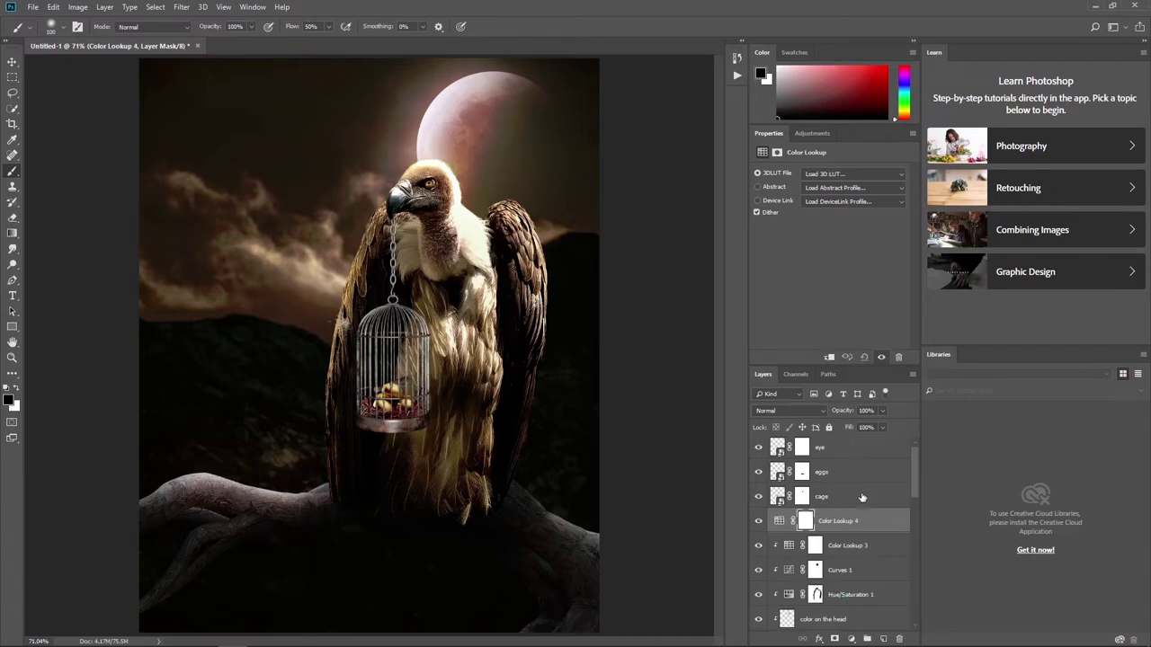
left_click(829, 357)
left_click(854, 174)
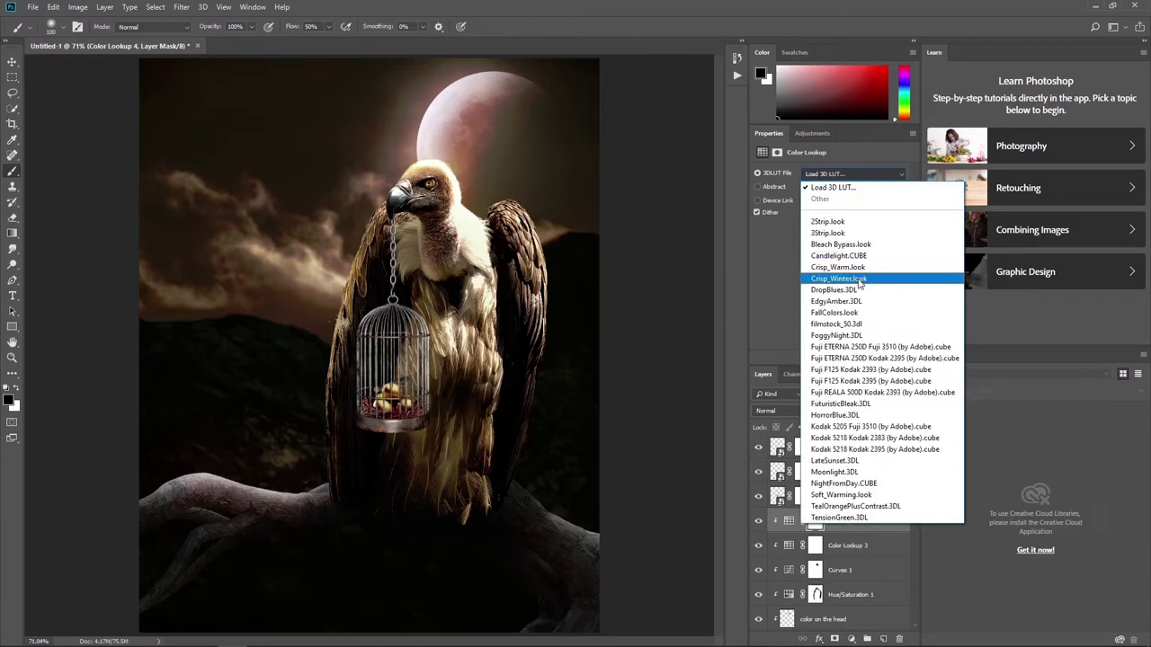
left_click(852, 257)
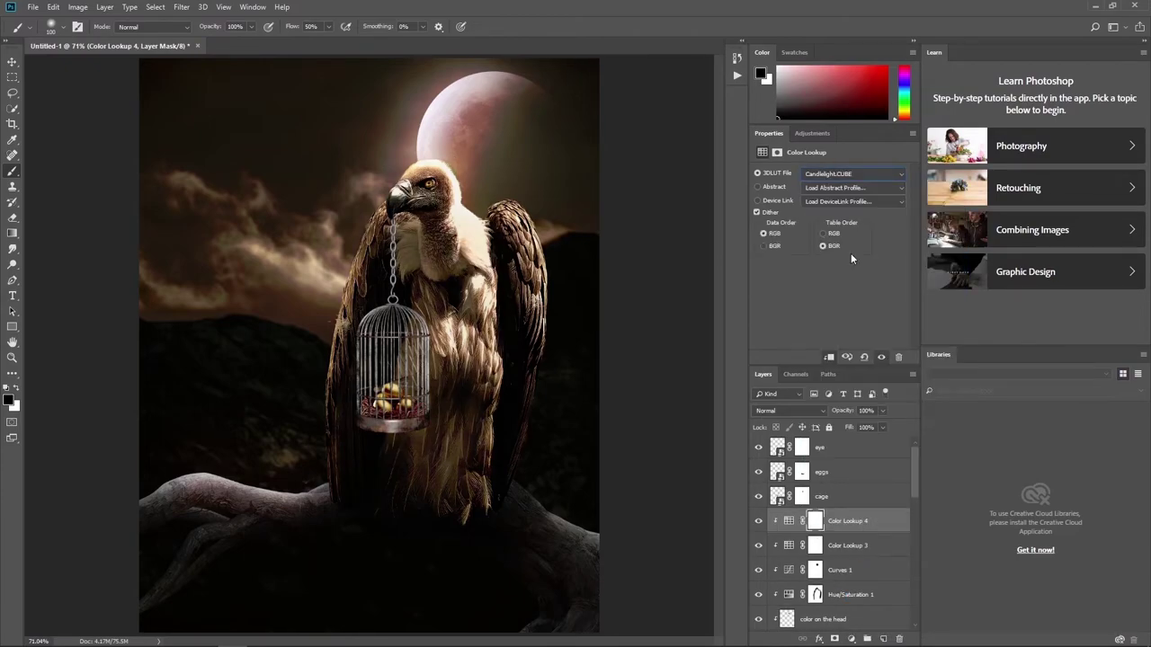
left_click_drag(848, 428, 852, 428)
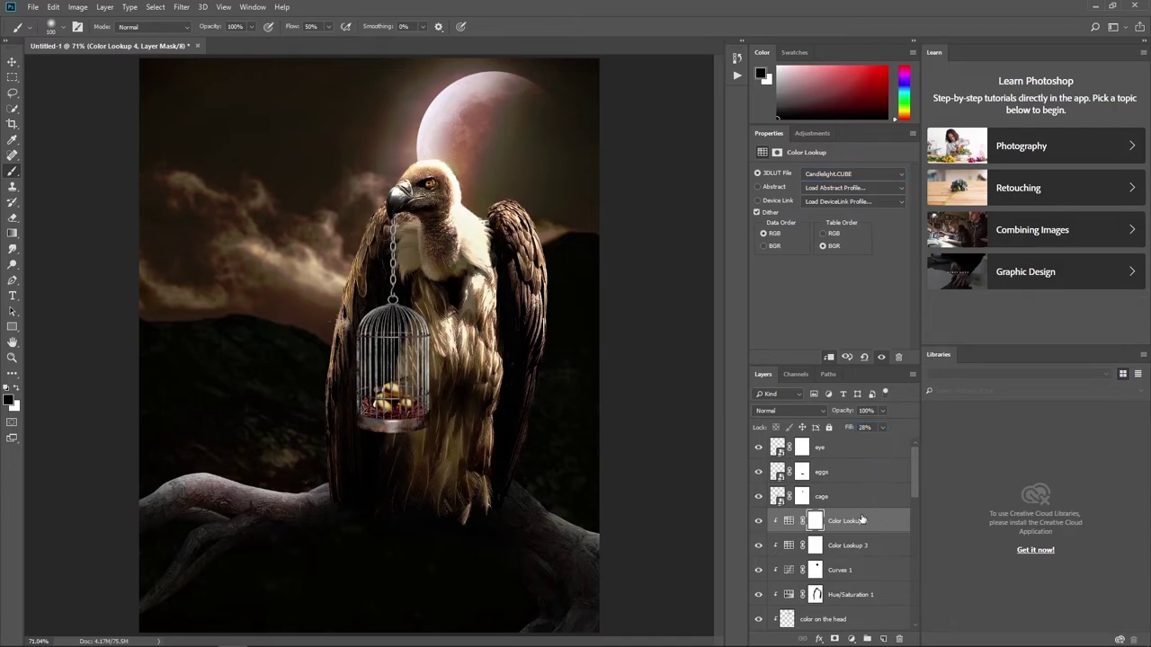
scroll(850, 539, "down", 1)
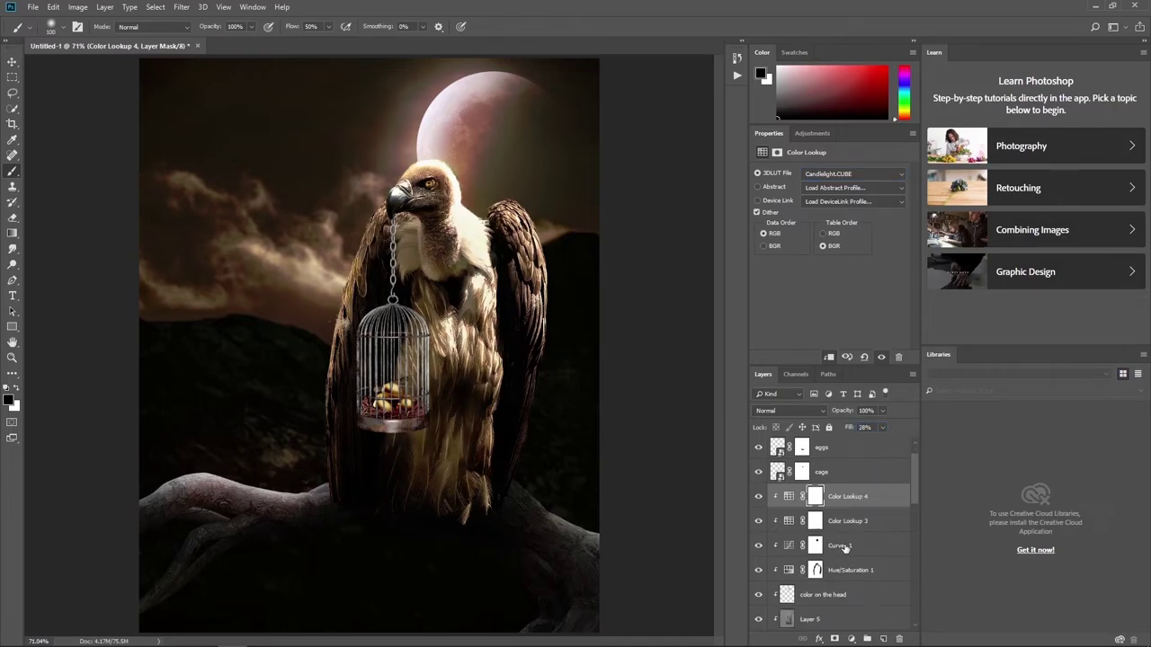
left_click(758, 621)
left_click(758, 620)
- Add a mask to Layer 5 and paint its effect off the vulture's chest at 62% brush opacity
left_click(791, 619)
left_click(835, 638)
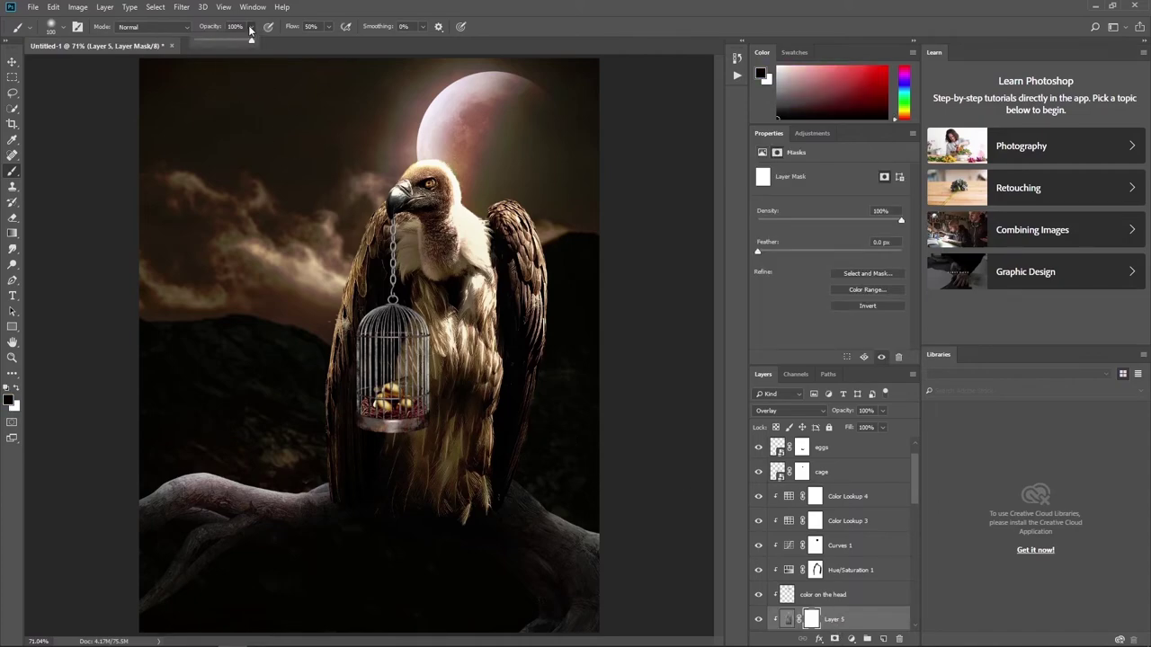
left_click_drag(251, 29, 230, 40)
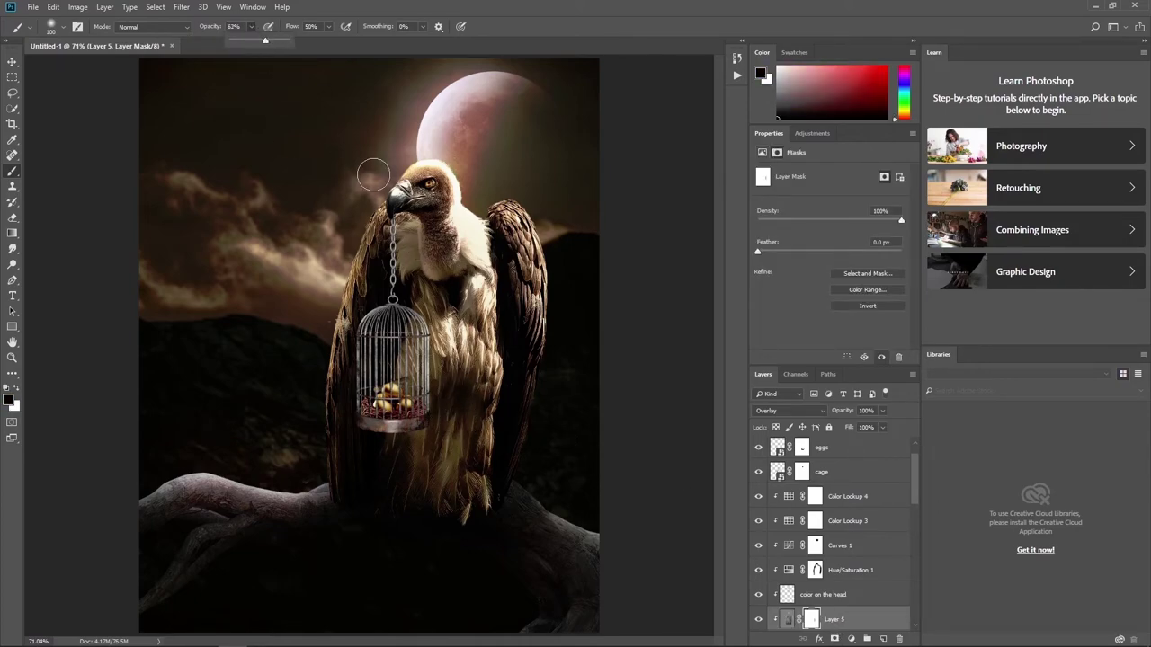
left_click_drag(450, 385, 449, 513)
left_click_drag(429, 470, 459, 363)
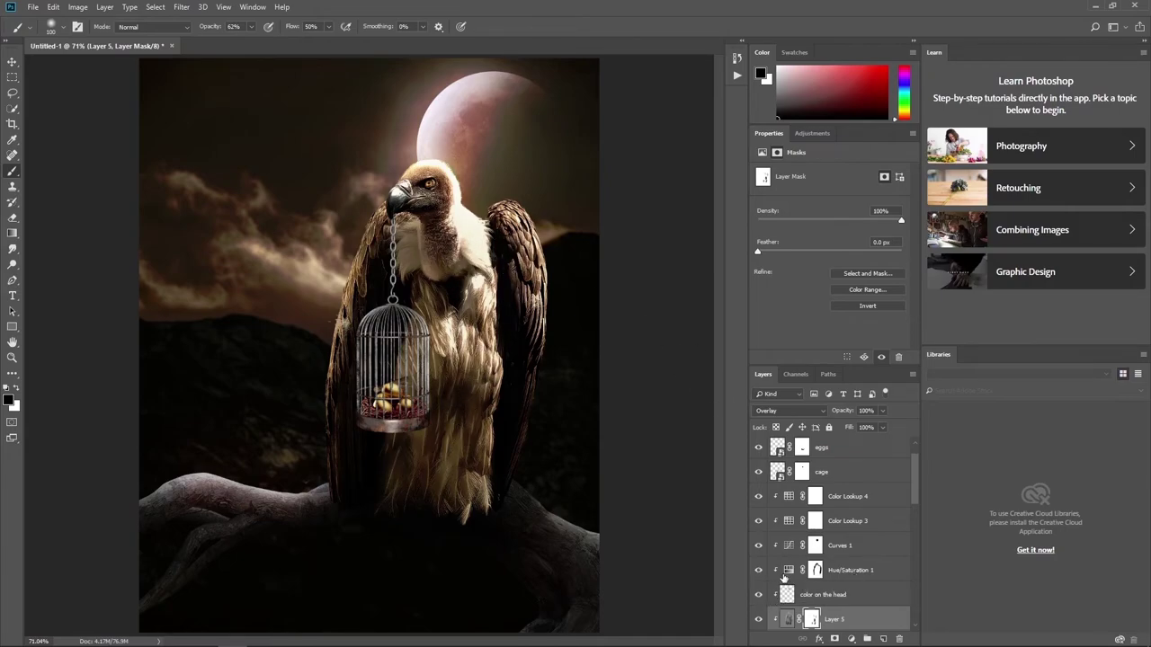
- Toggle Hue/Saturation 1 and Curves 1 to compare, then select the Curves 1 mask
left_click(758, 570)
left_click(816, 572)
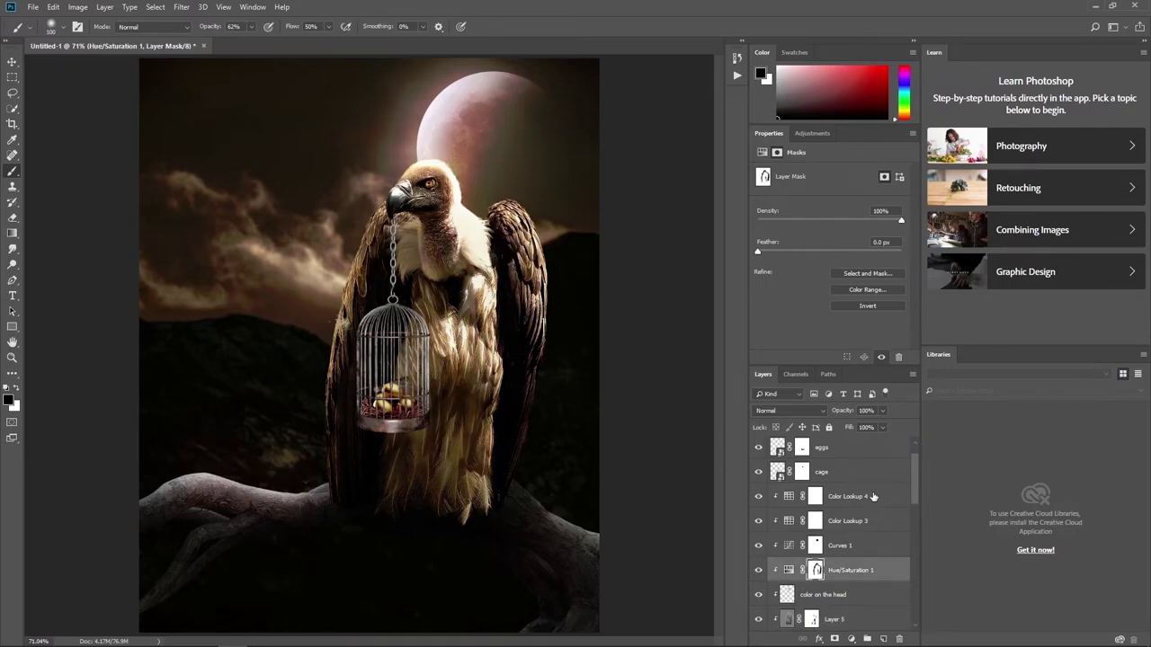
left_click(758, 546)
left_click(759, 546)
left_click(814, 546)
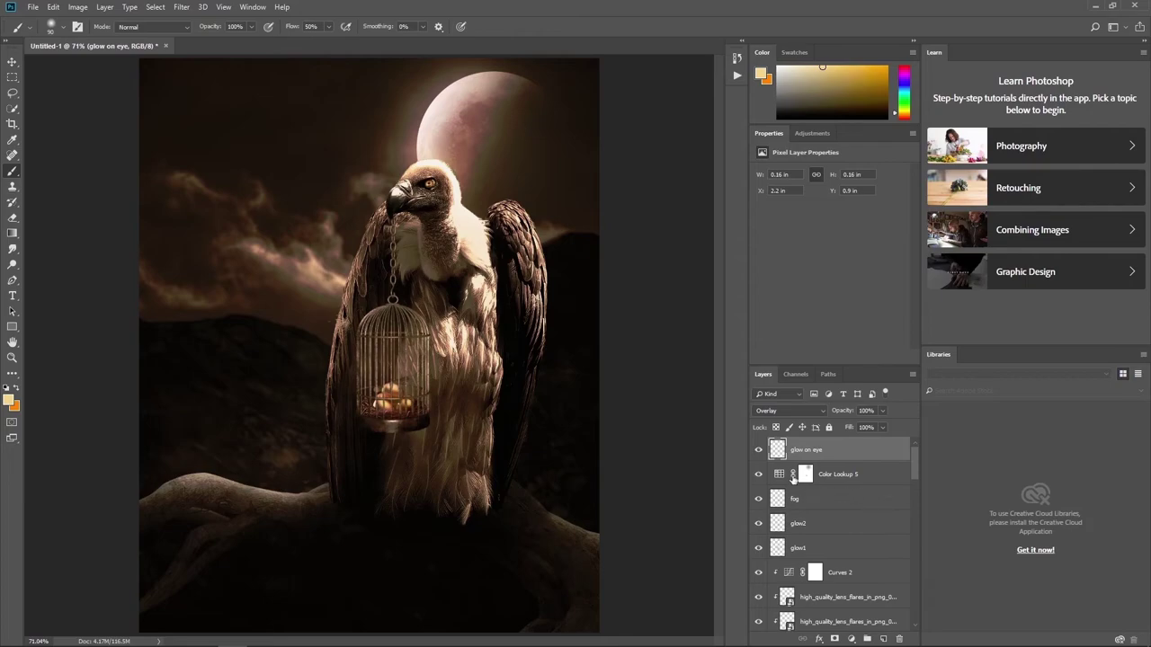
- Preview Color Lookup 5 off and on, then lower its fill to about 50%
left_click(758, 475)
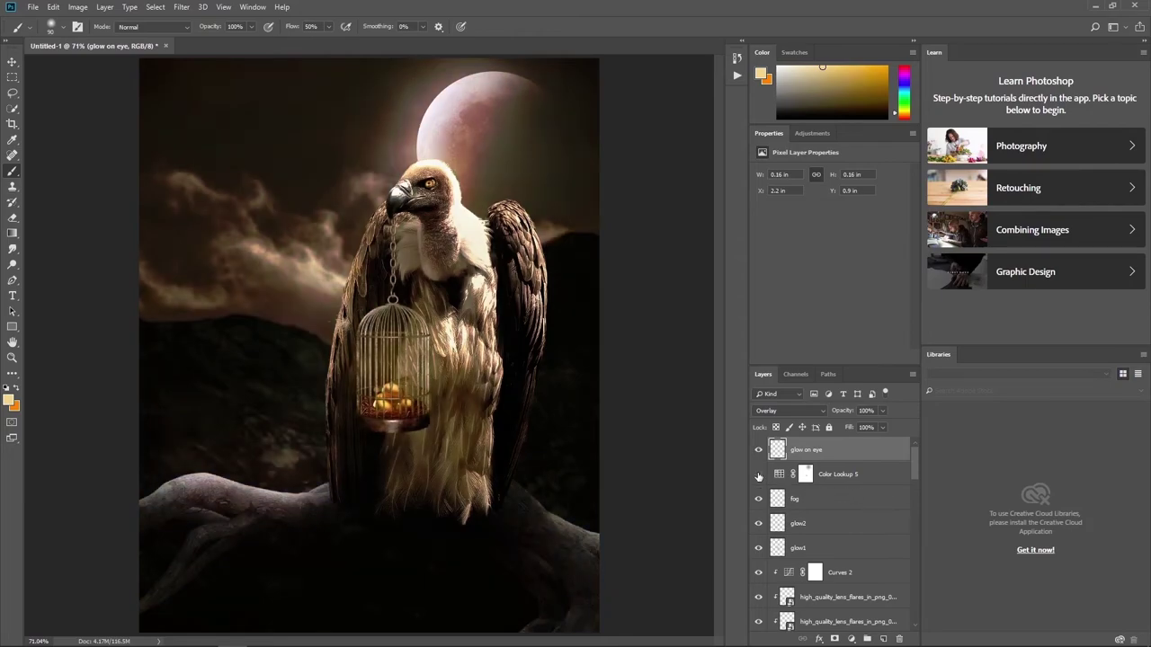
left_click(758, 474)
left_click(835, 475)
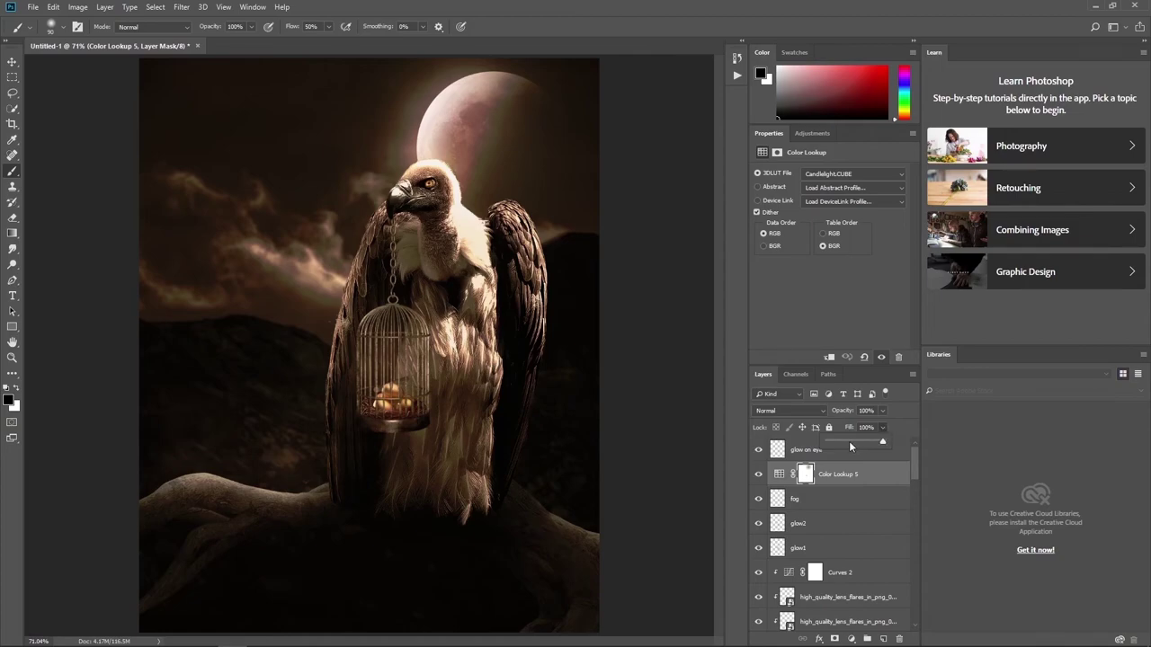
left_click_drag(849, 446, 847, 446)
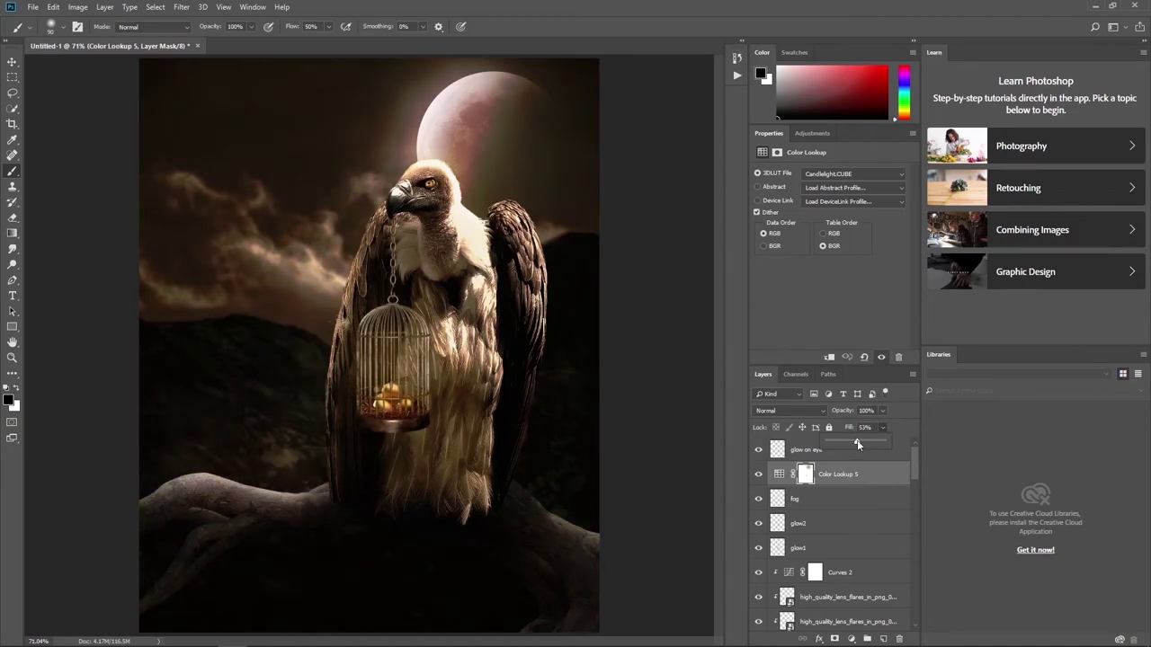
left_click_drag(857, 441, 855, 440)
left_click(827, 458)
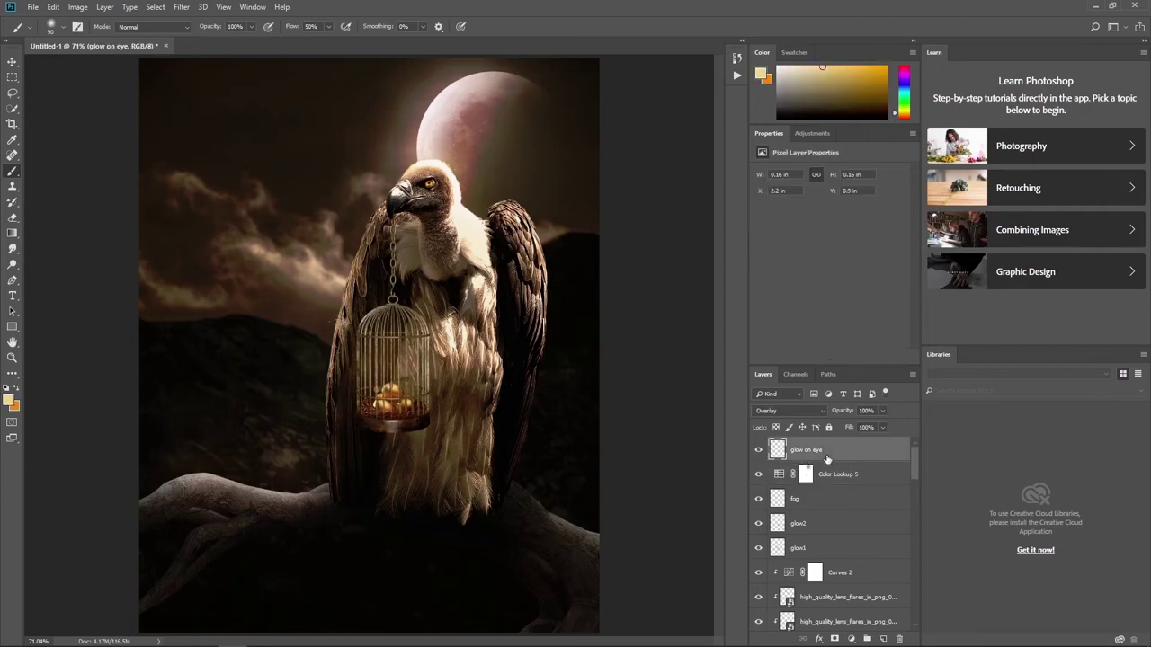
- Stamp all visible layers into Layer 8 and convert it to a smart object
key("ctrl+shift+alt+e")
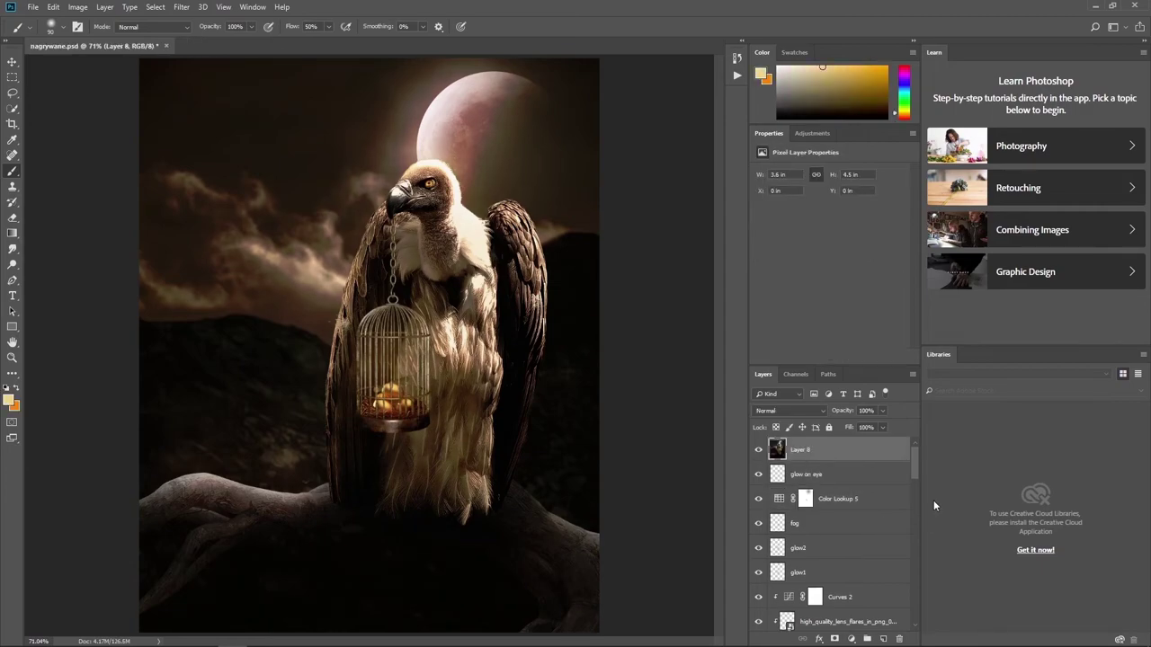
right_click(840, 450)
left_click(899, 367)
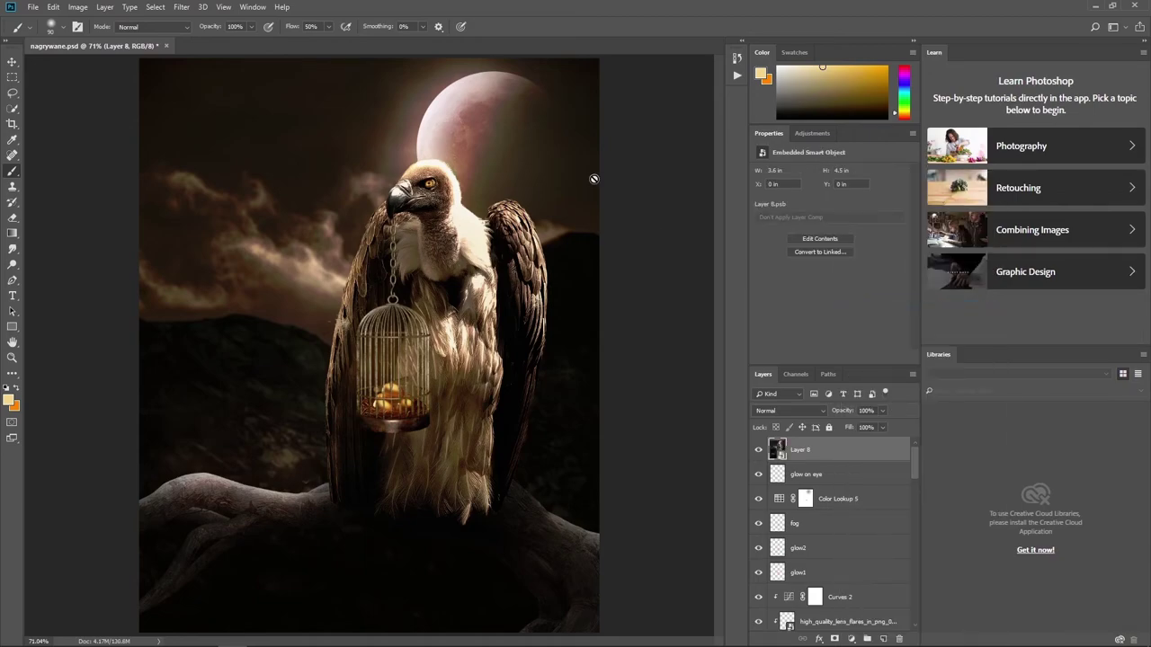
- Apply a Camera Raw filter to Layer 8 using the Artistic 06 profile
left_click(188, 8)
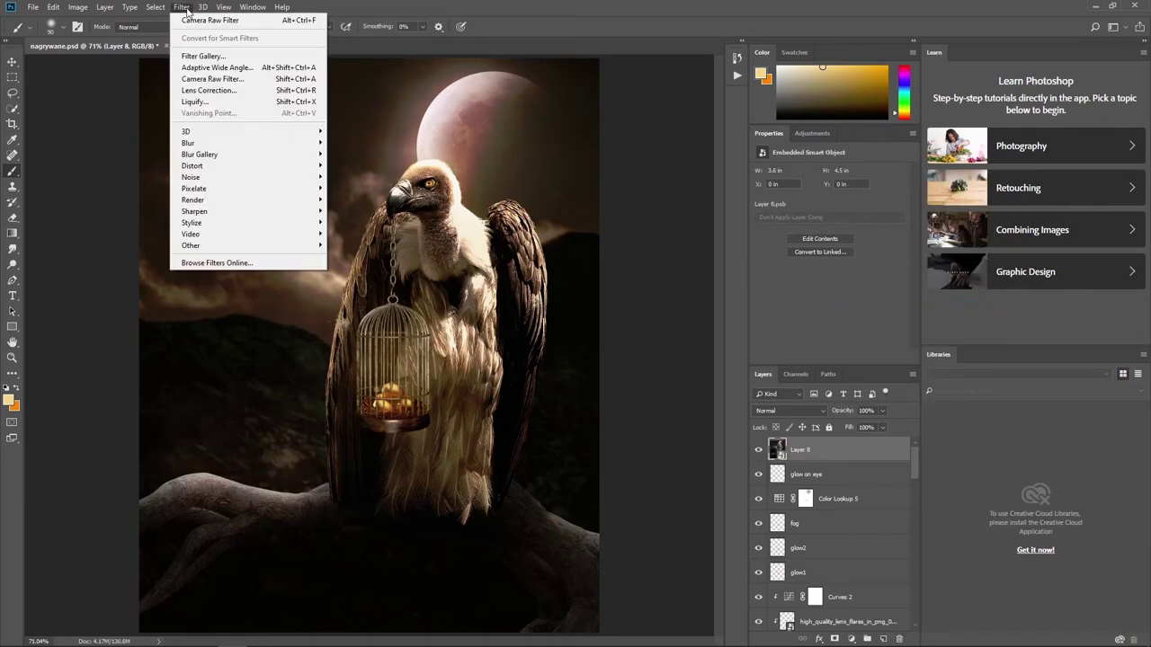
left_click(213, 79)
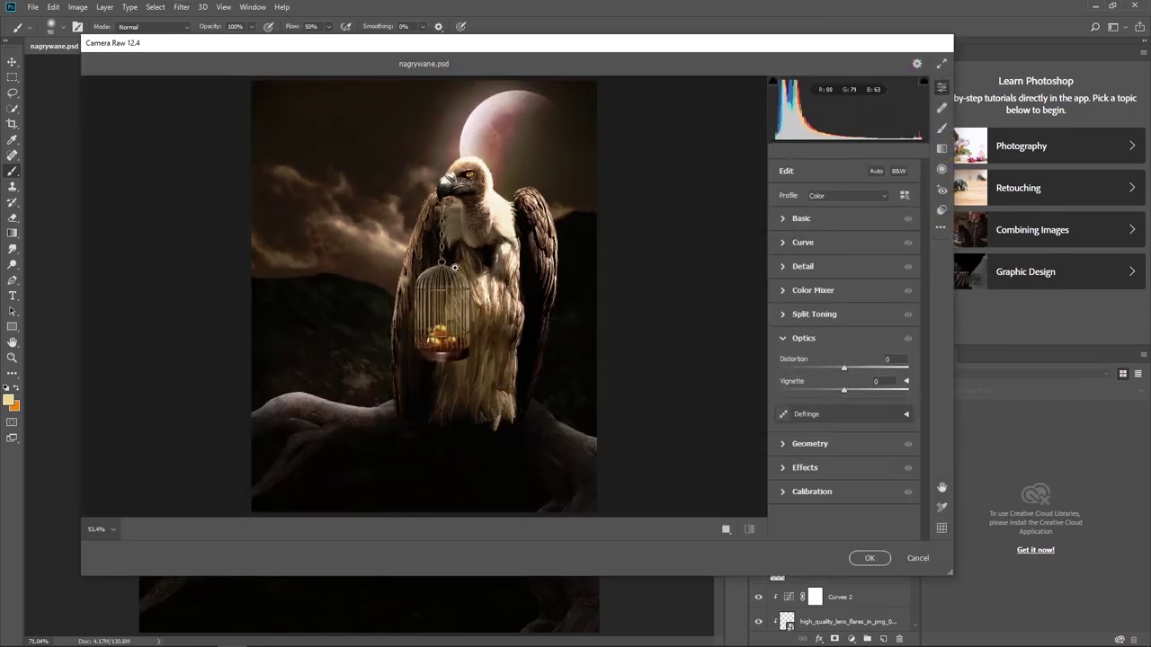
left_click(904, 195)
left_click(776, 377)
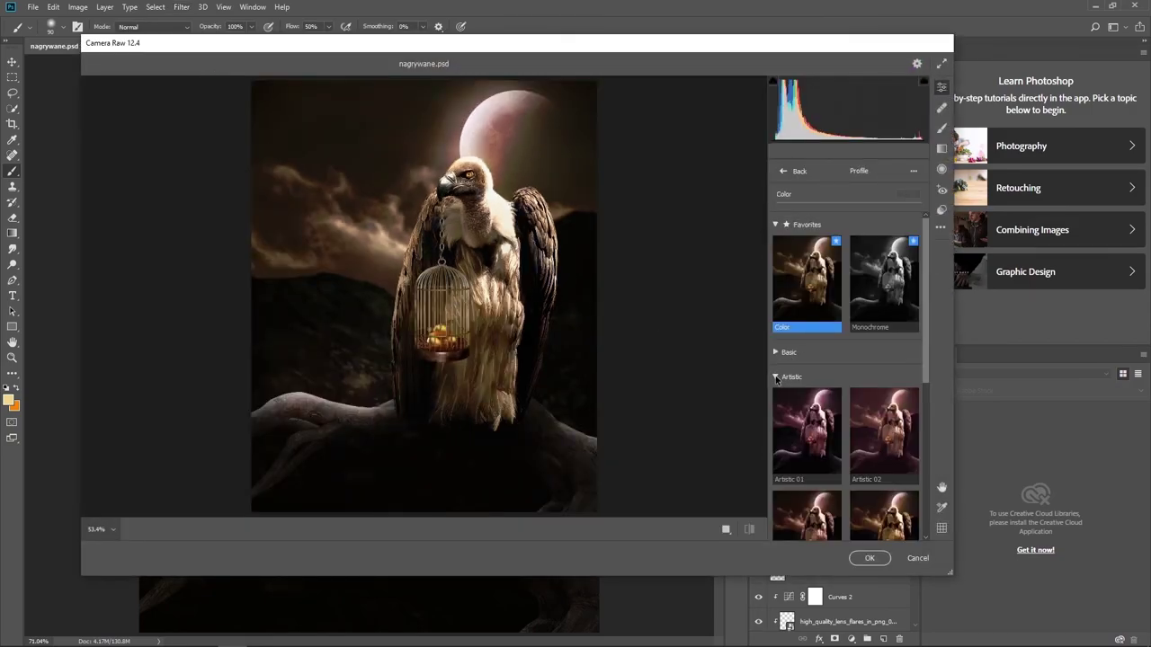
scroll(810, 404, "down", 5)
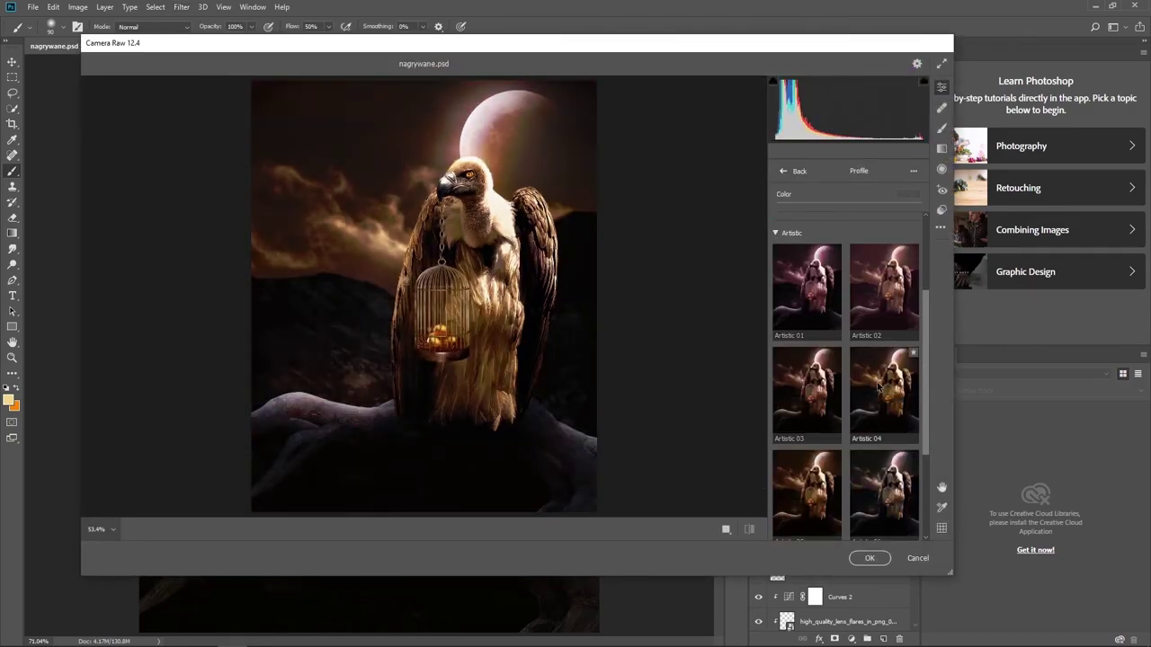
left_click(880, 490)
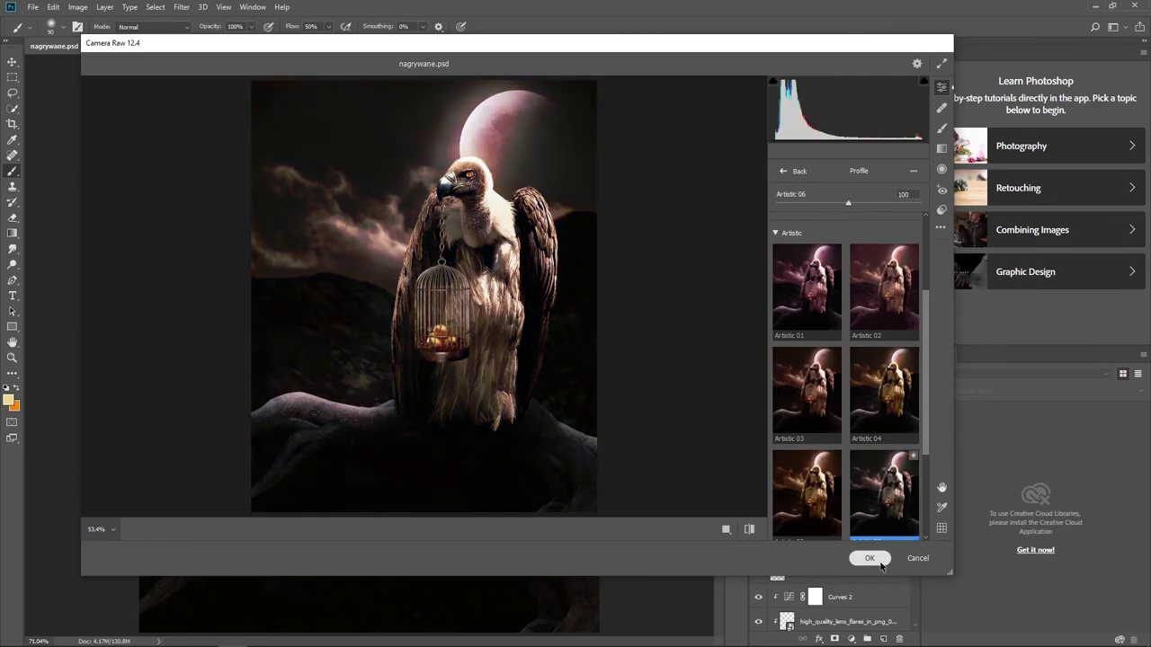
left_click(879, 560)
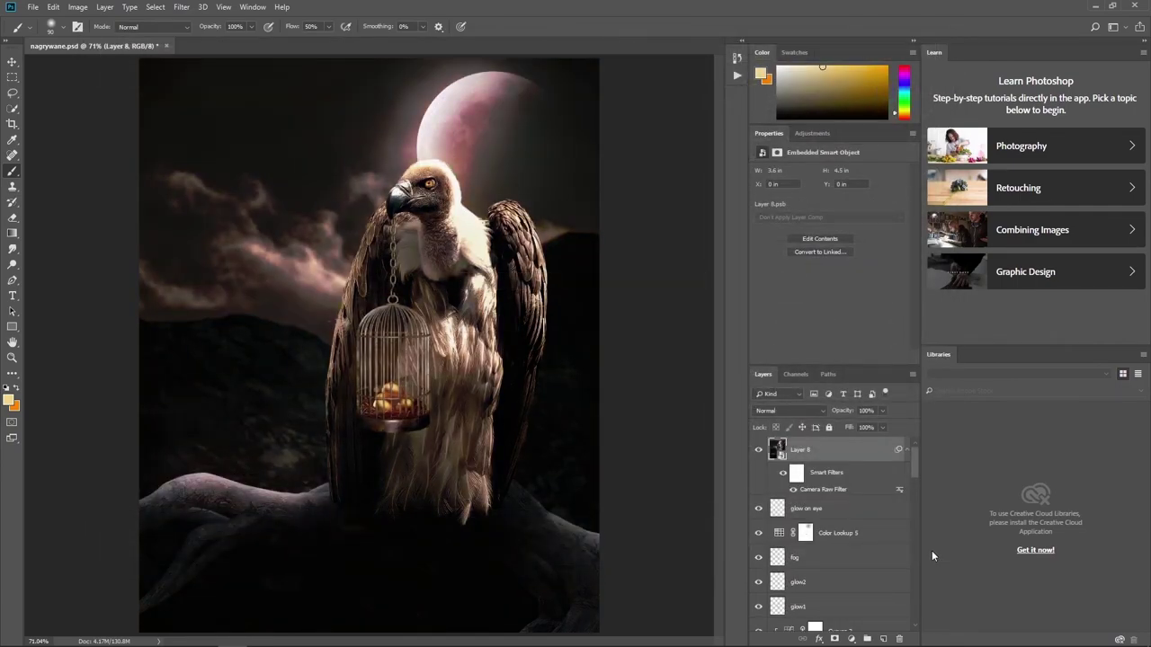
- Add a strong dark vignette of about -93 in the Camera Raw filter settings
double_click(820, 489)
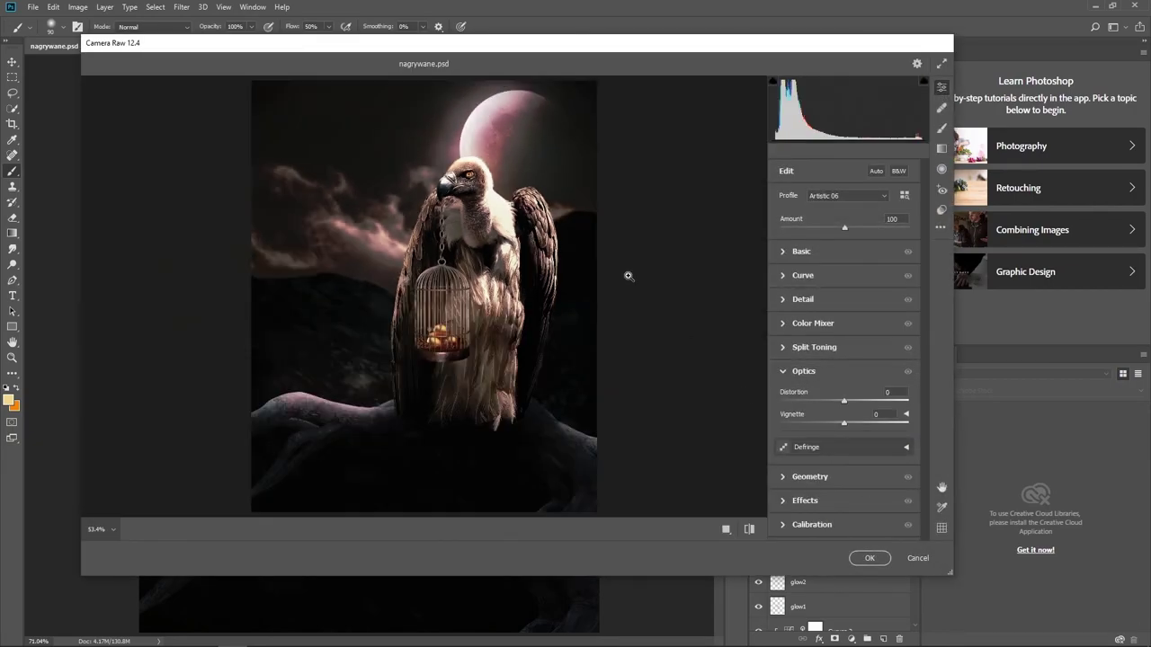
mouse_move(843, 423)
left_mouse_down()
mouse_move(782, 424)
mouse_move(846, 412)
left_mouse_up()
left_click(870, 557)
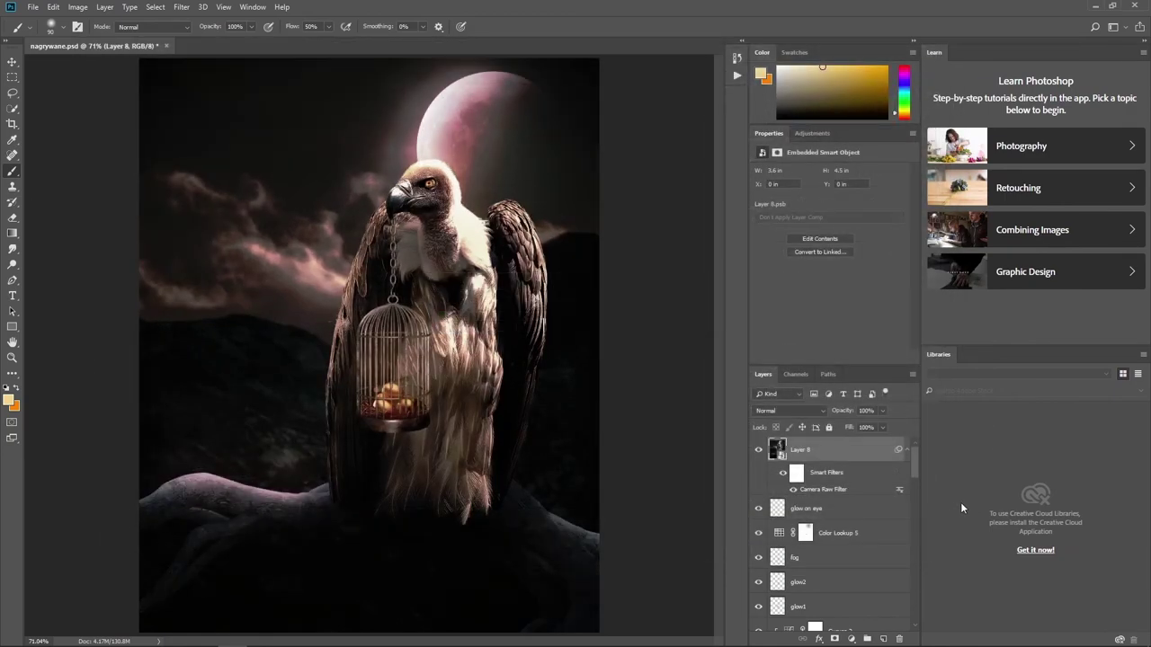
- Stamp visible layers into a Layer 9 smart object and apply a High Pass filter
key("ctrl+shift+alt+e")
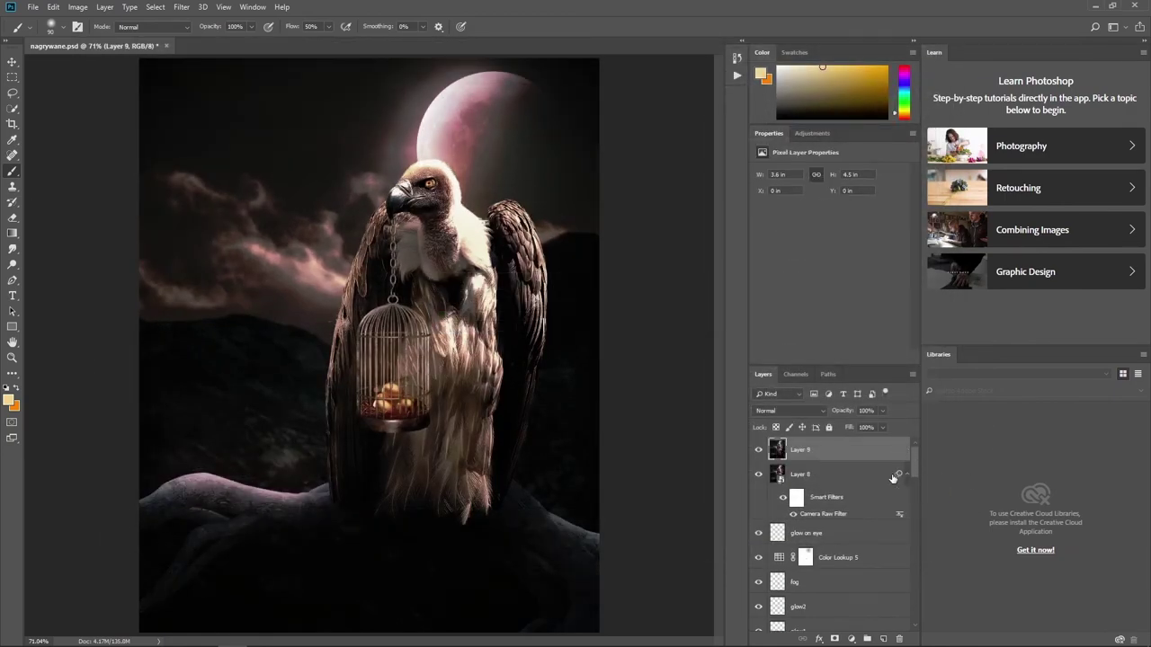
right_click(856, 457)
left_click(952, 305)
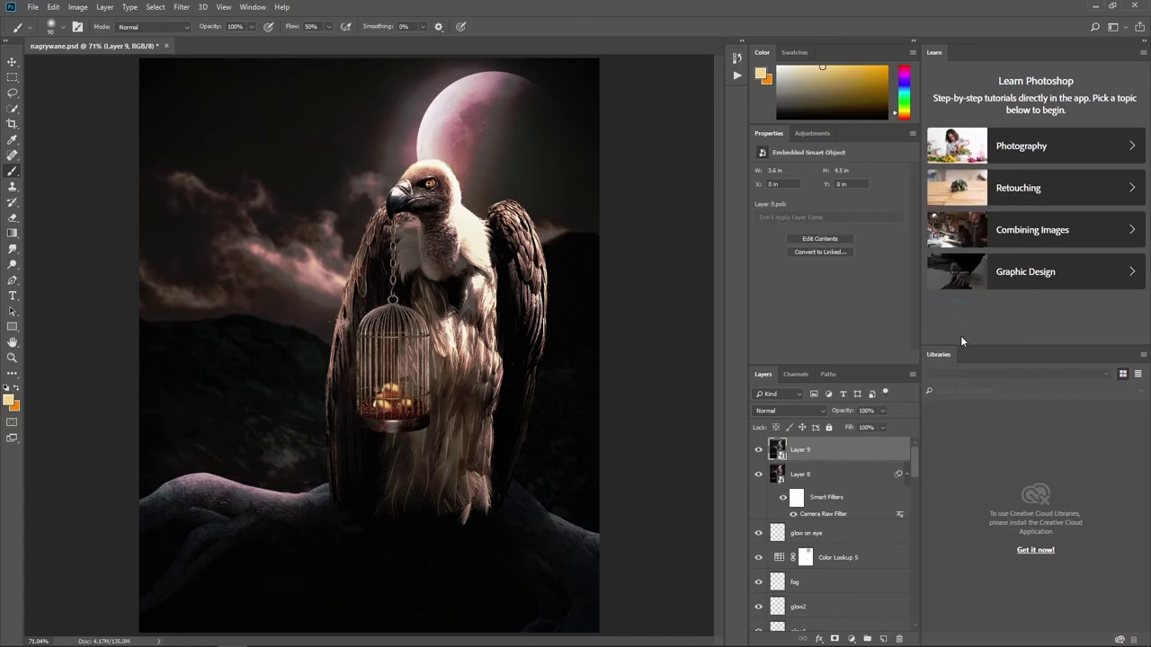
left_click(181, 7)
mouse_move(191, 245)
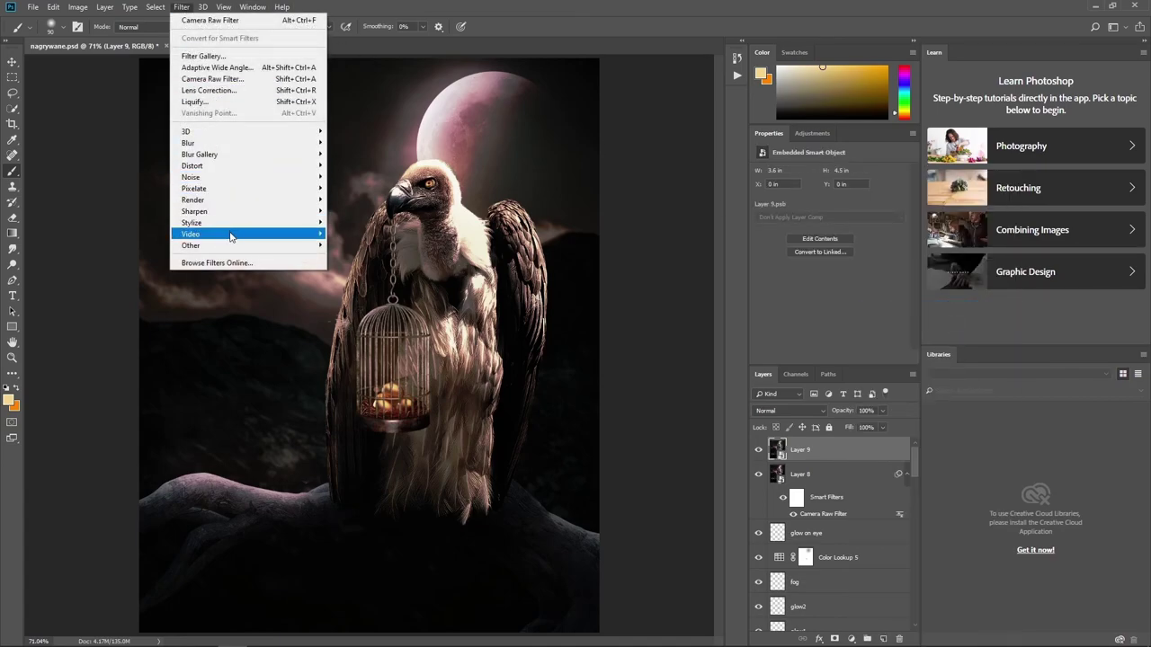
left_click(351, 249)
left_click(636, 159)
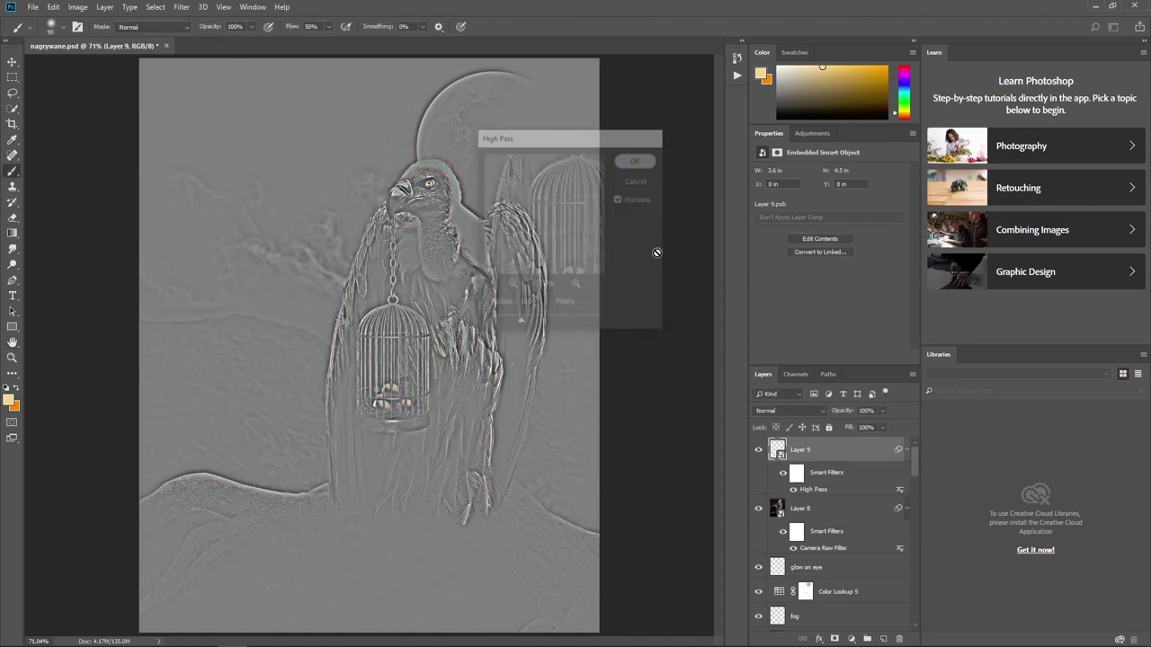
- Blend Layer 9 in Pin Light and mask the sharpening off the vulture's eye
left_click(793, 410)
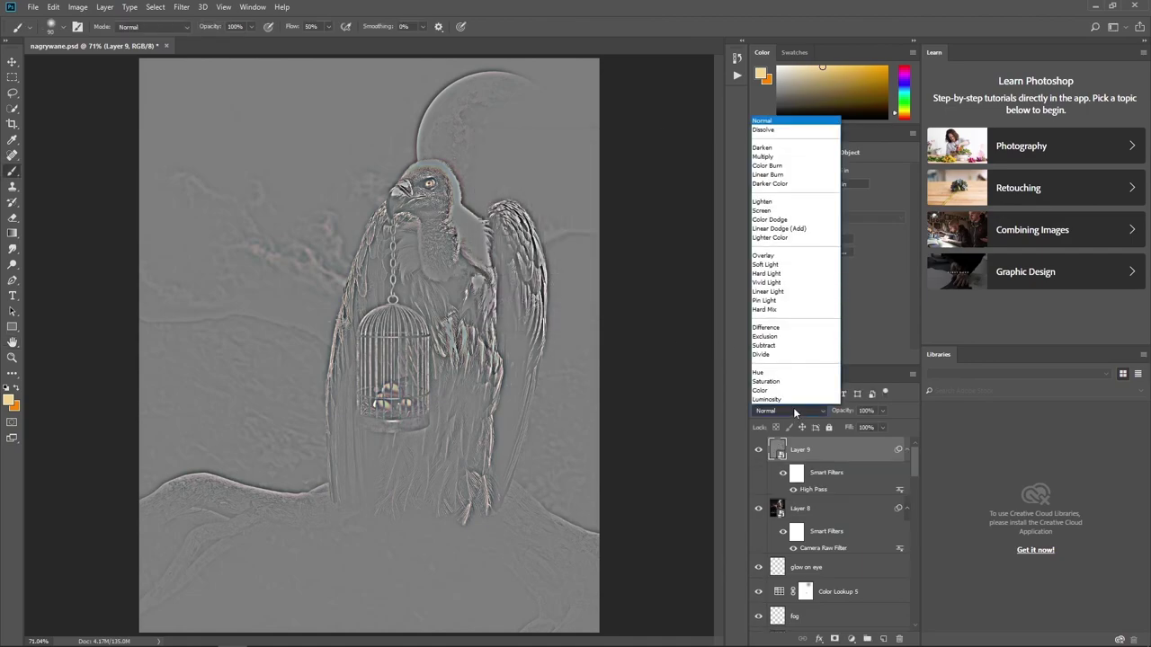
left_click(793, 300)
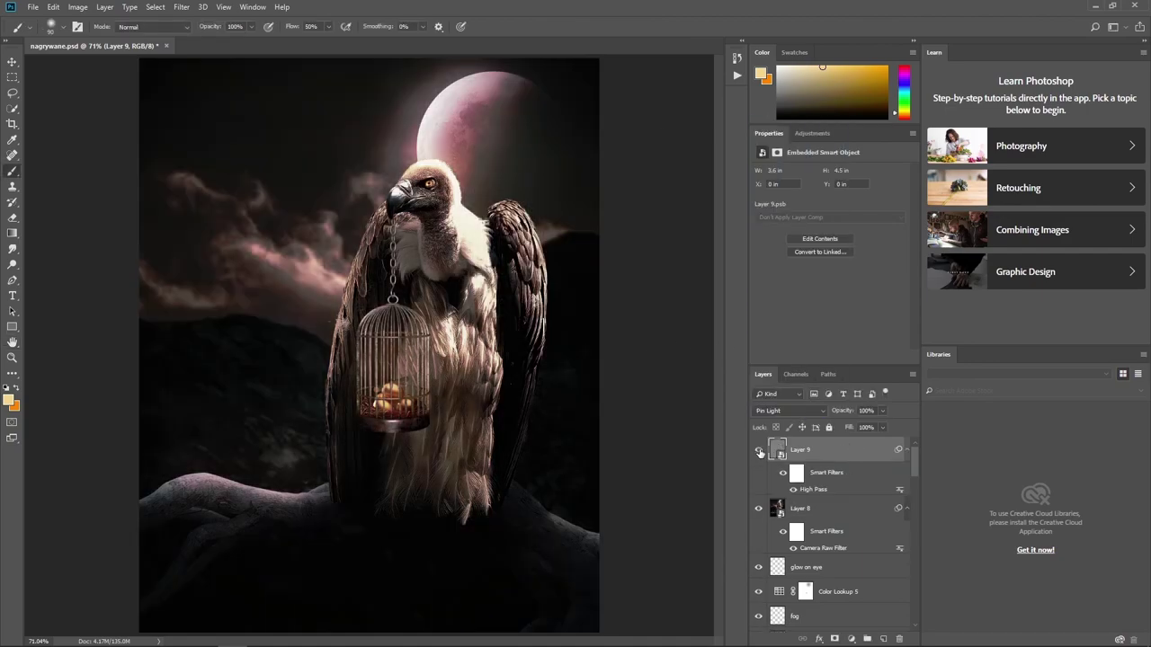
left_click(796, 473)
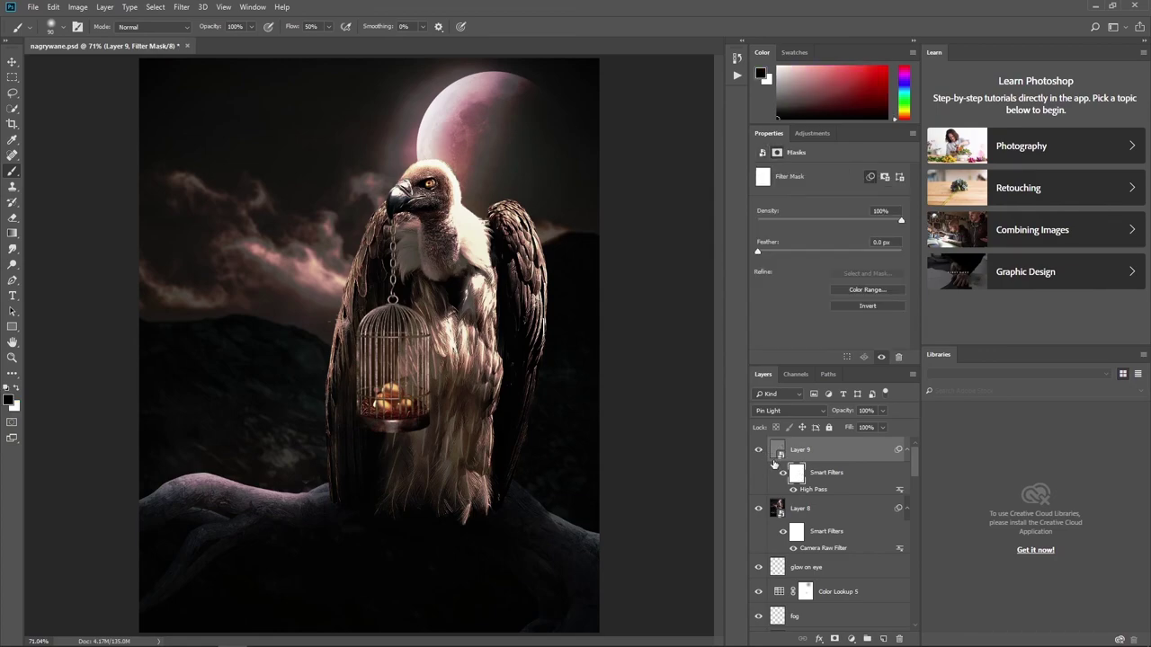
left_click_drag(419, 185, 431, 215)
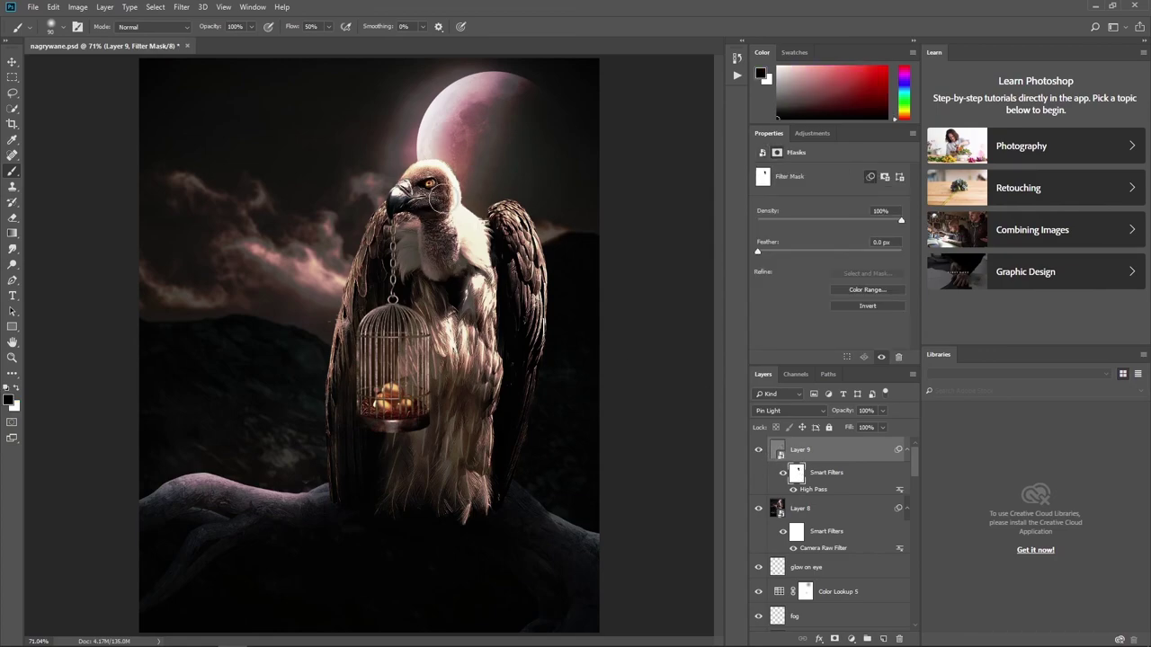